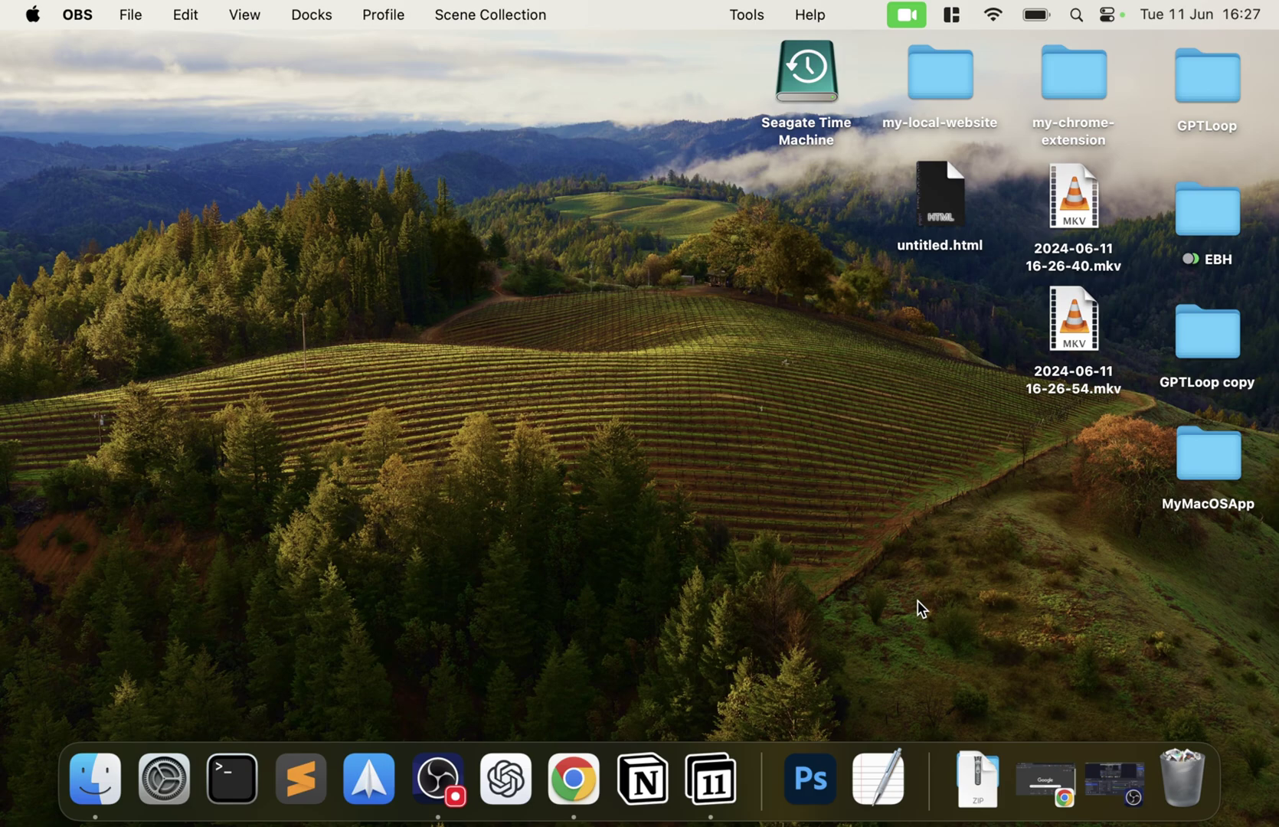
Step: Switch to Chrome, search the web for desmume, and open the desmume.org site
{"action": "left_click", "coordinate": [1067, 754]}
{"action": "type", "text": "desmume"}
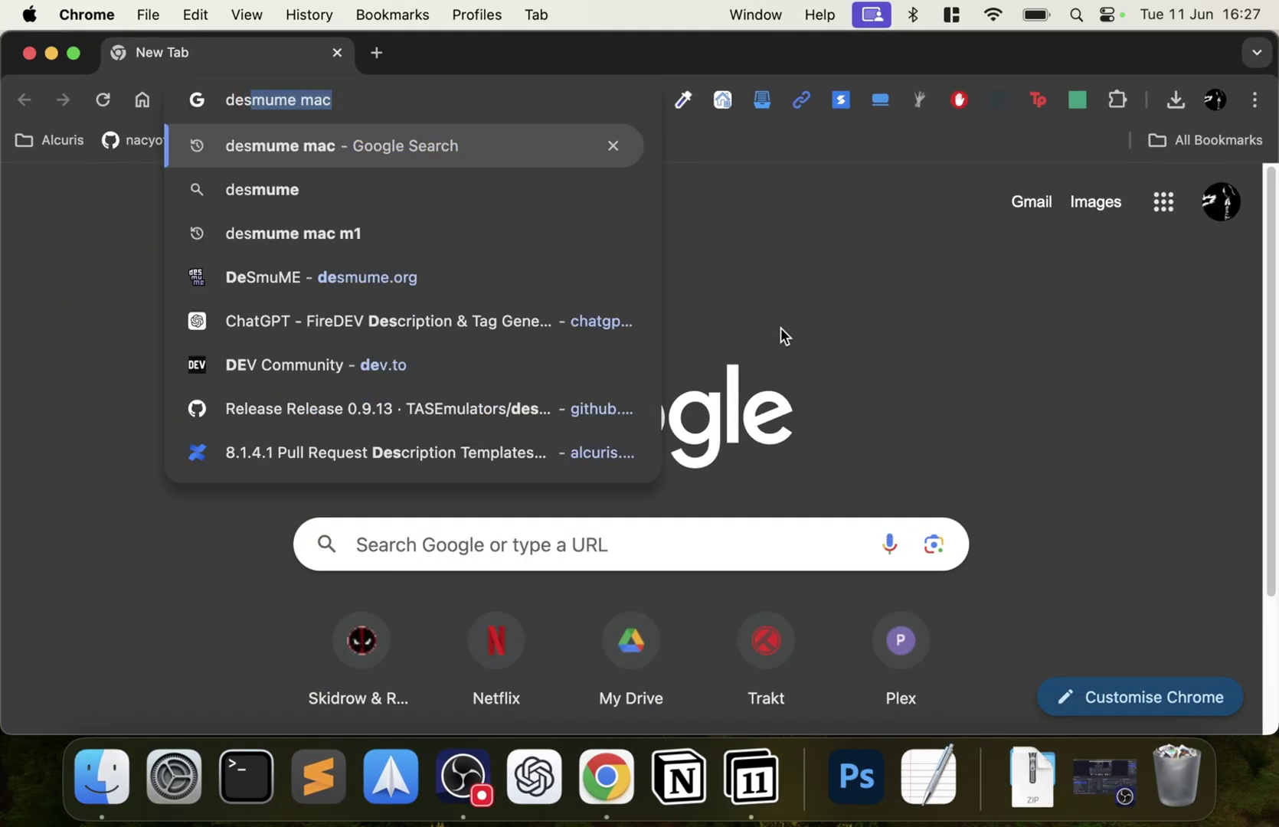
{"action": "key", "text": "BackSpace"}
{"action": "key", "text": "Return"}
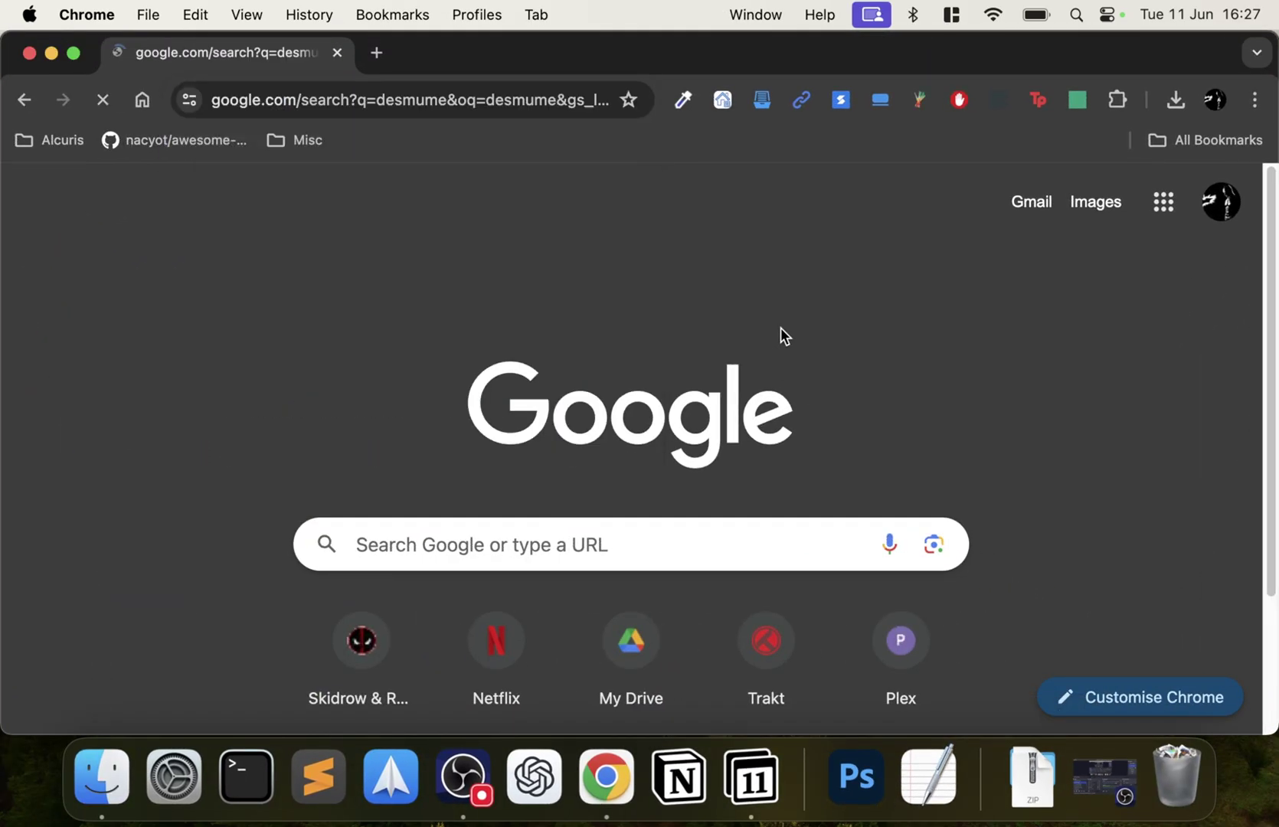
{"action": "left_click", "coordinate": [132, 407]}
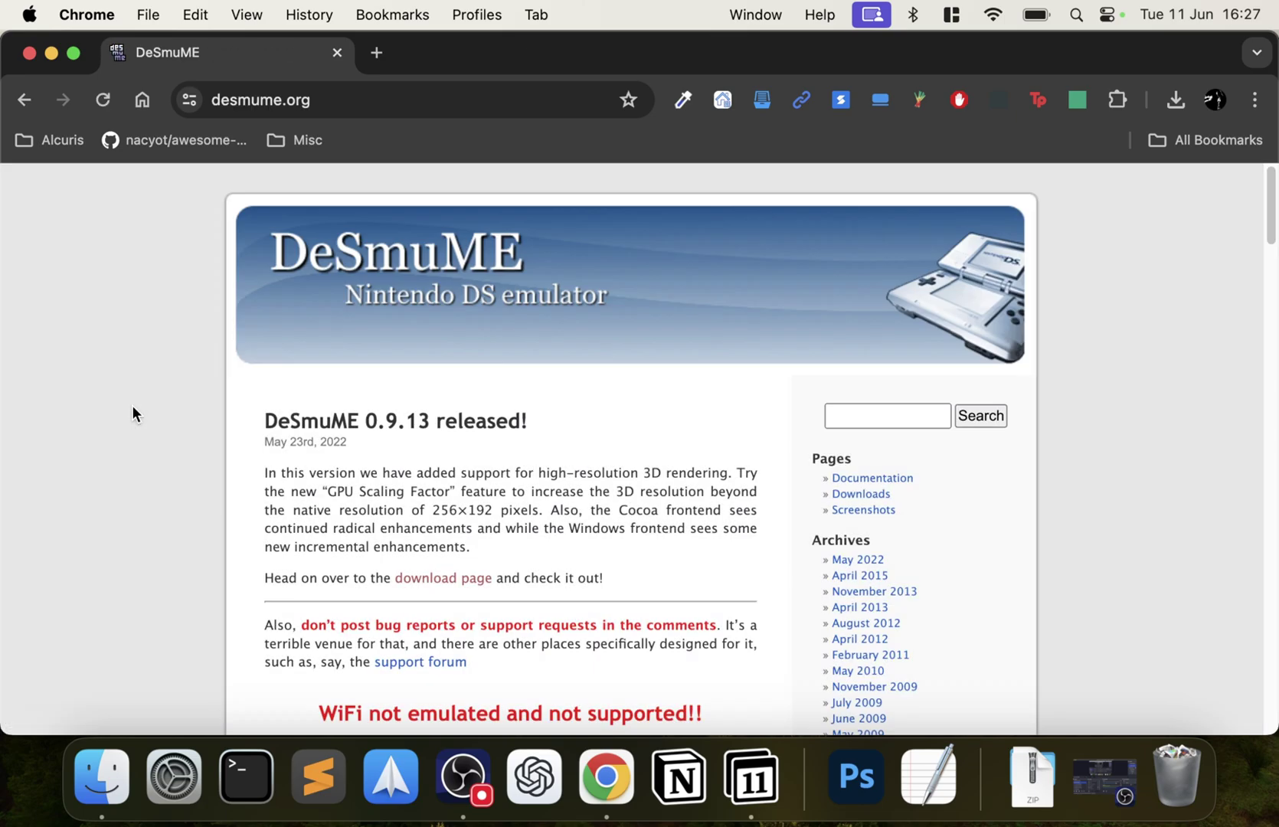
Step: Go to the DeSmuME download page and open the latest stable release 0.9.13 on GitHub
{"action": "scroll", "coordinate": [577, 386], "scroll_direction": "down", "scroll_amount": 3}
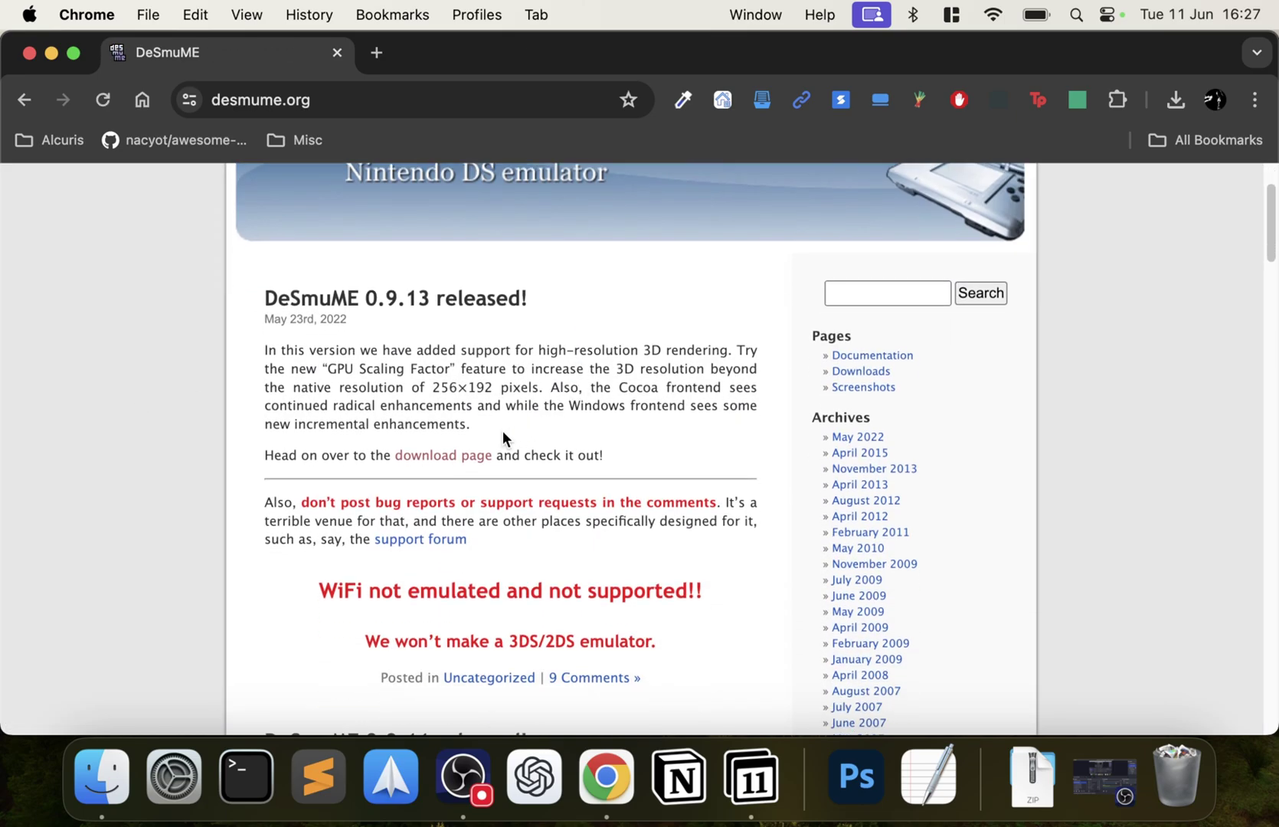
{"action": "left_click", "coordinate": [426, 462]}
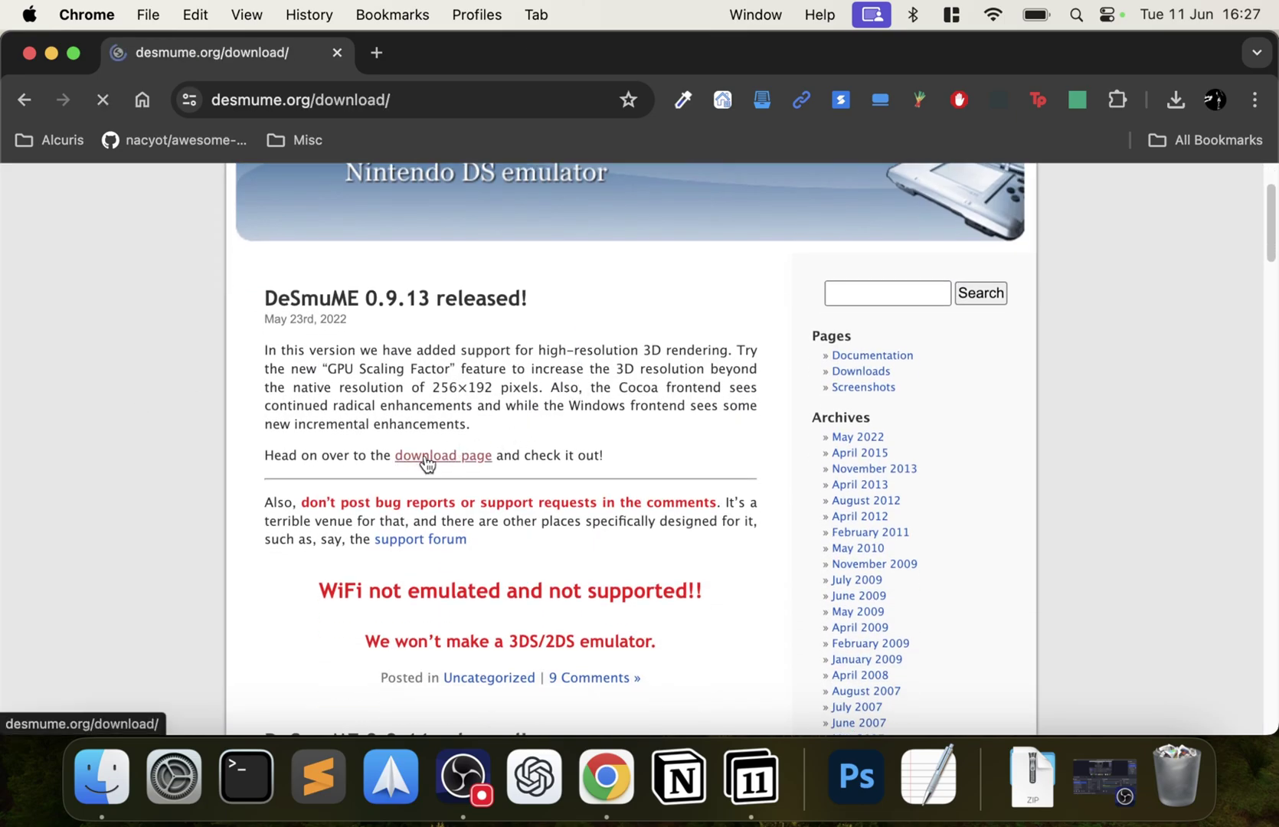
{"action": "scroll", "coordinate": [427, 463], "scroll_direction": "down", "scroll_amount": 5}
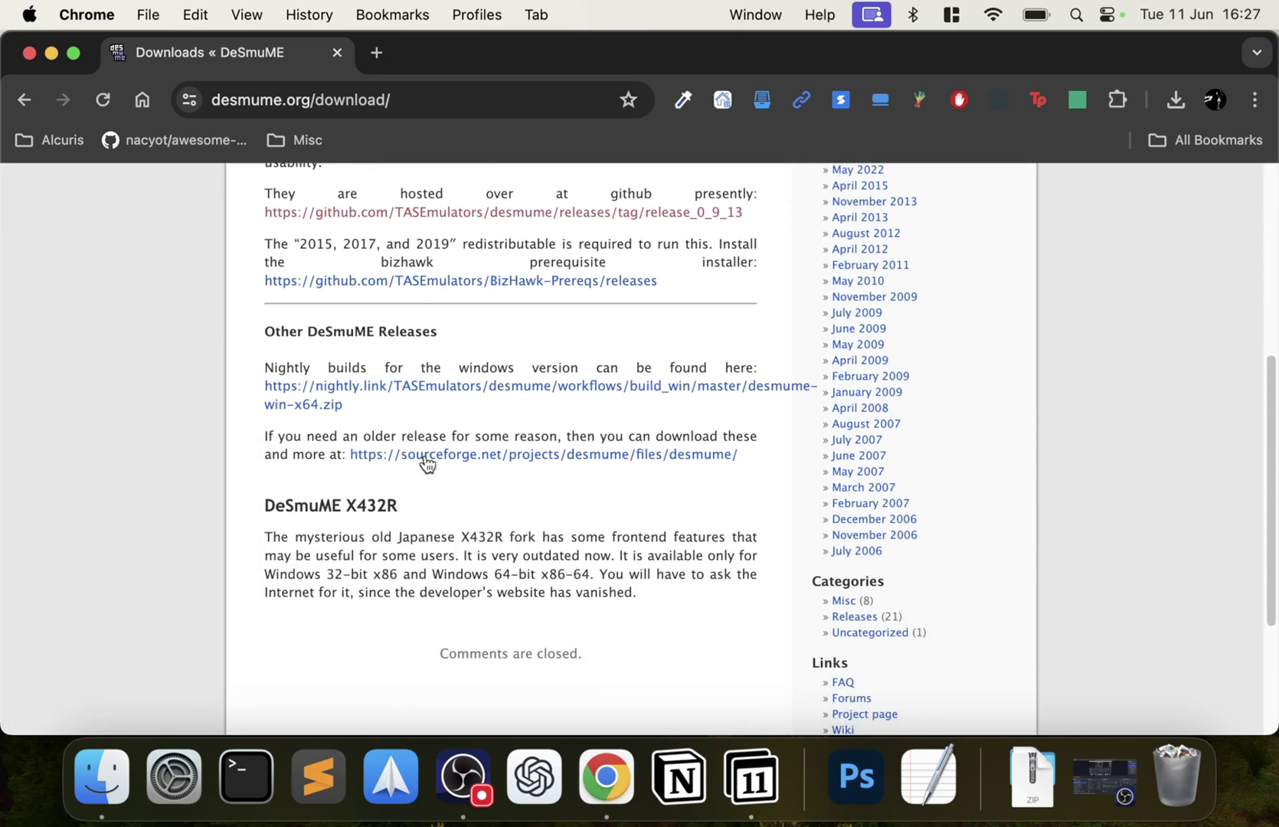
{"action": "scroll", "coordinate": [427, 463], "scroll_direction": "up", "scroll_amount": 2}
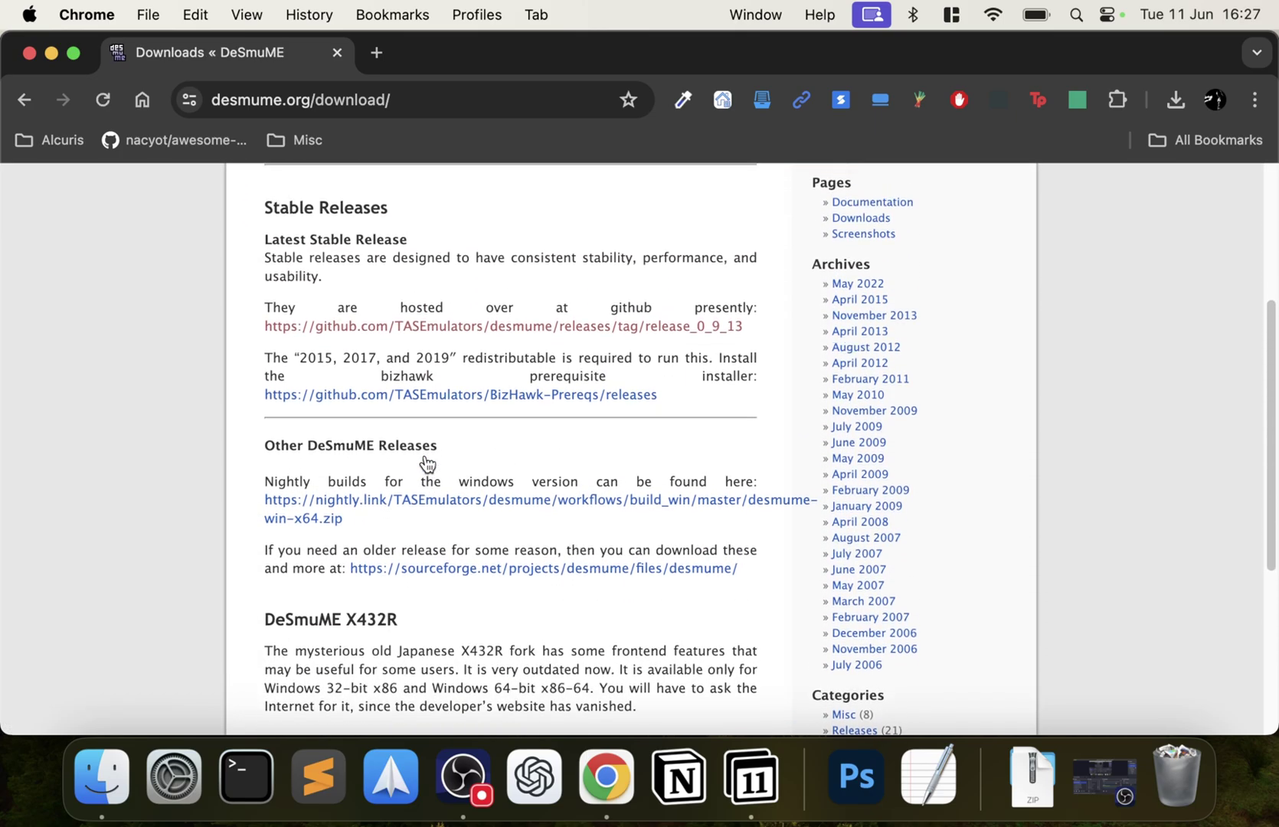
{"action": "left_click", "coordinate": [497, 328]}
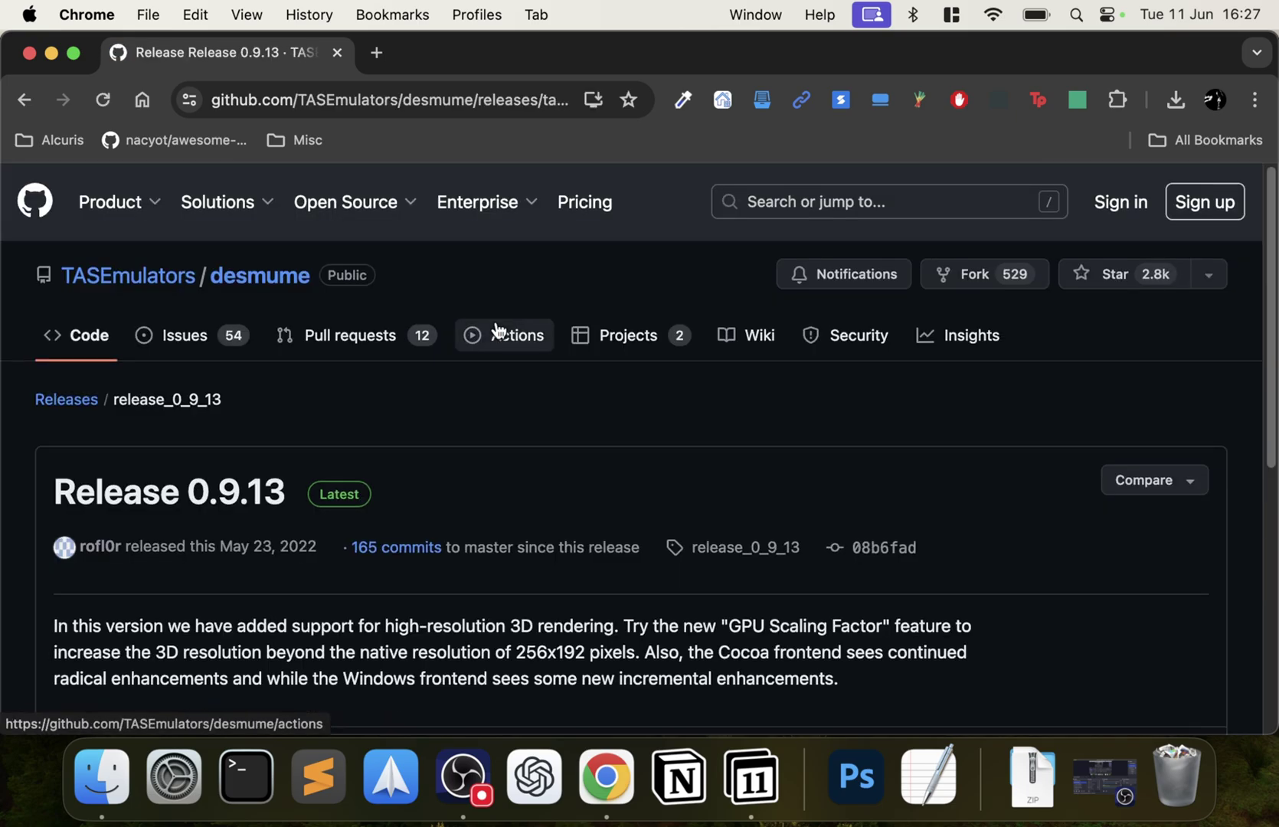
Step: Download desmume-0.9.13-macOS.dmg from the release assets and close the browser tab
{"action": "scroll", "coordinate": [496, 320], "scroll_direction": "down", "scroll_amount": 4}
{"action": "scroll", "coordinate": [395, 445], "scroll_direction": "down", "scroll_amount": 2}
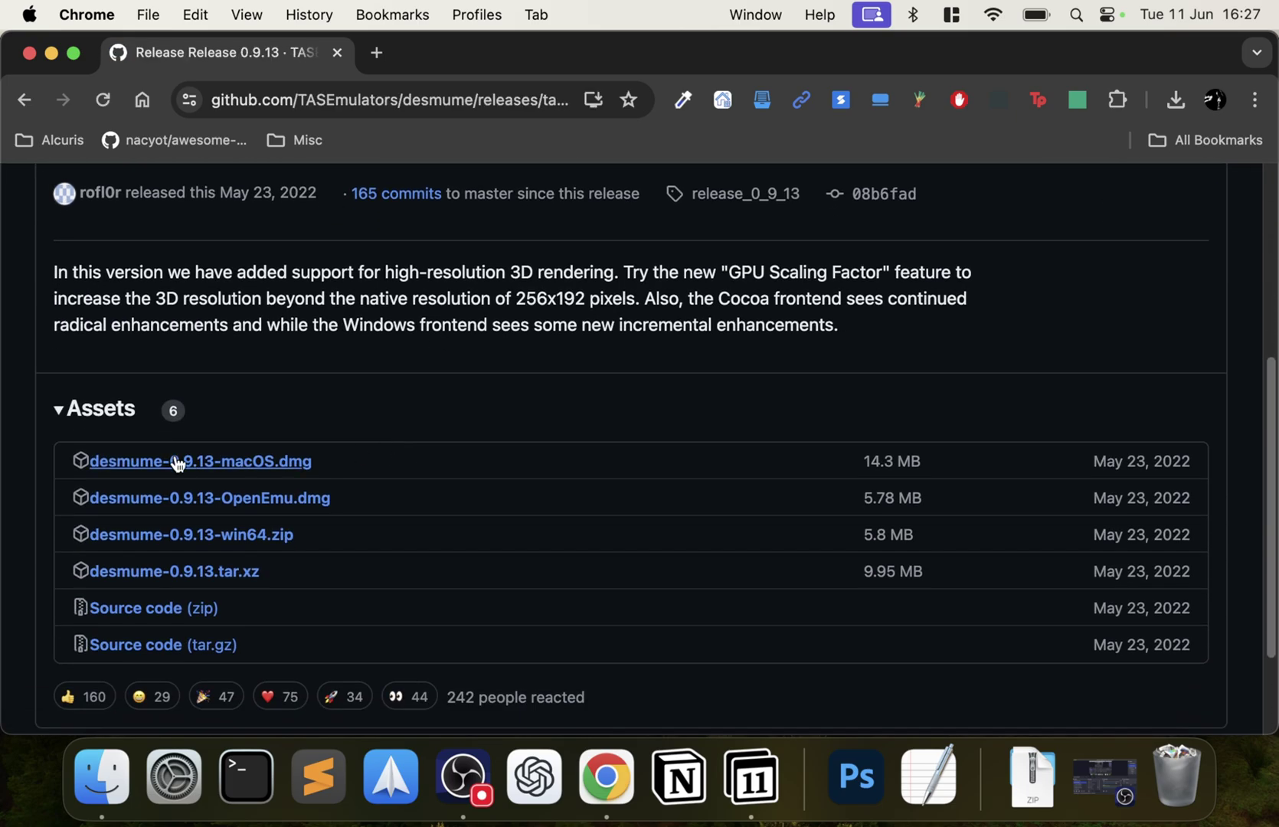
{"action": "left_click", "coordinate": [240, 464]}
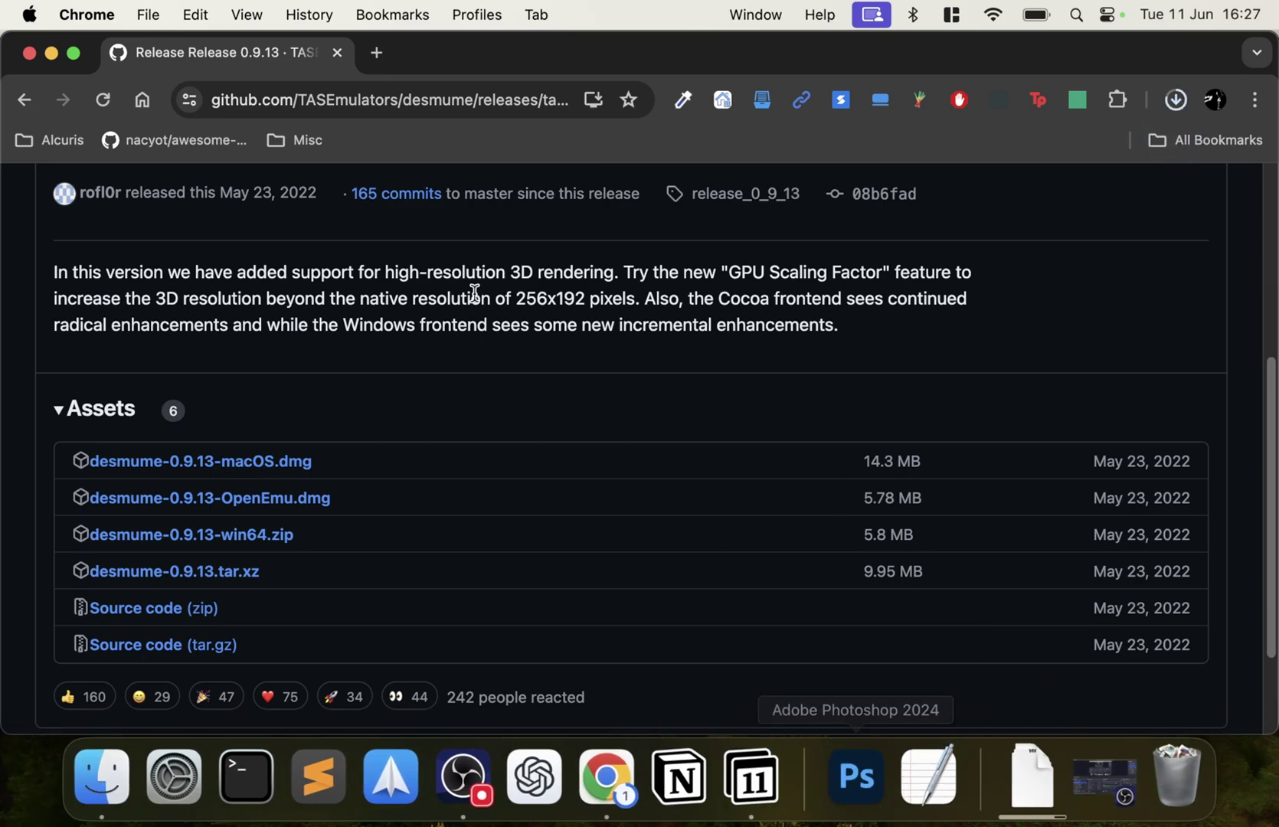
{"action": "left_click", "coordinate": [337, 52]}
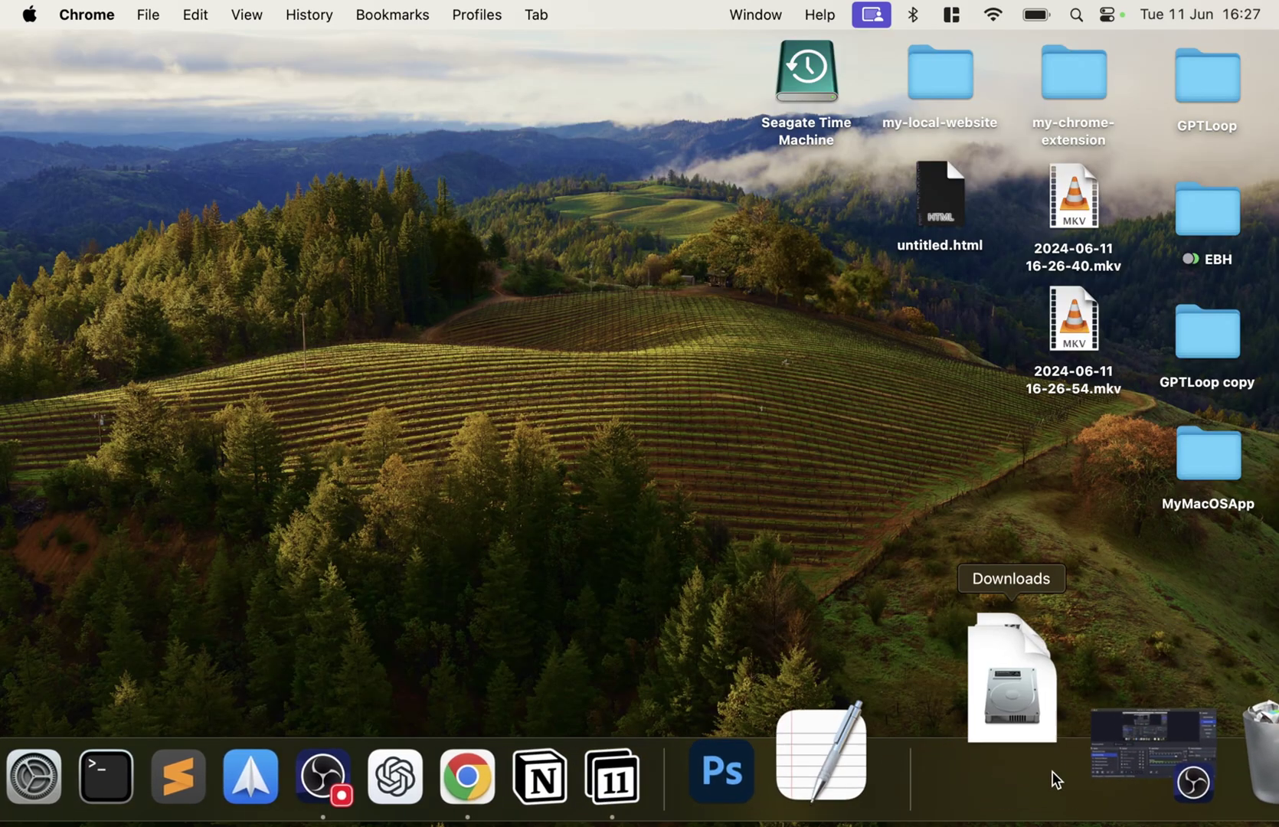
Step: Open the Downloads folder in Finder and move the duplicate desmume-0.9.13-macOS (1).dmg to the trash
{"action": "left_click", "coordinate": [1050, 736]}
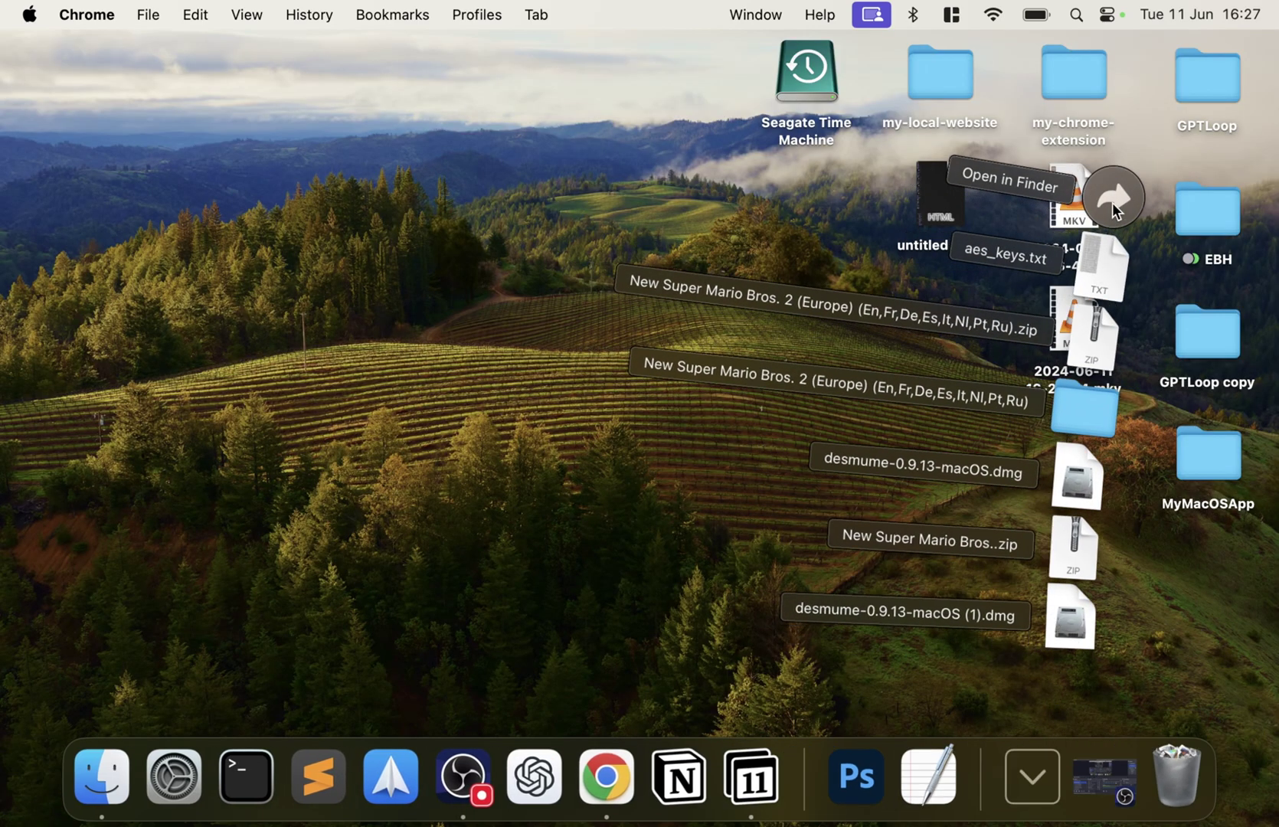
{"action": "left_click", "coordinate": [1112, 200]}
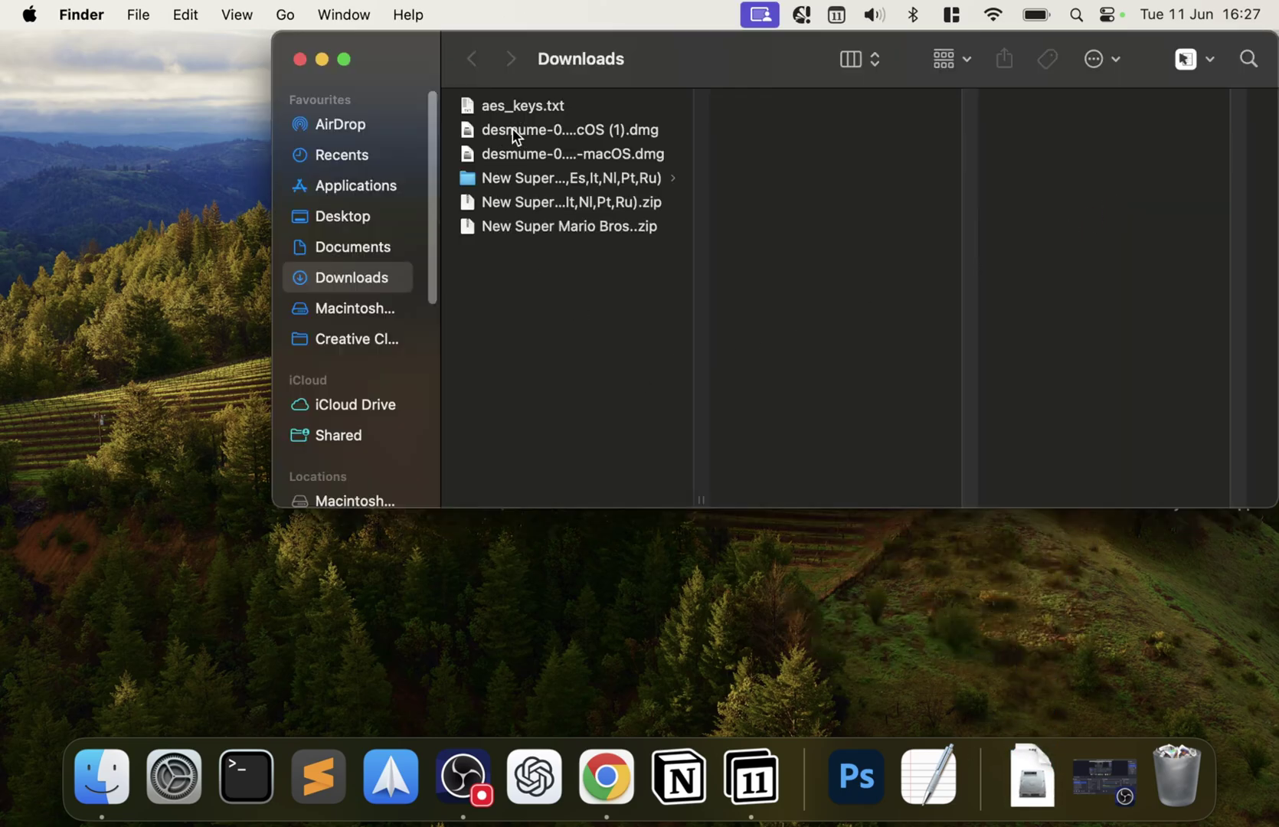
{"action": "left_click_drag", "start_coordinate": [512, 128], "coordinate": [1167, 752]}
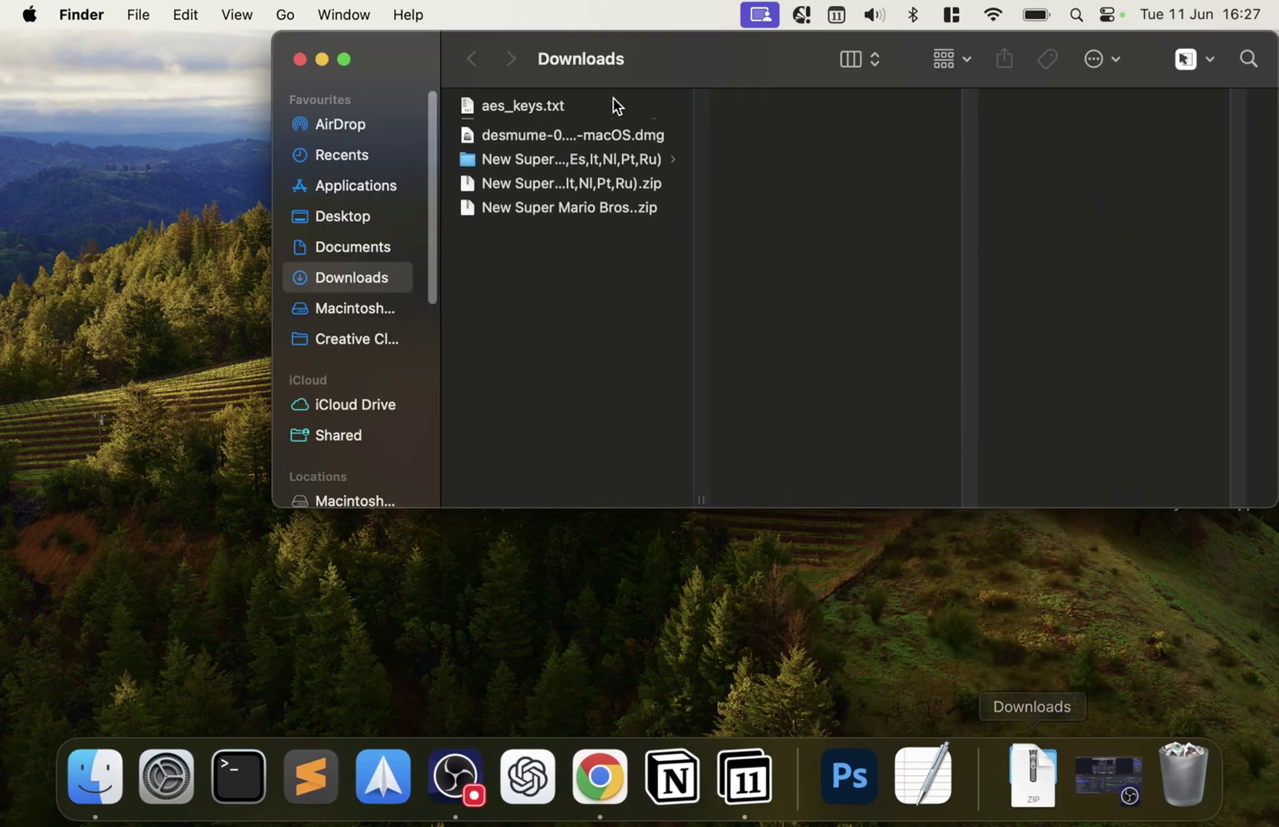
Step: Open the desmume-0.9.13-macOS.dmg disk image and copy the DeSmuME app from it into the Applications folder
{"action": "double_click", "coordinate": [559, 132]}
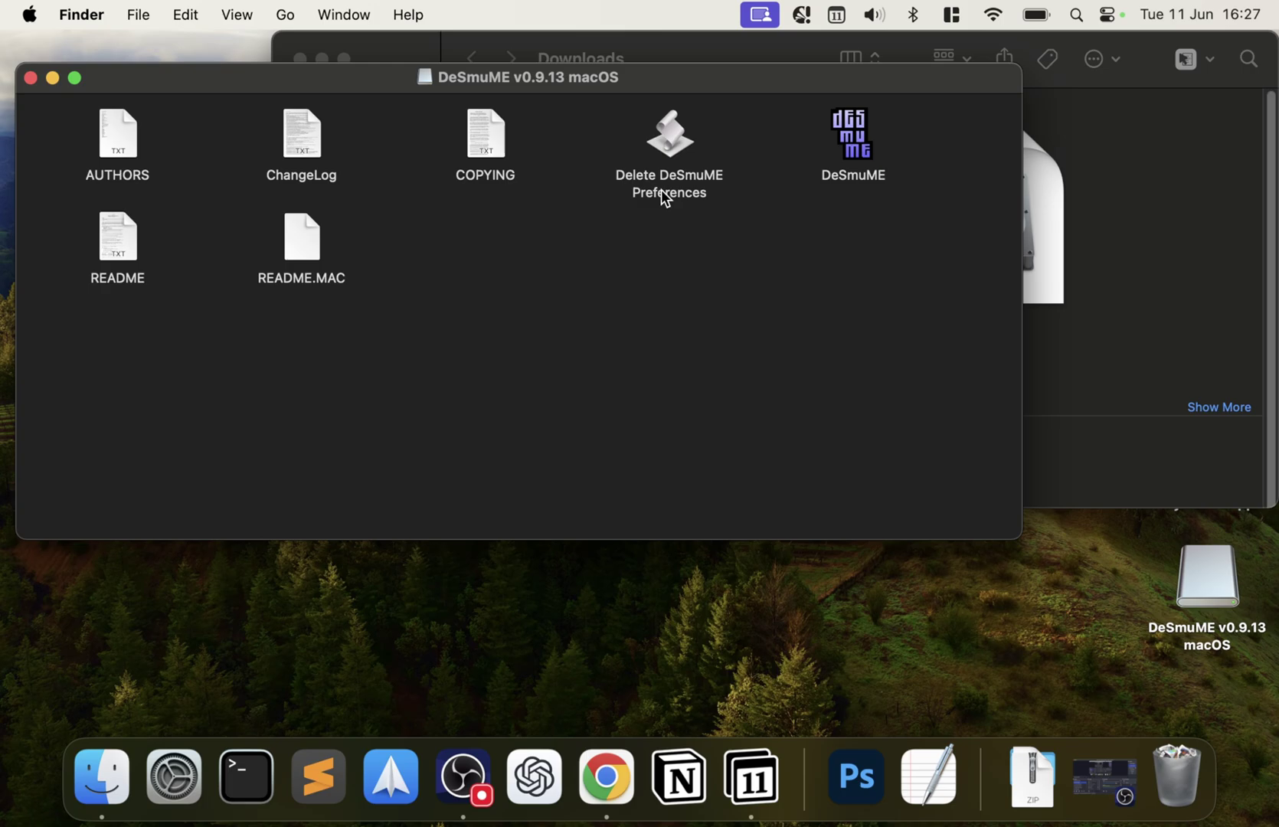
{"action": "left_click", "coordinate": [731, 48]}
{"action": "left_click", "coordinate": [357, 187]}
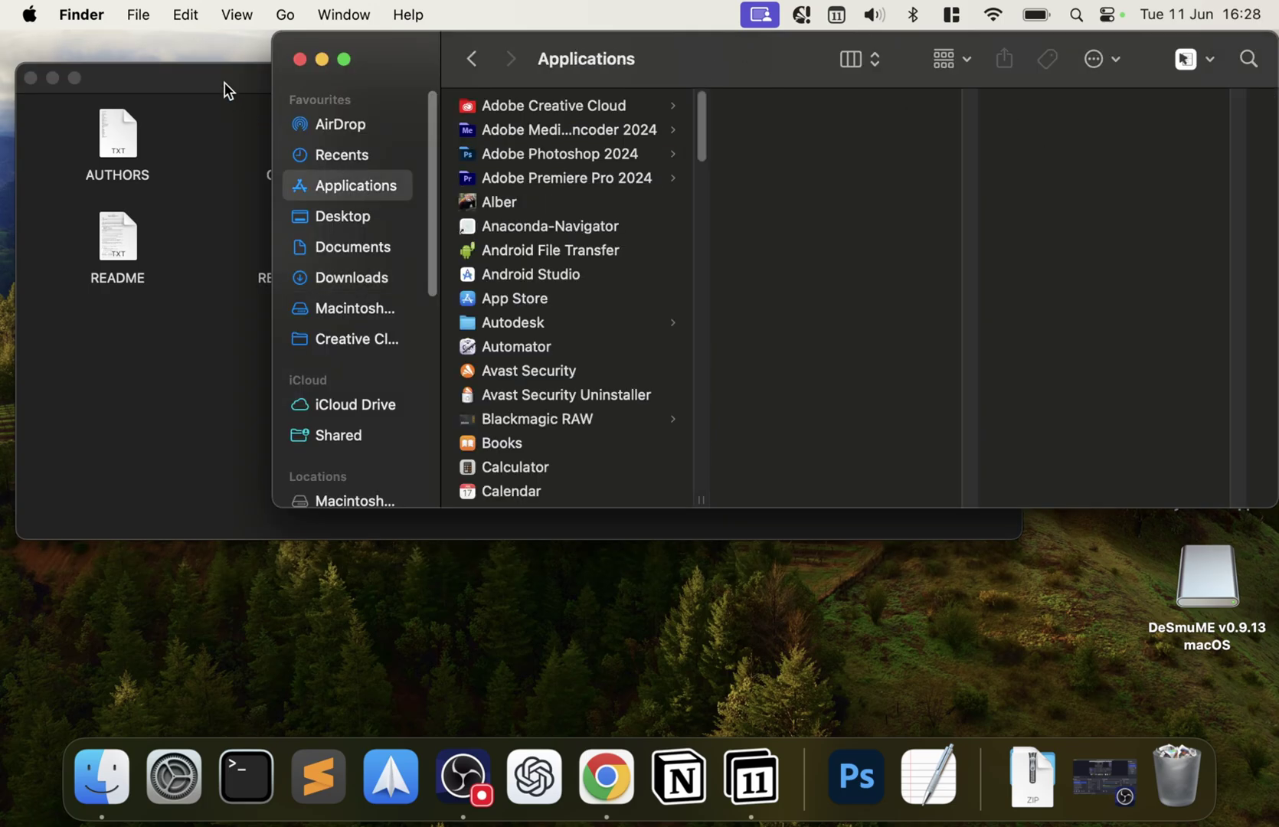
{"action": "left_click_drag", "start_coordinate": [225, 82], "coordinate": [183, 253]}
{"action": "left_click_drag", "start_coordinate": [805, 337], "coordinate": [639, 240]}
{"action": "left_click", "coordinate": [802, 191]}
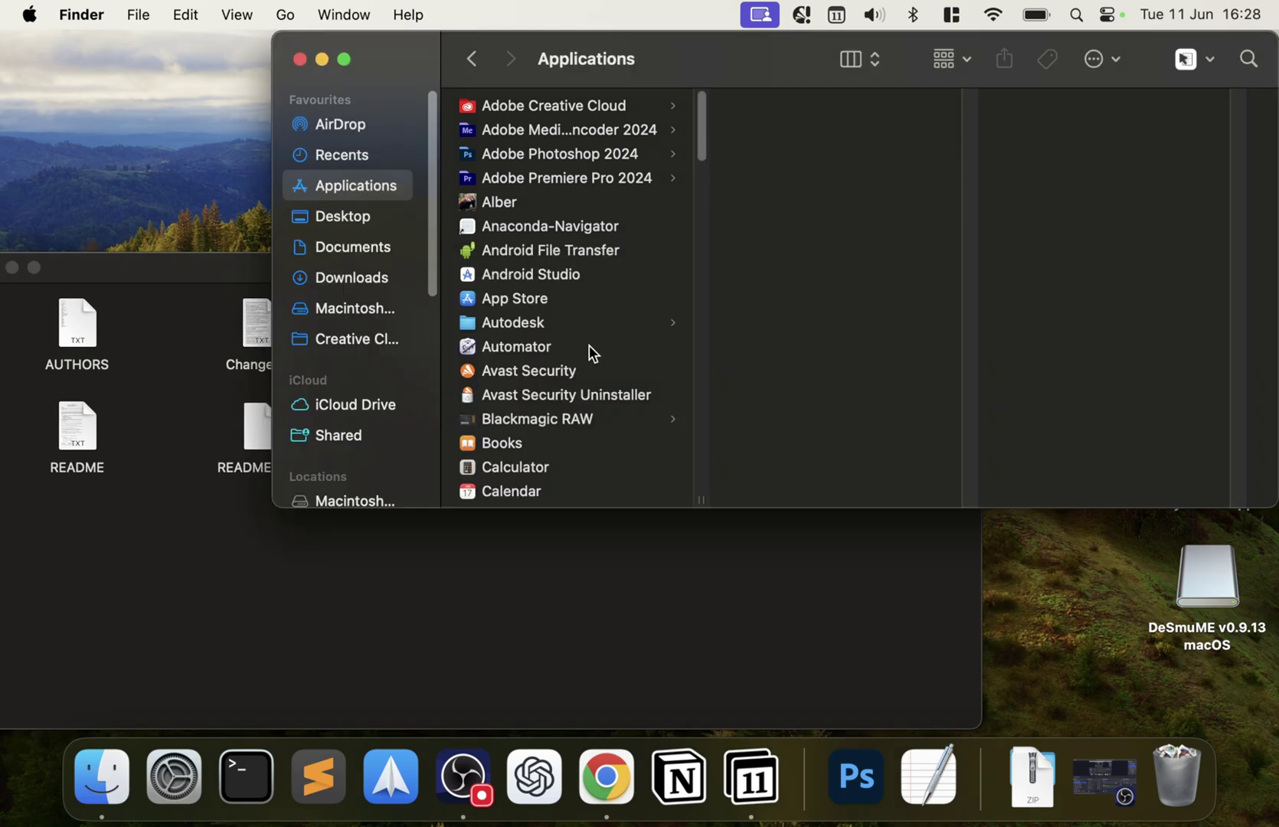
Step: Try to launch DeSmuME from the Applications folder, closing the disk image window and dismissing the security warning
{"action": "scroll", "coordinate": [588, 345], "scroll_direction": "down", "scroll_amount": 10}
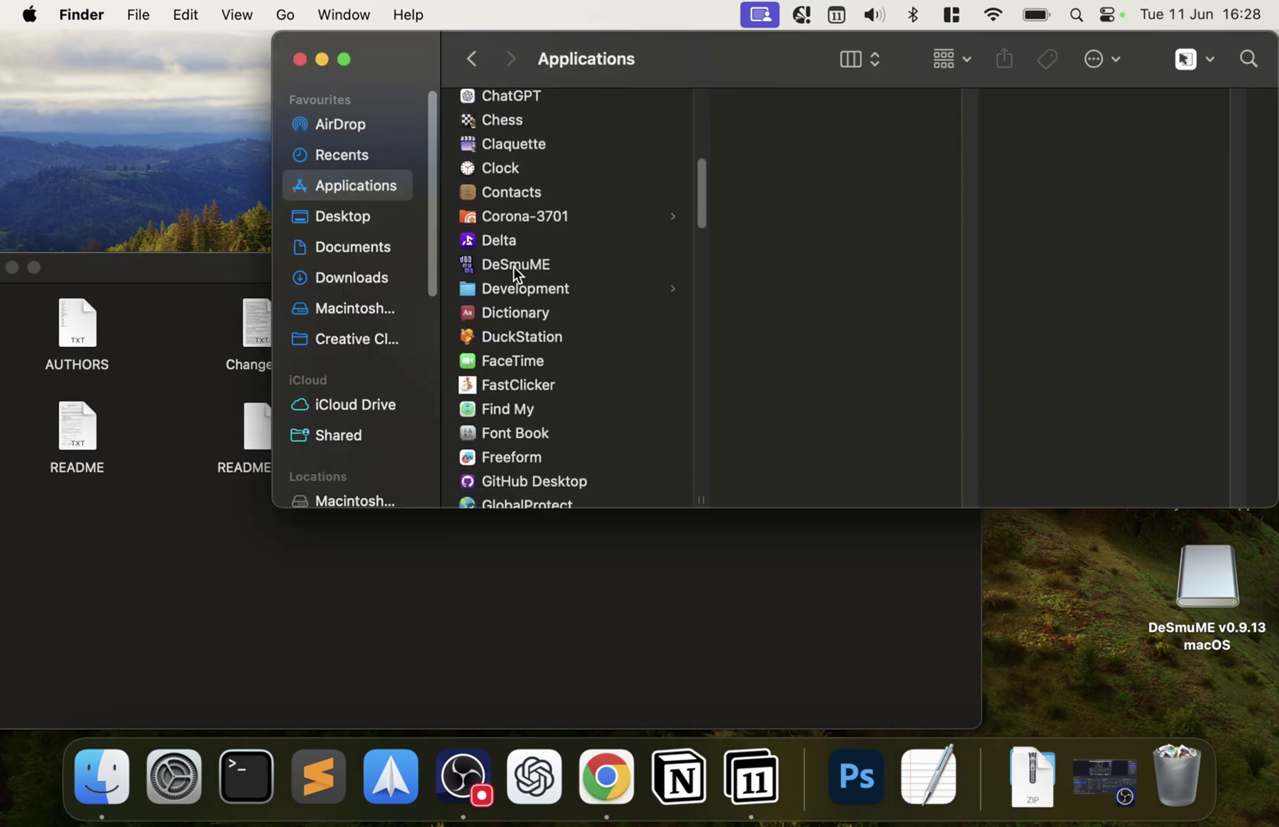
{"action": "left_click", "coordinate": [1074, 15]}
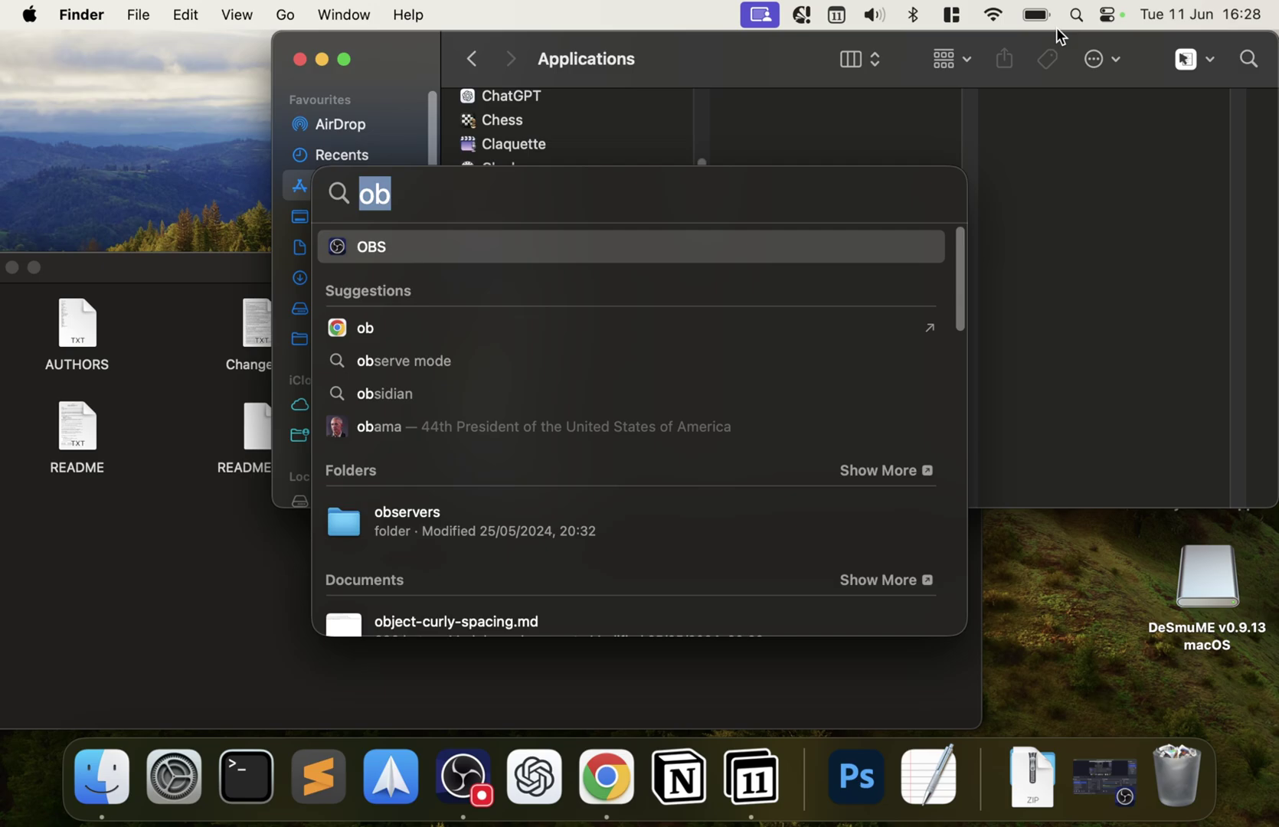
{"action": "left_click", "coordinate": [1028, 265]}
{"action": "double_click", "coordinate": [501, 266]}
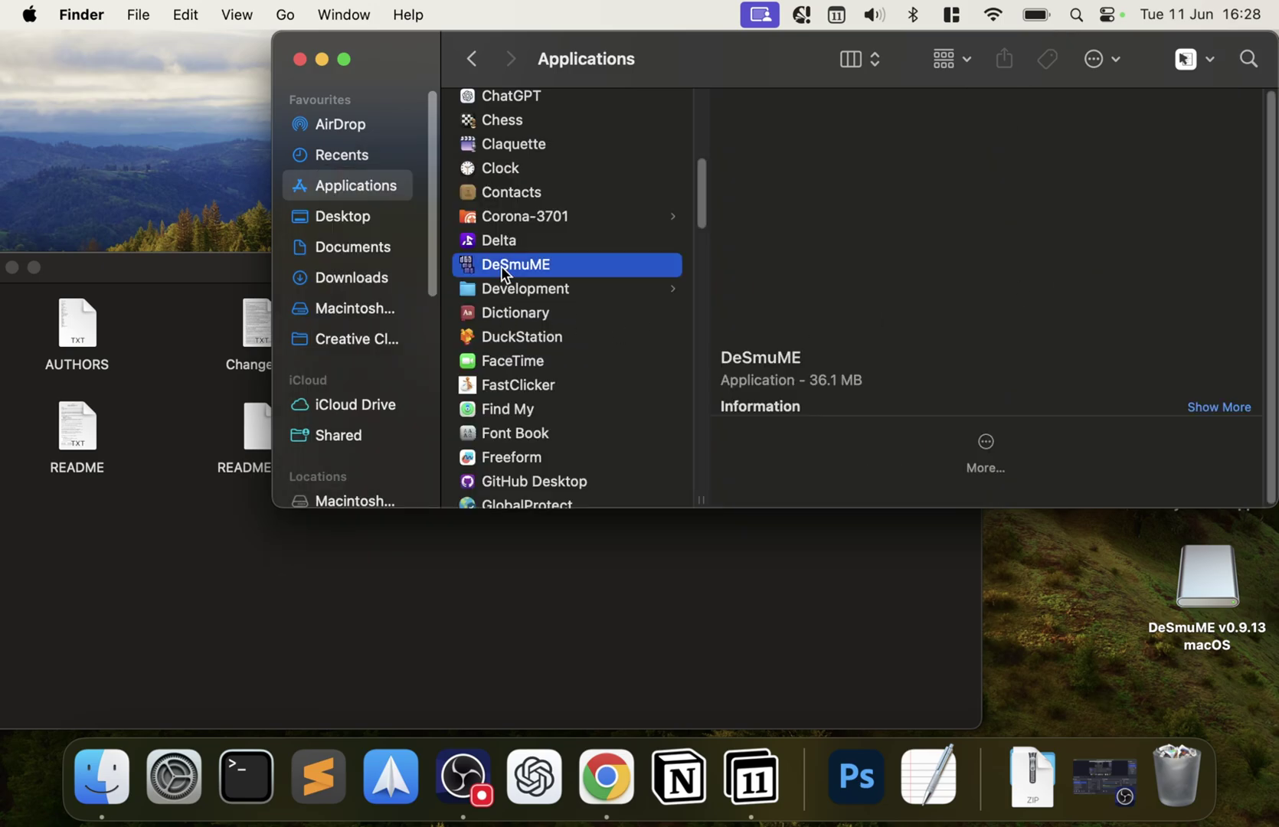
{"action": "left_click_drag", "start_coordinate": [85, 274], "coordinate": [294, 222]}
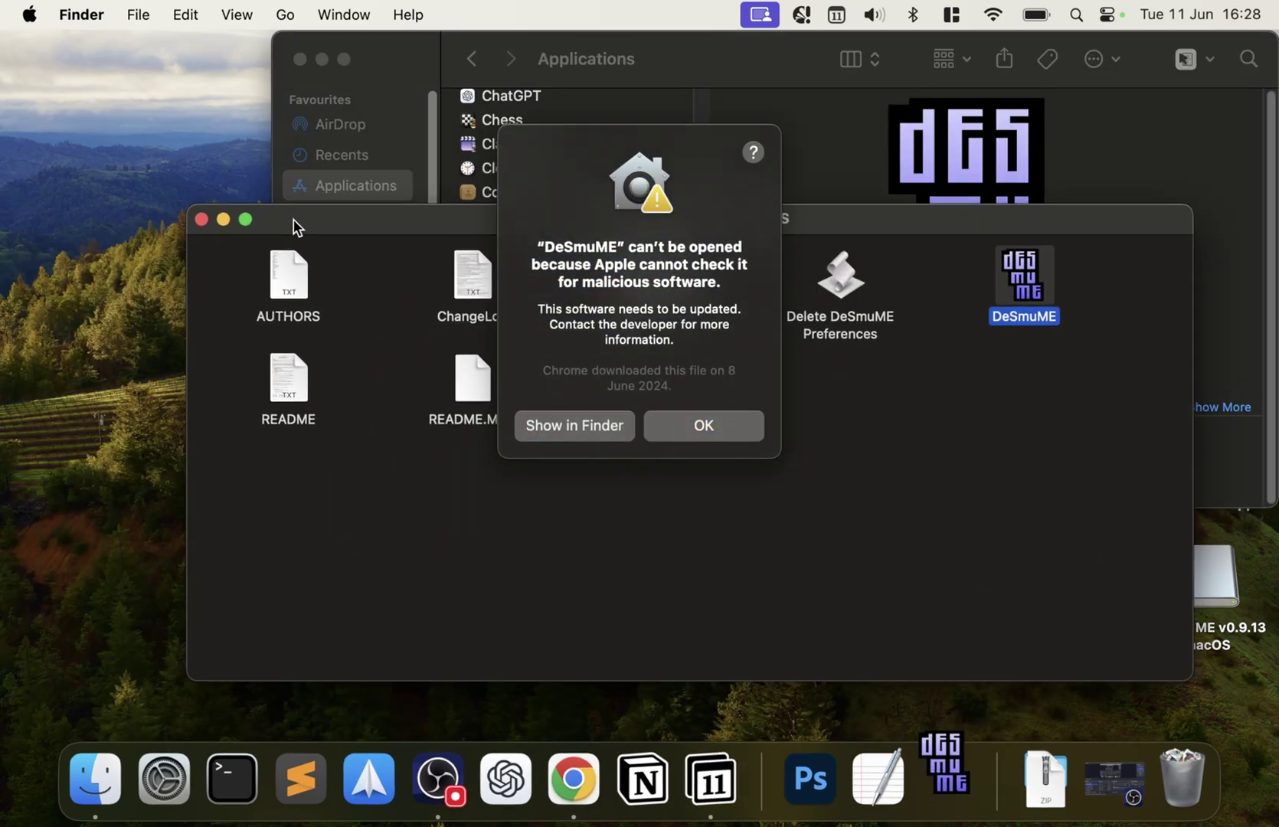
{"action": "left_click", "coordinate": [199, 221]}
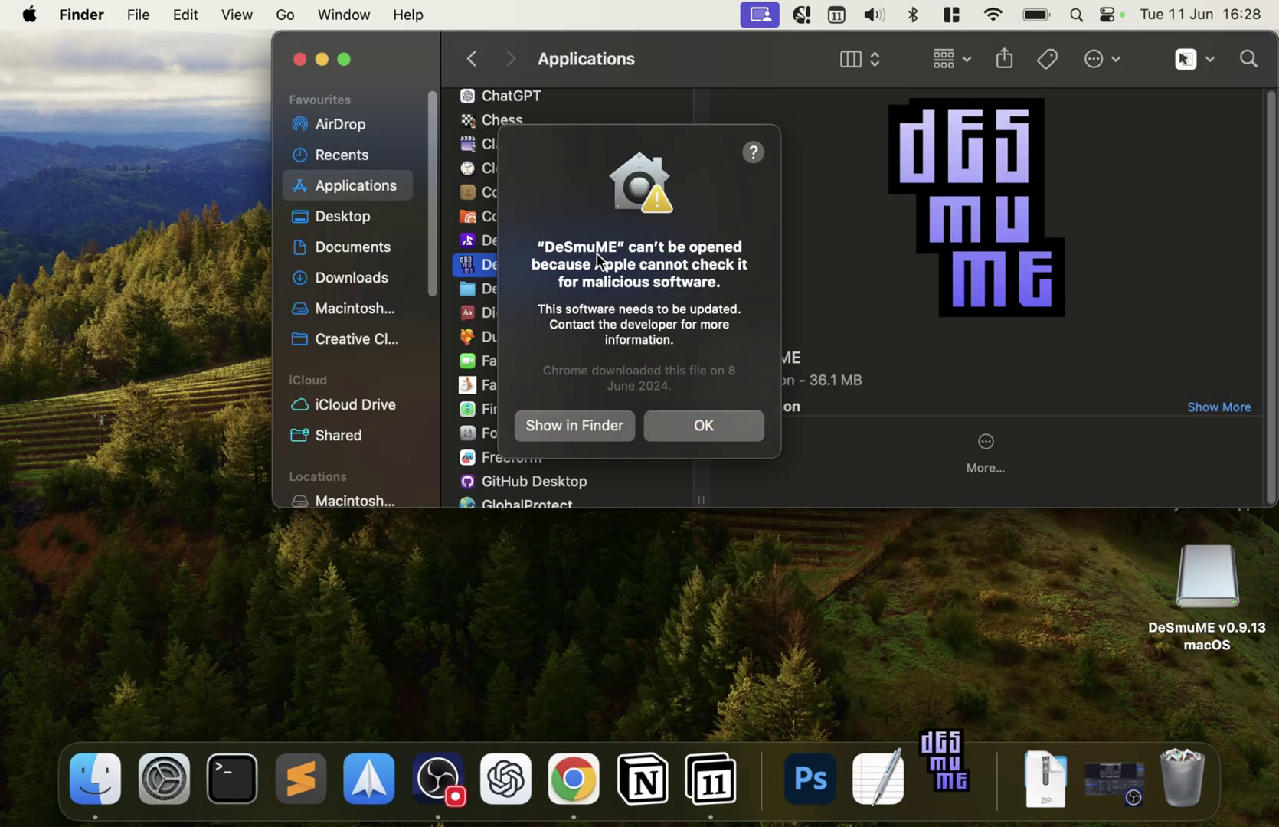
{"action": "left_click", "coordinate": [694, 428]}
Step: In the Privacy & Security section of System Settings, allow the blocked DeSmuME app to open anyway and launch it
{"action": "left_click", "coordinate": [30, 15]}
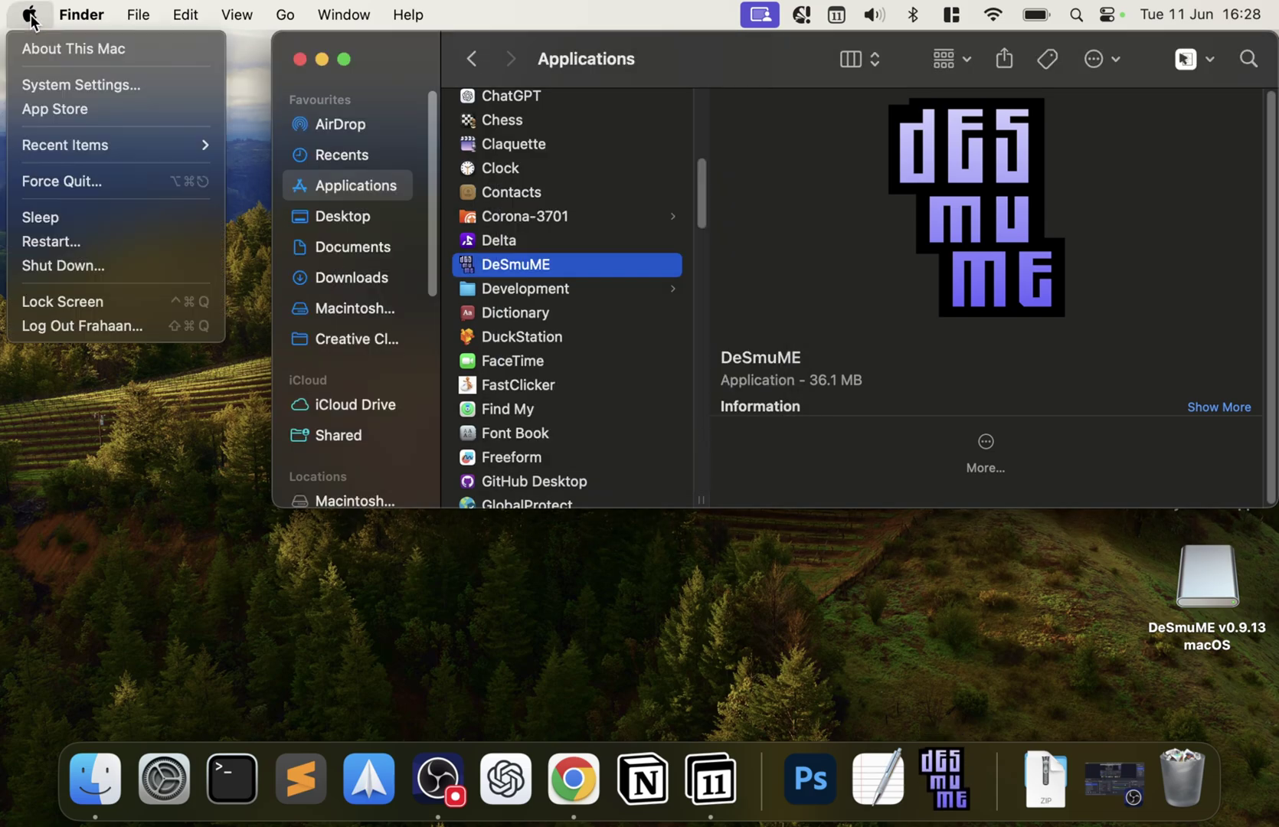
{"action": "left_click", "coordinate": [62, 84]}
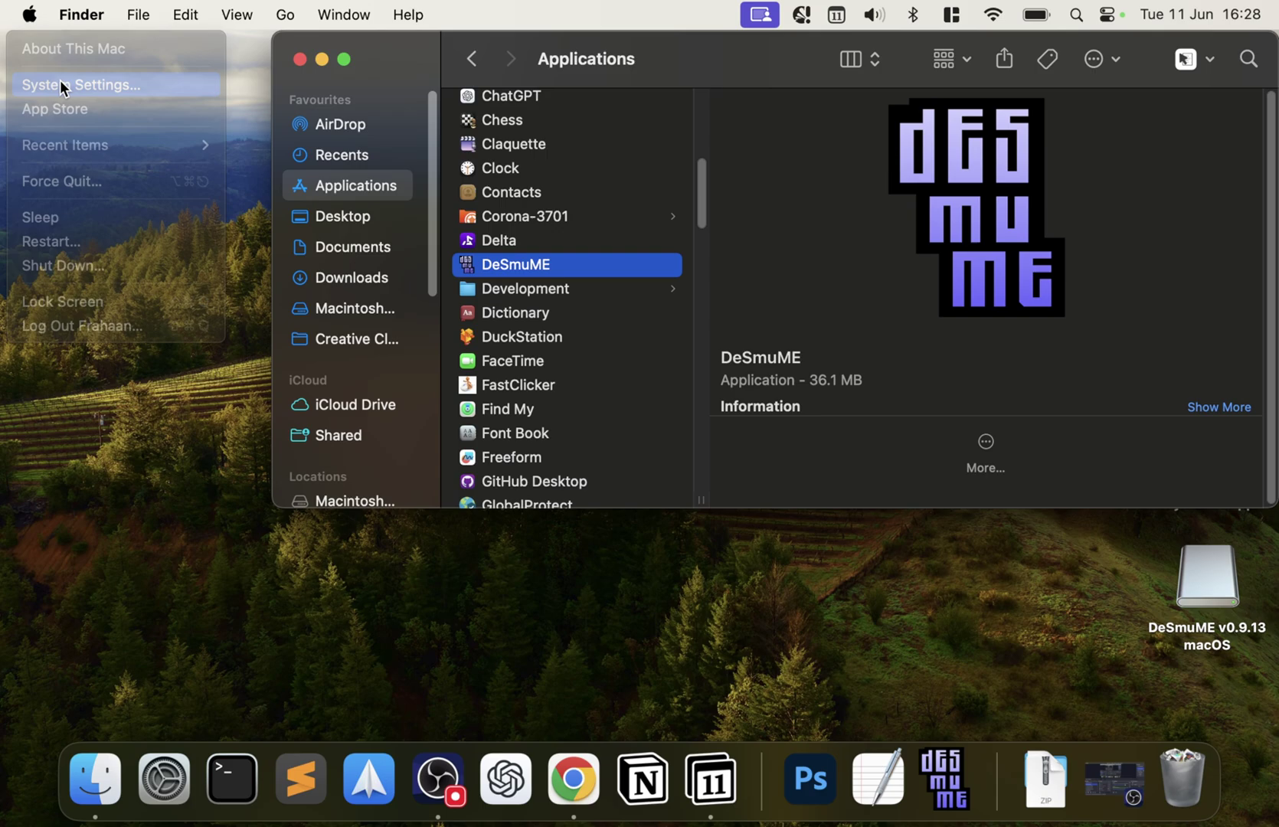
{"action": "scroll", "coordinate": [380, 596], "scroll_direction": "down", "scroll_amount": 3}
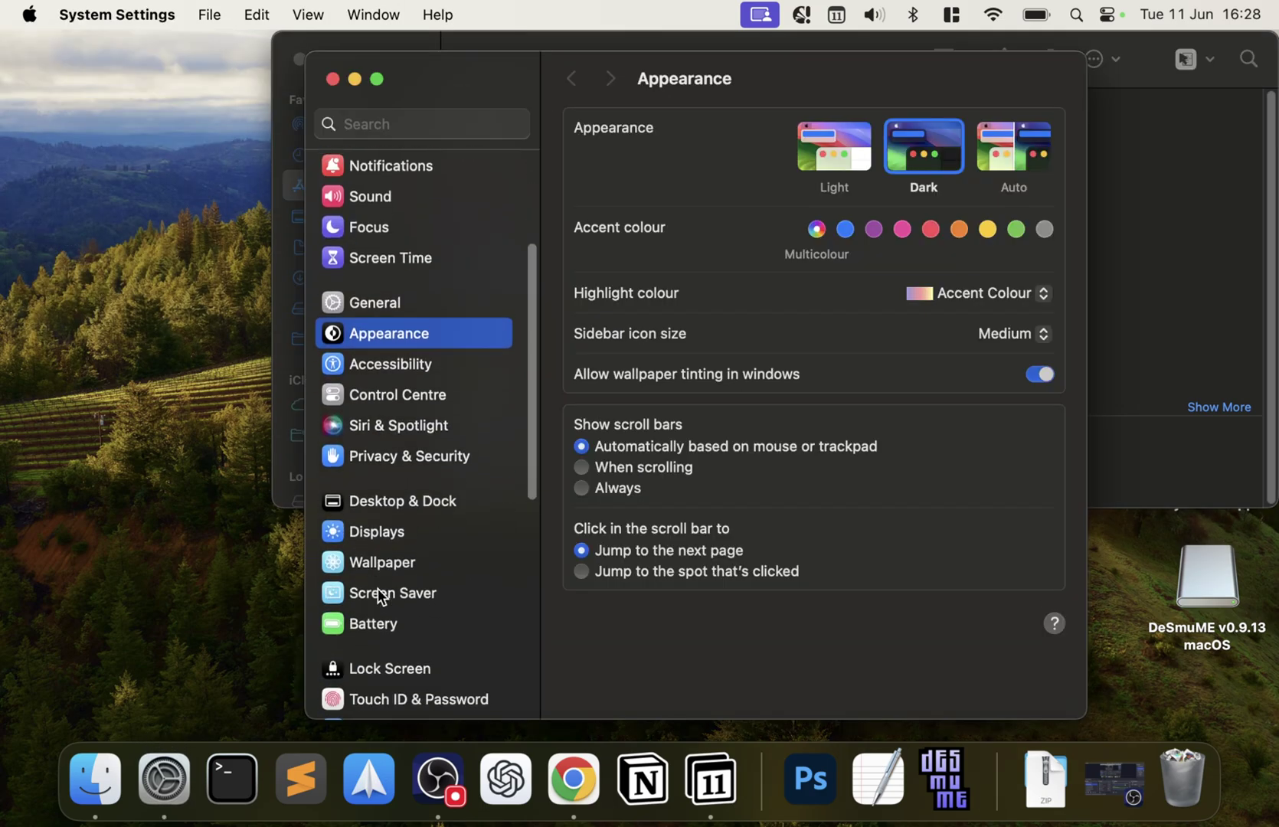
{"action": "left_click", "coordinate": [385, 464]}
{"action": "scroll", "coordinate": [865, 487], "scroll_direction": "down", "scroll_amount": 15}
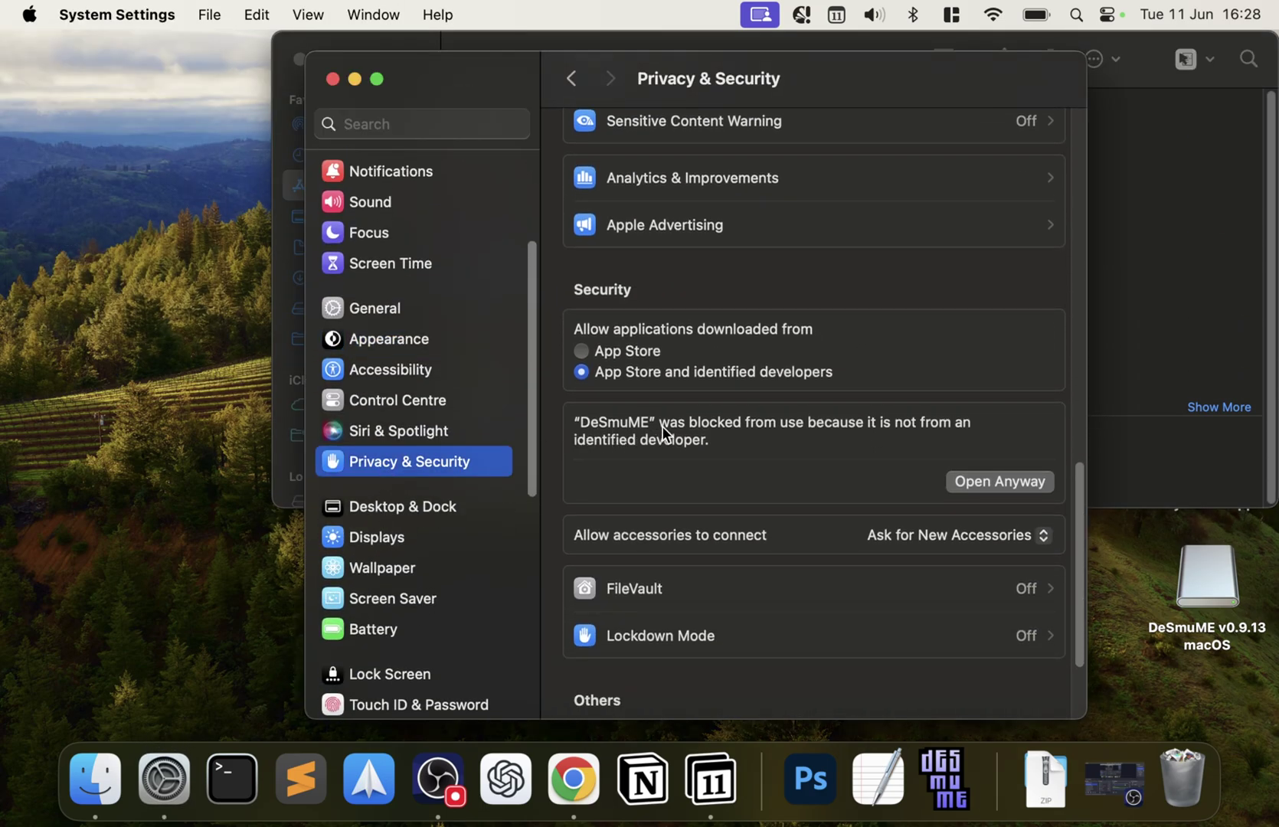
{"action": "left_click", "coordinate": [1009, 482]}
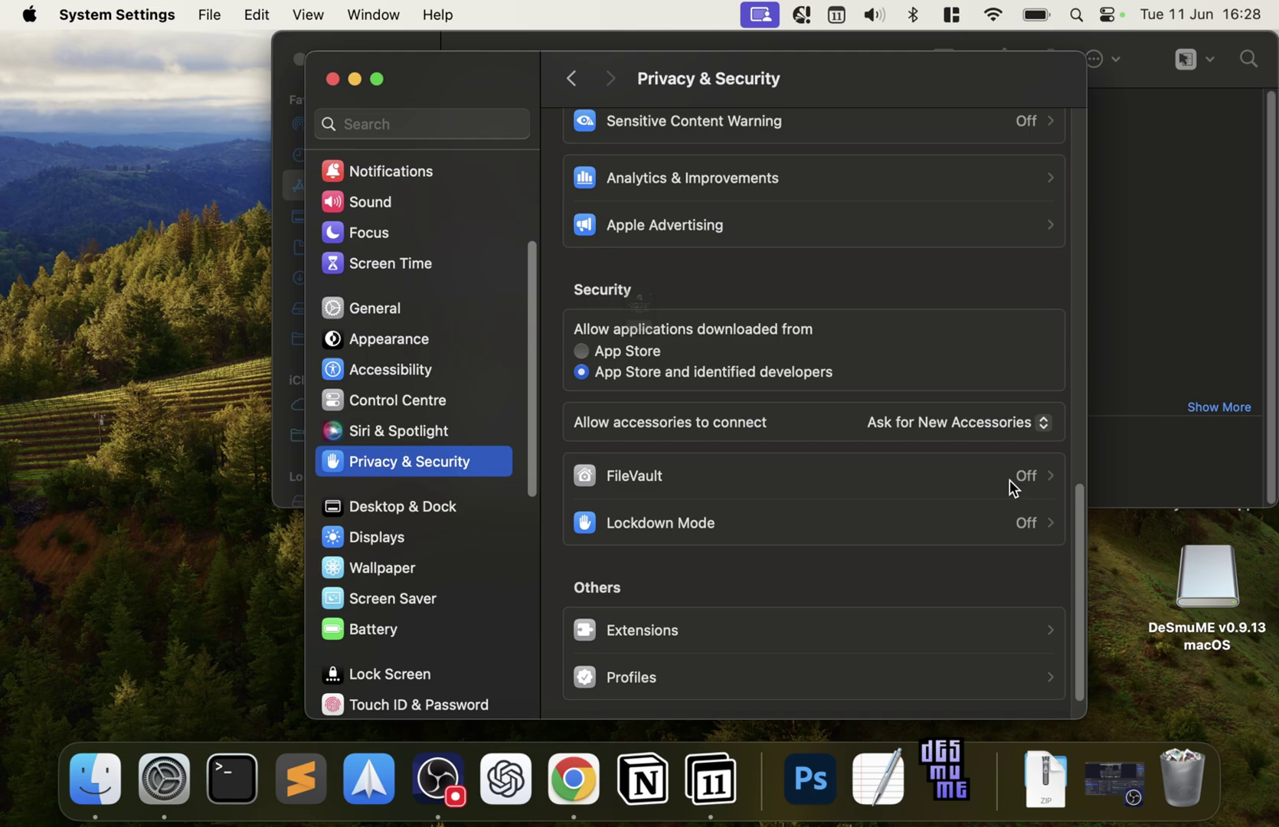
{"action": "left_click", "coordinate": [726, 407]}
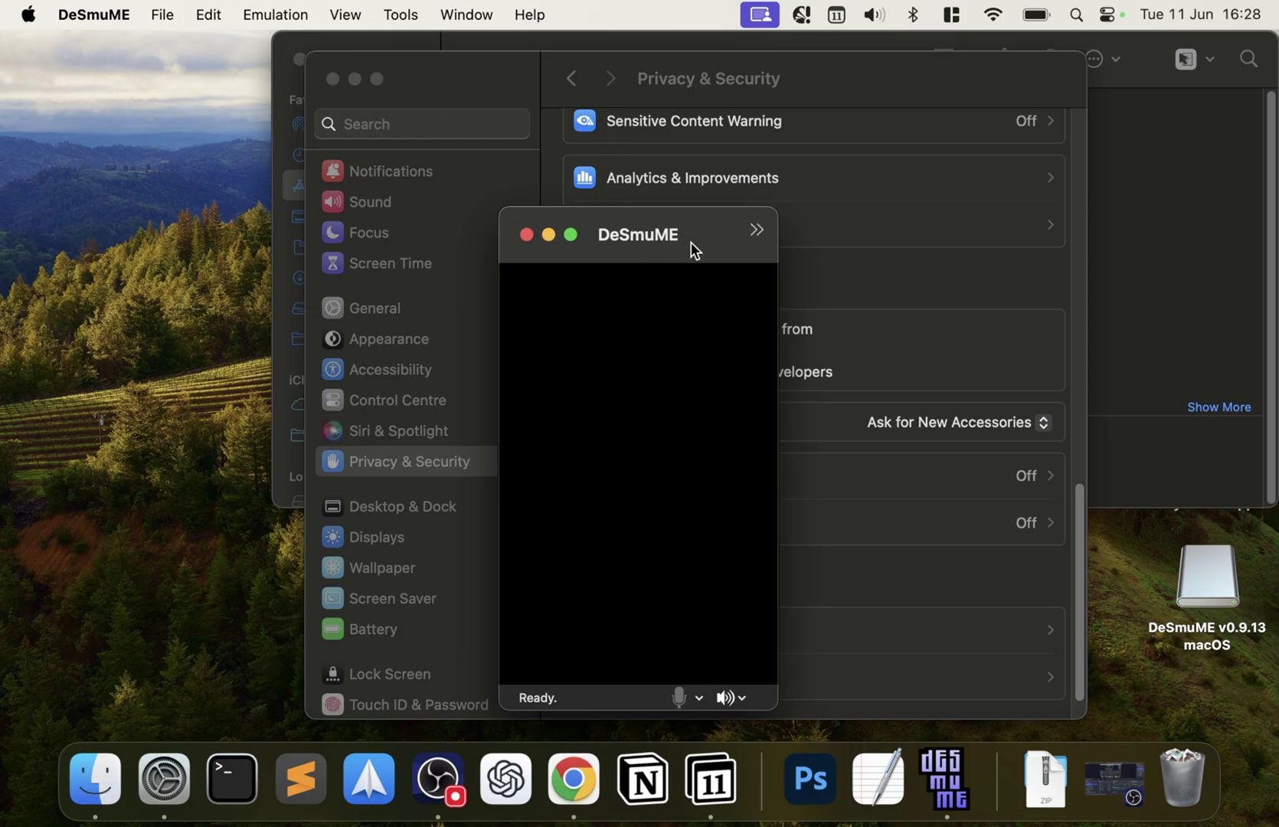
Step: Move the DeSmuME window aside and close System Settings
{"action": "left_click_drag", "start_coordinate": [691, 242], "coordinate": [562, 110]}
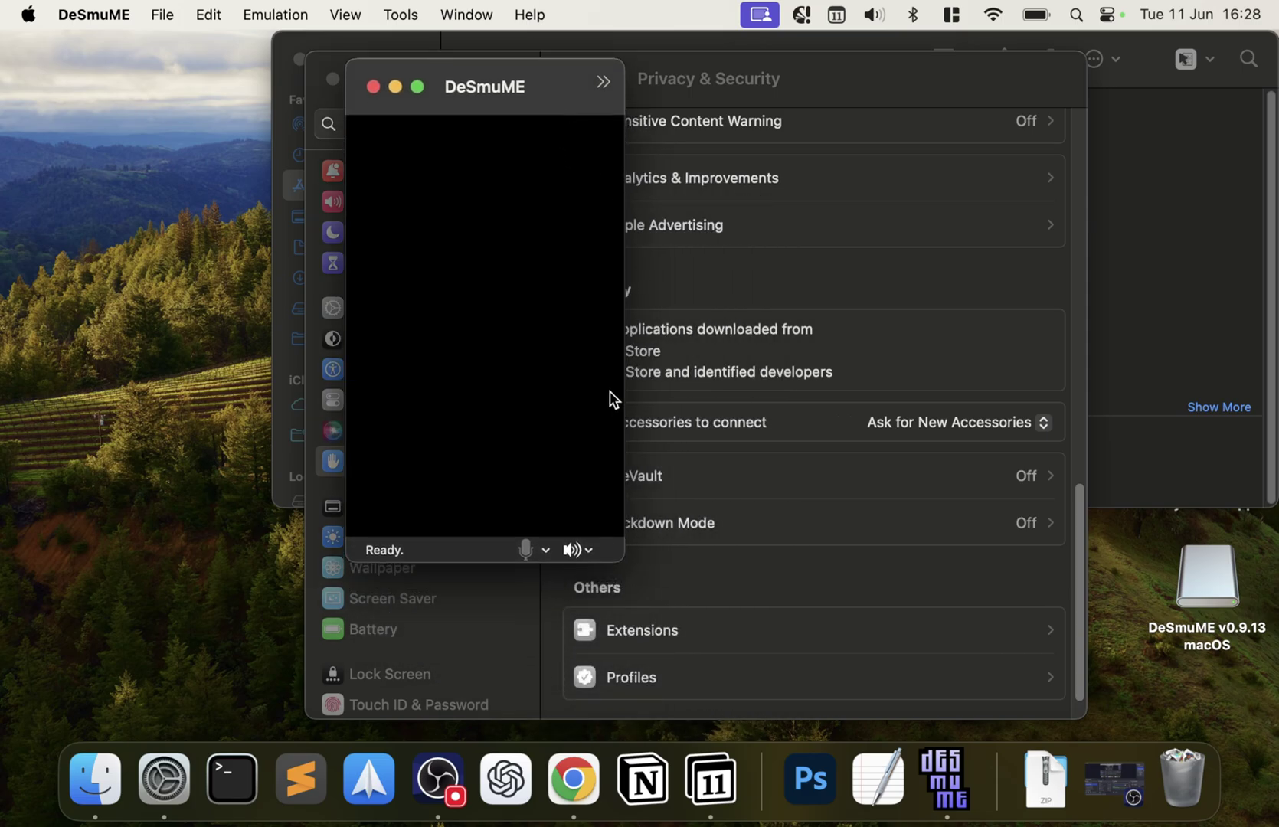
{"action": "left_click", "coordinate": [604, 79]}
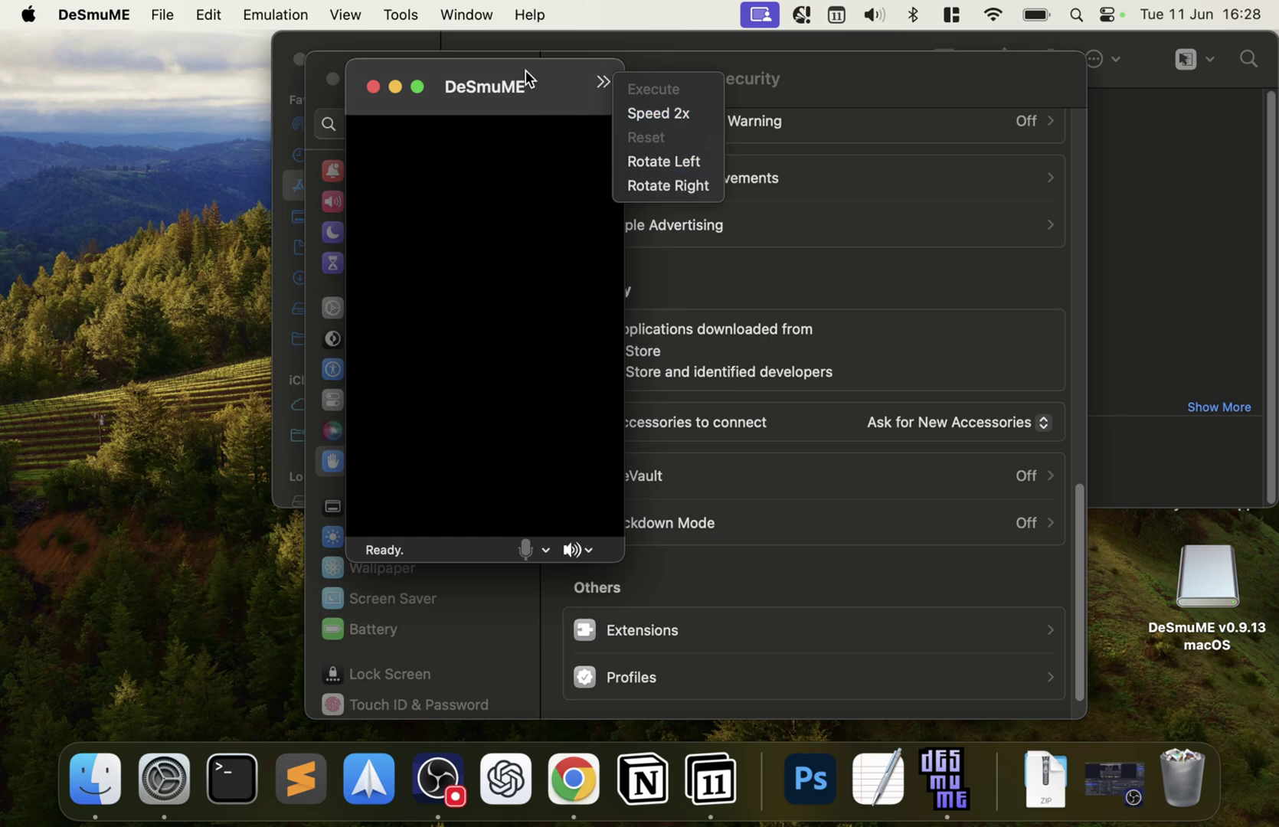
{"action": "left_click_drag", "start_coordinate": [525, 71], "coordinate": [461, 76]}
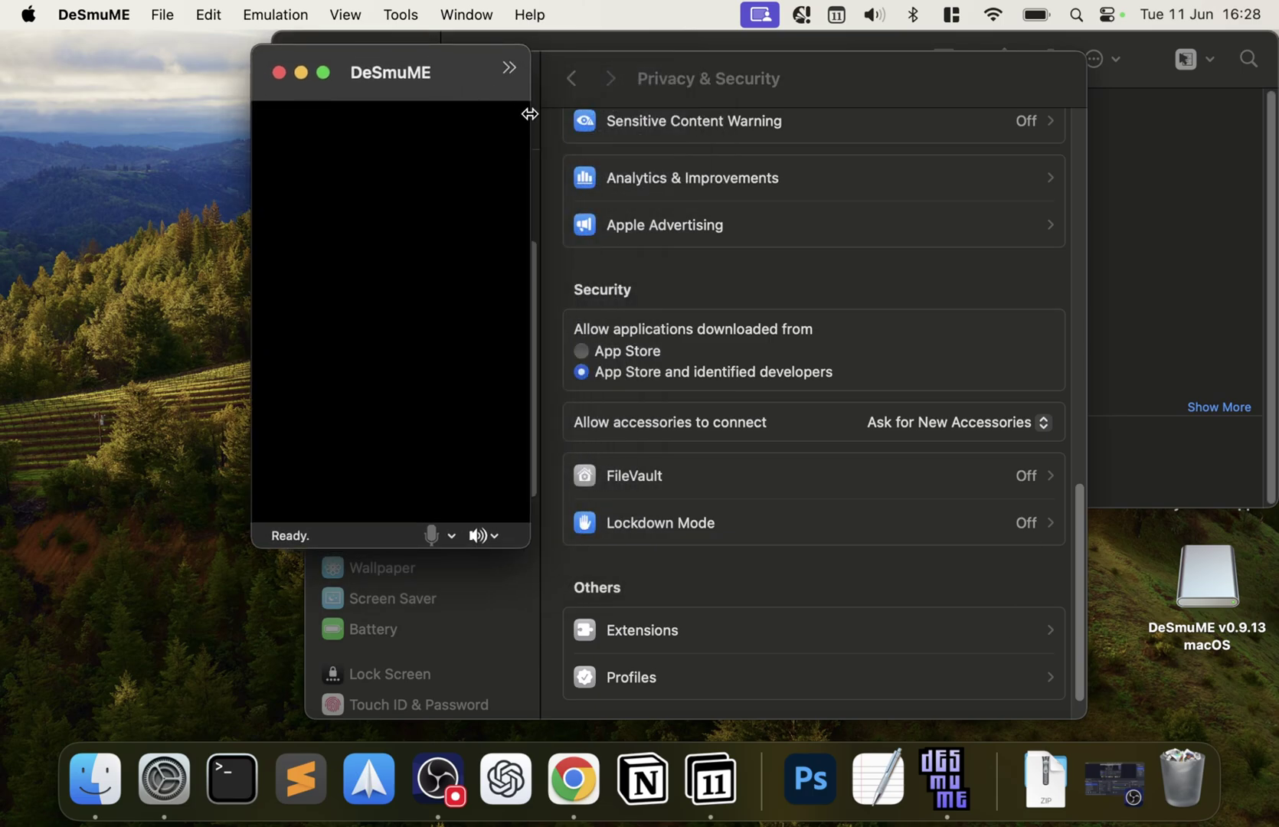
{"action": "left_click_drag", "start_coordinate": [529, 113], "coordinate": [531, 113]}
{"action": "left_click", "coordinate": [793, 85]}
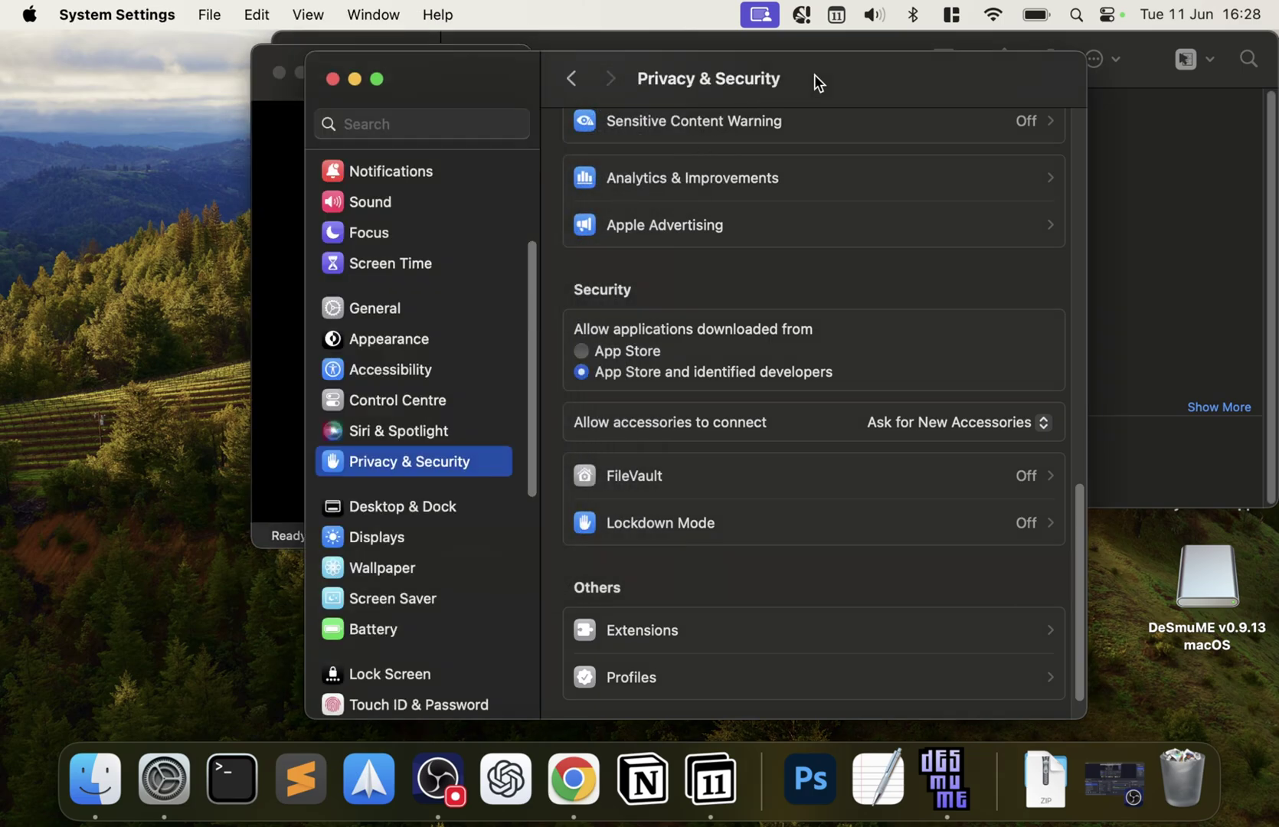
{"action": "left_click", "coordinate": [331, 79]}
Step: Open the Downloads folder in Finder and extract New Super Mario Bros..zip to get its .nds ROM file
{"action": "left_click", "coordinate": [1032, 745]}
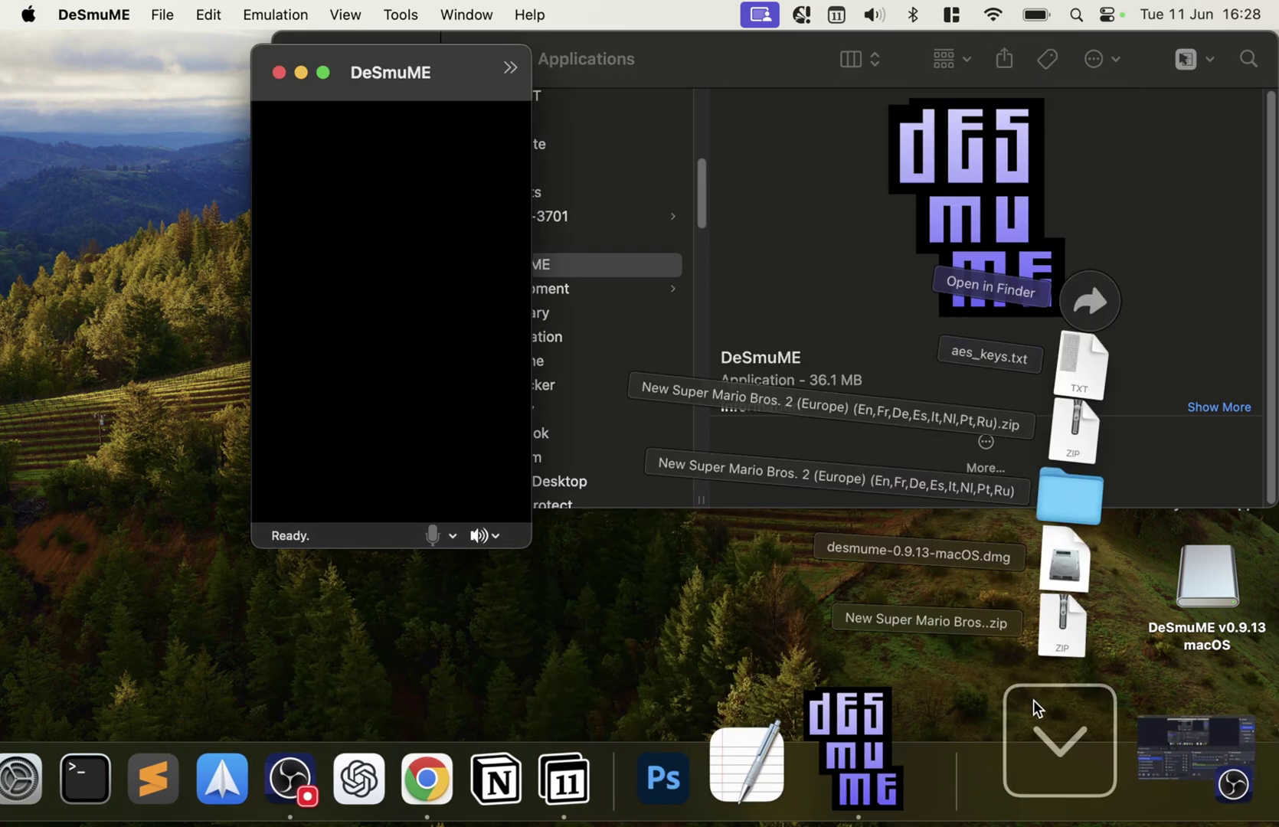
{"action": "left_click", "coordinate": [1112, 266]}
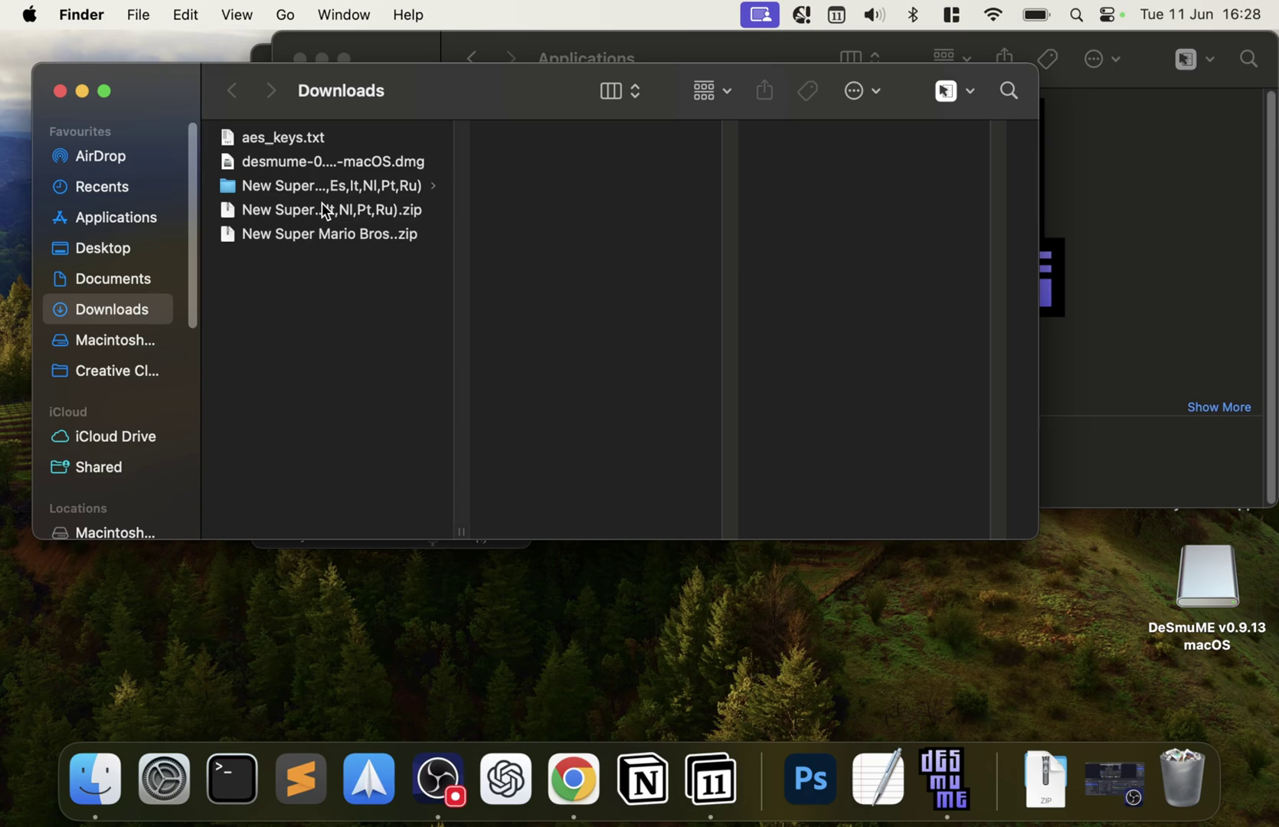
{"action": "left_click", "coordinate": [323, 234]}
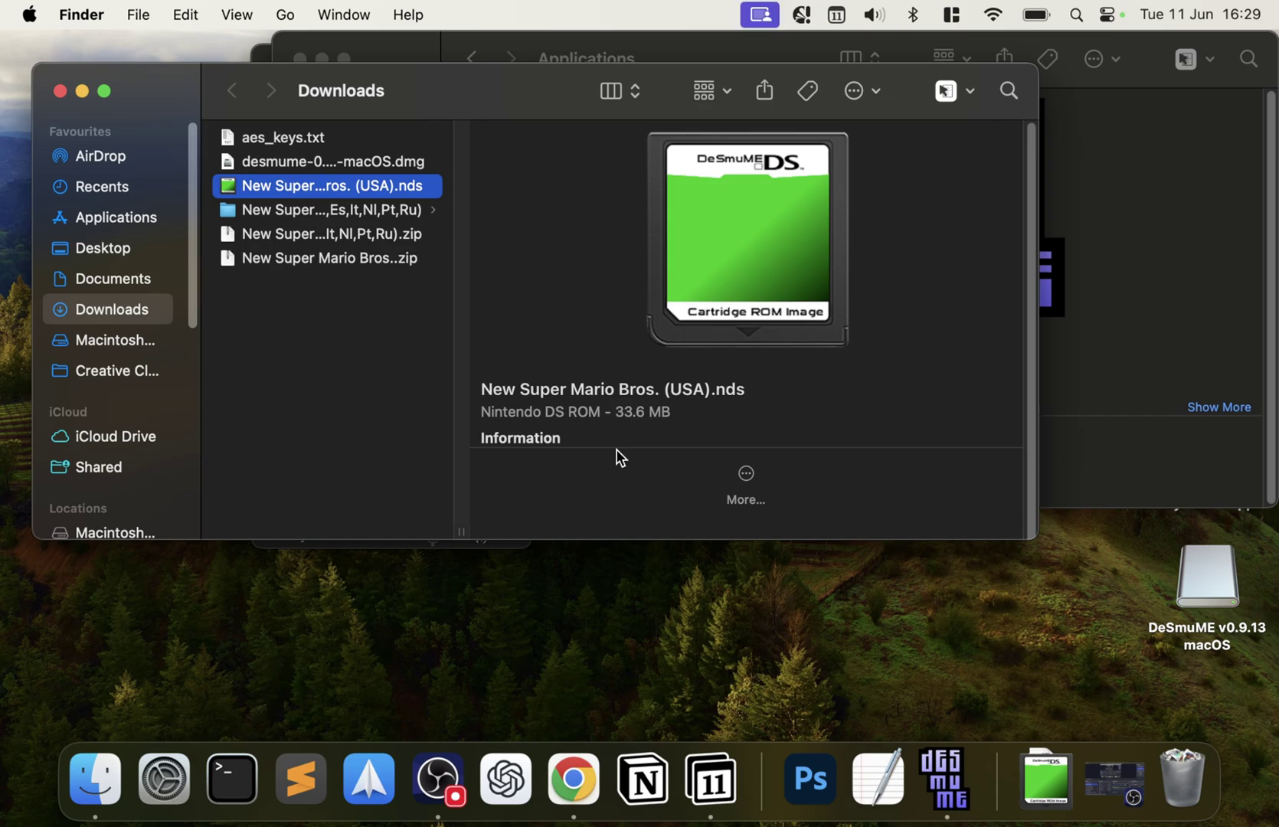
Step: Open the App Store, search it for "unarchiver", and close the store window
{"action": "key", "text": "super+space"}
{"action": "type", "text": "ap"}
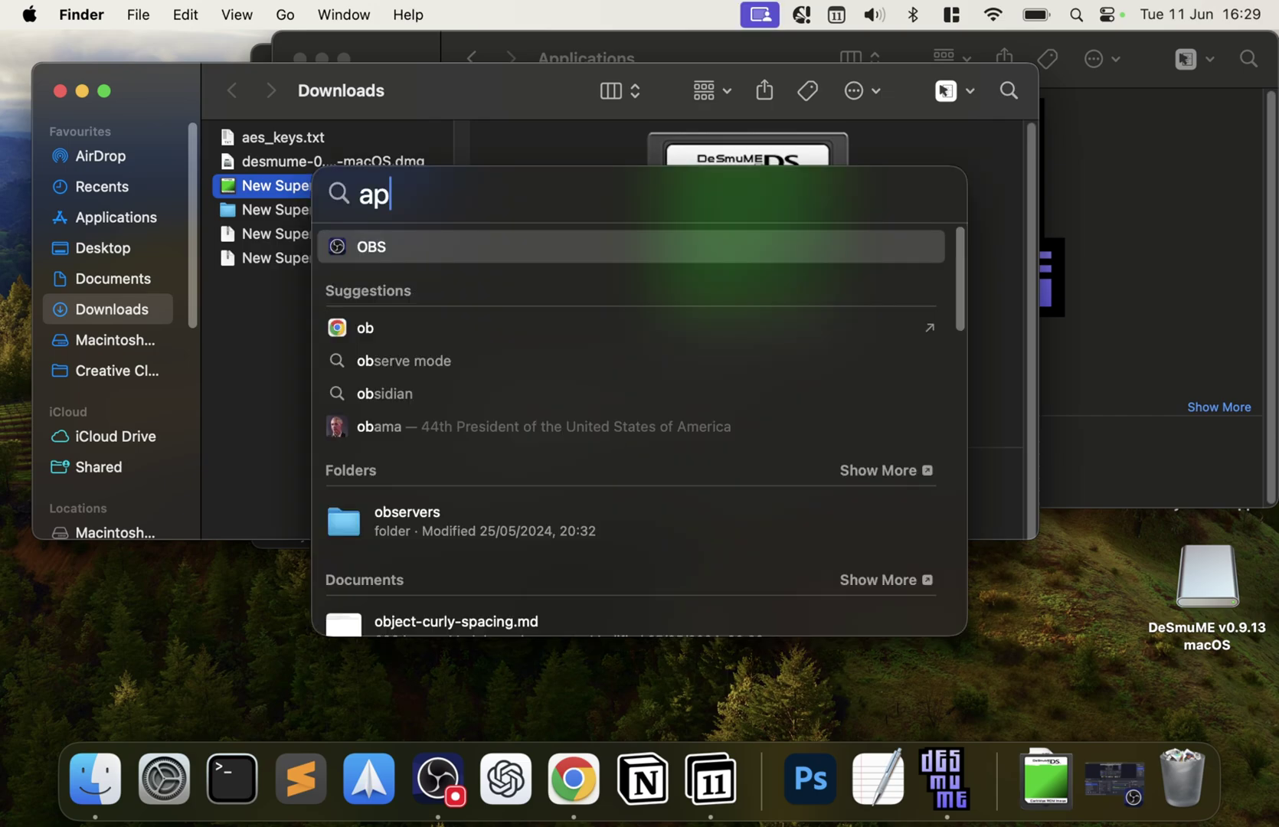
{"action": "type", "text": "pstor"}
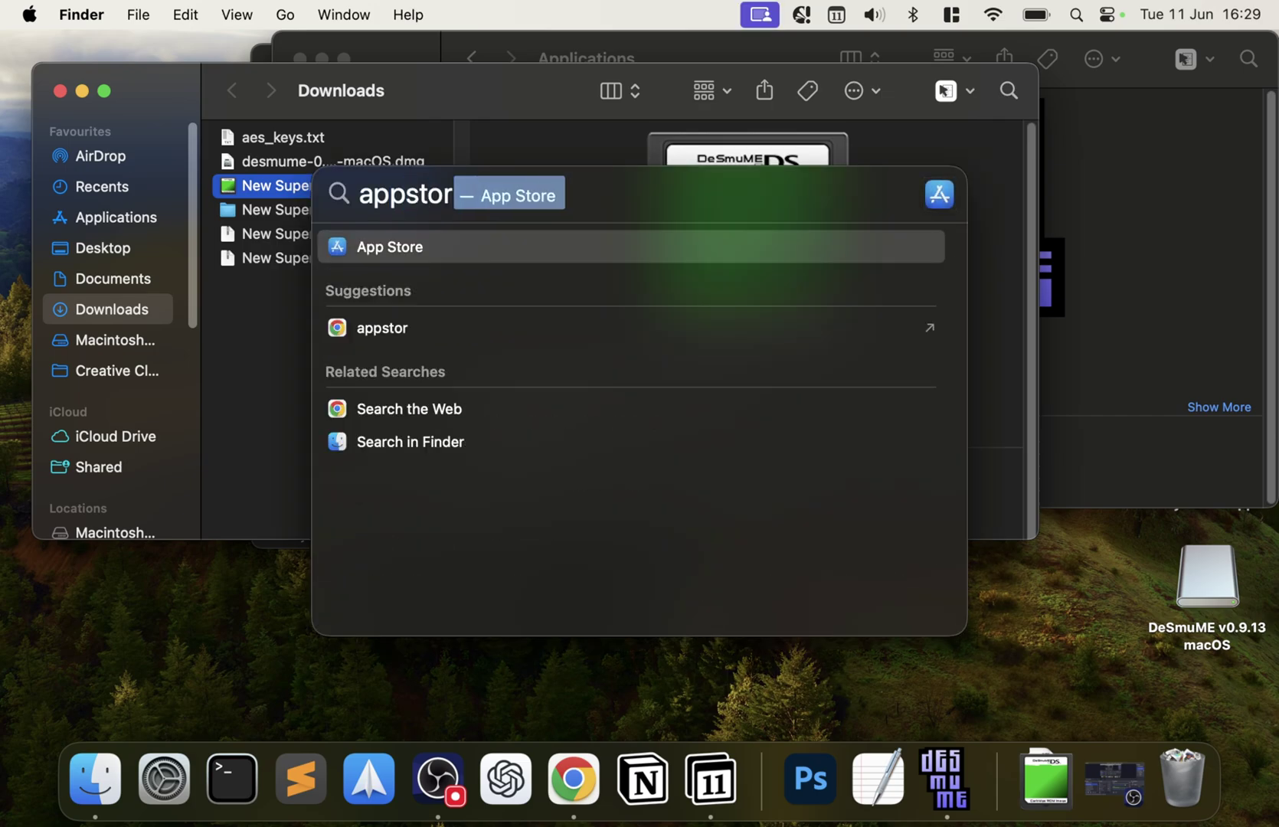
{"action": "key", "text": "Return"}
{"action": "left_click", "coordinate": [134, 102]}
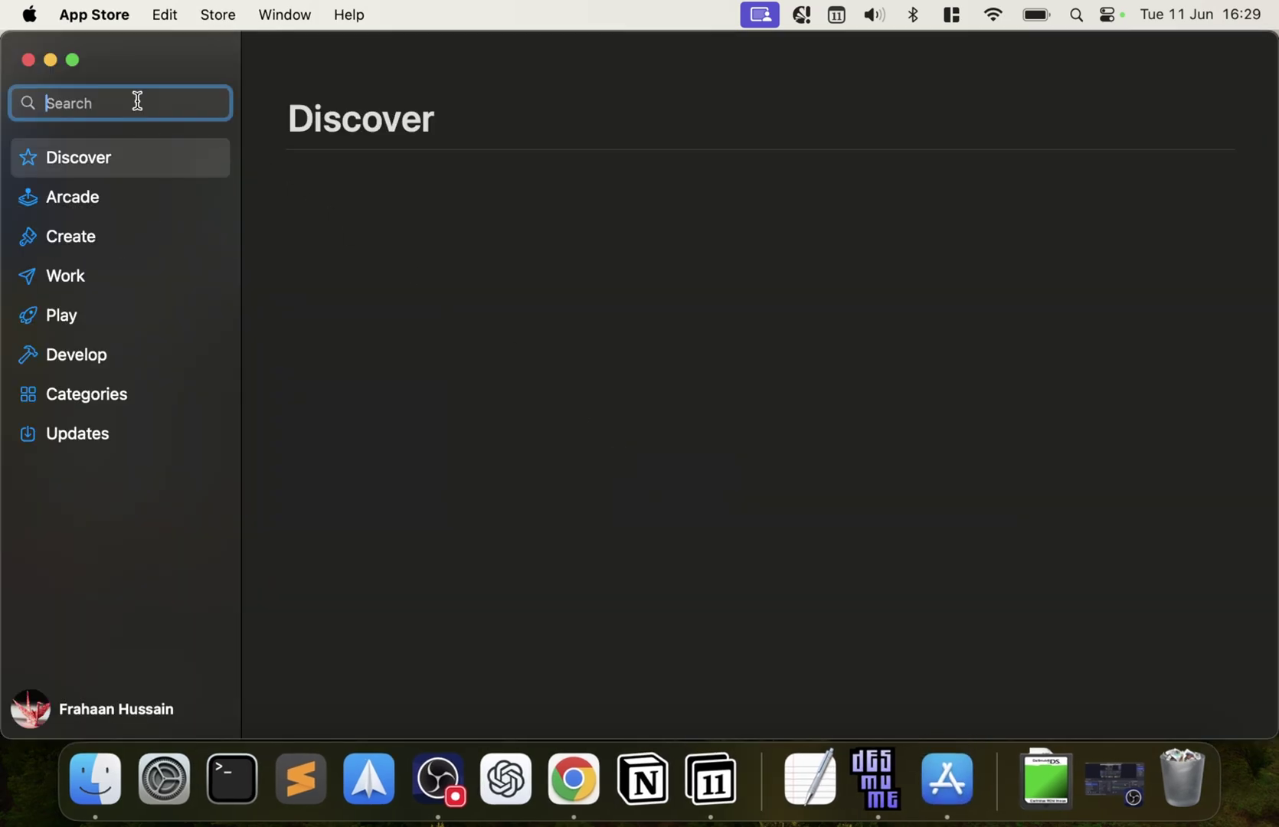
{"action": "type", "text": "uncarchiver"}
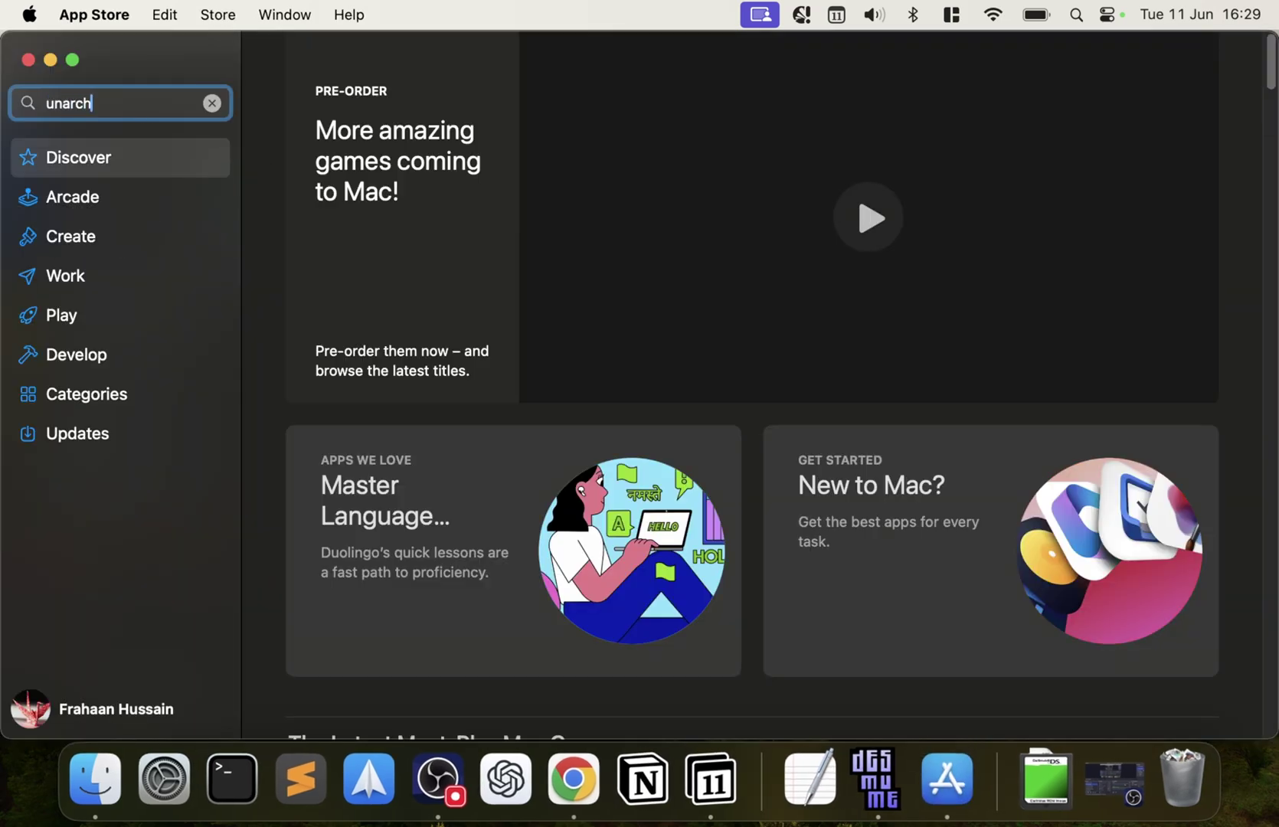
{"action": "key", "text": "Return"}
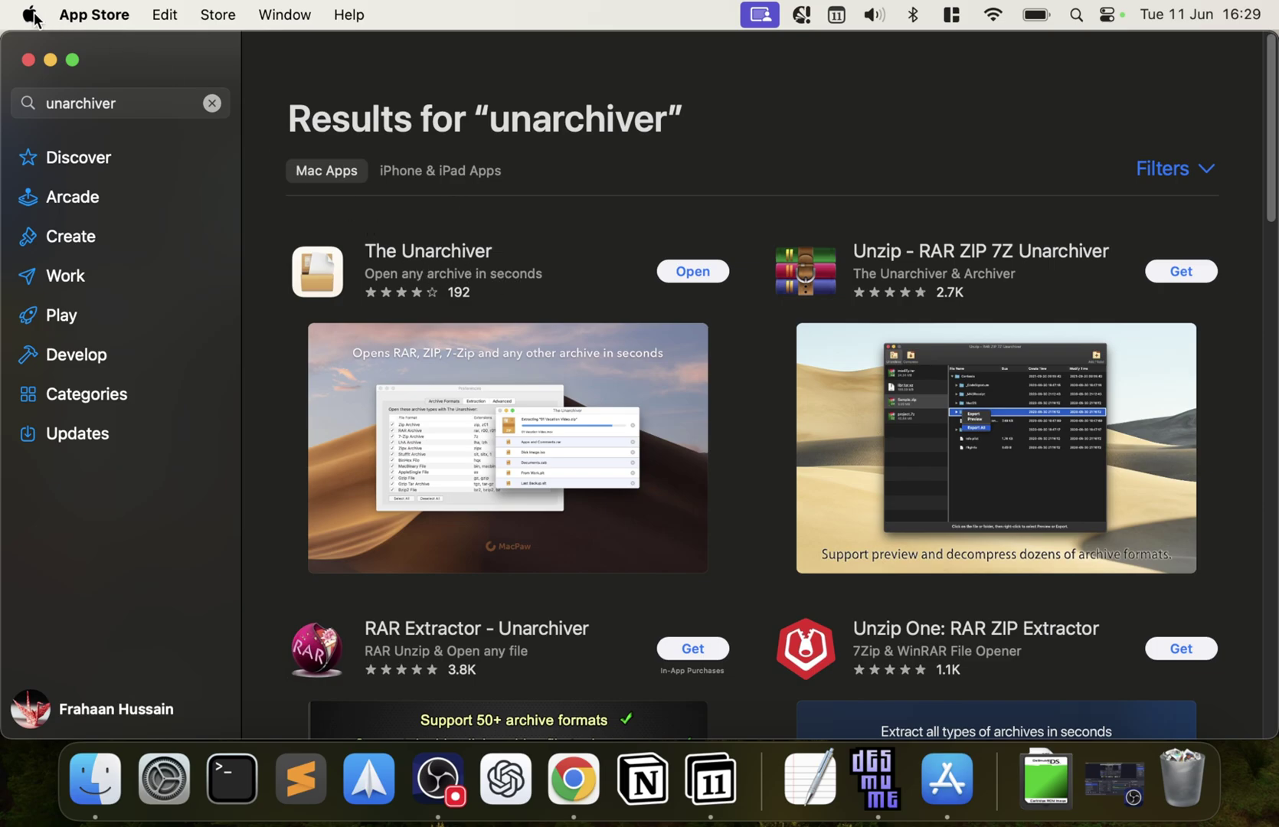
{"action": "left_click", "coordinate": [28, 59]}
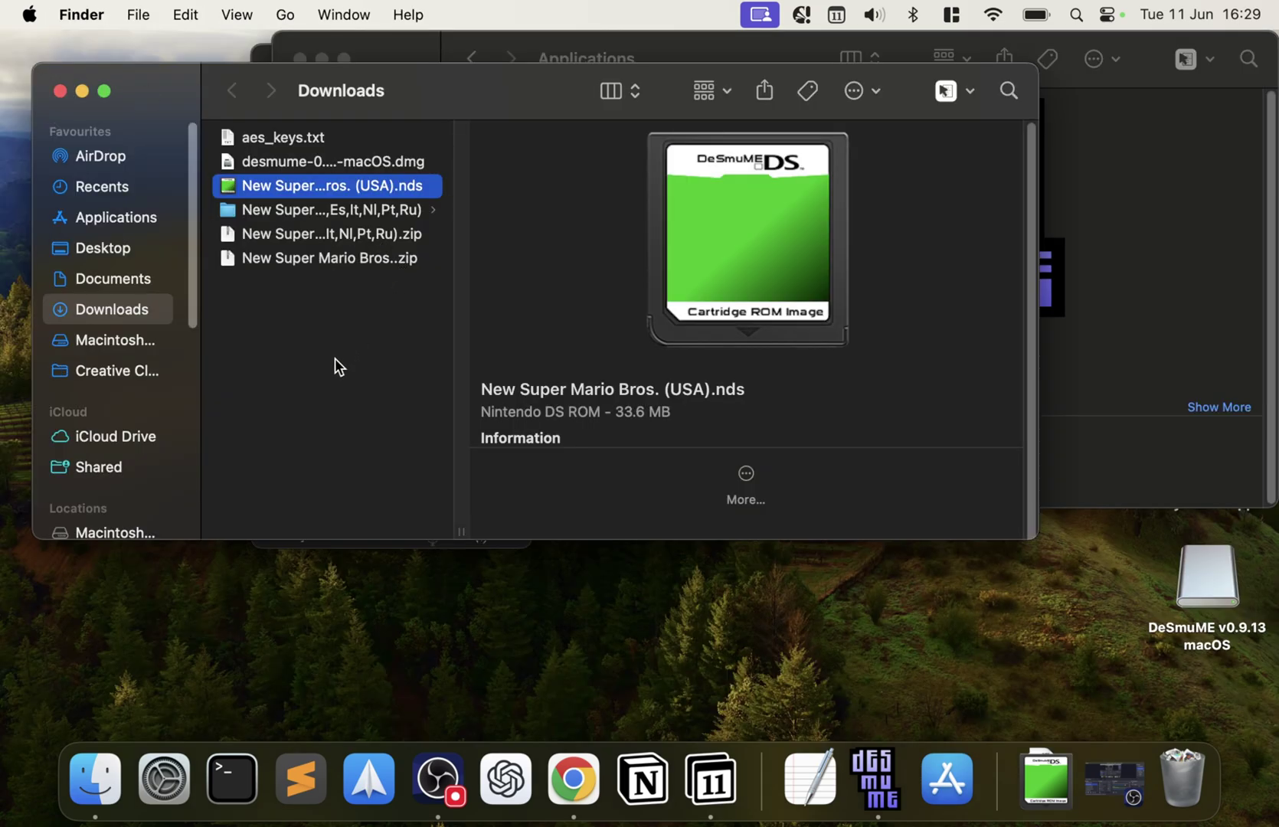
Step: Bring the Applications Finder window forward and close it
{"action": "key", "text": "super+o"}
{"action": "left_click", "coordinate": [404, 41]}
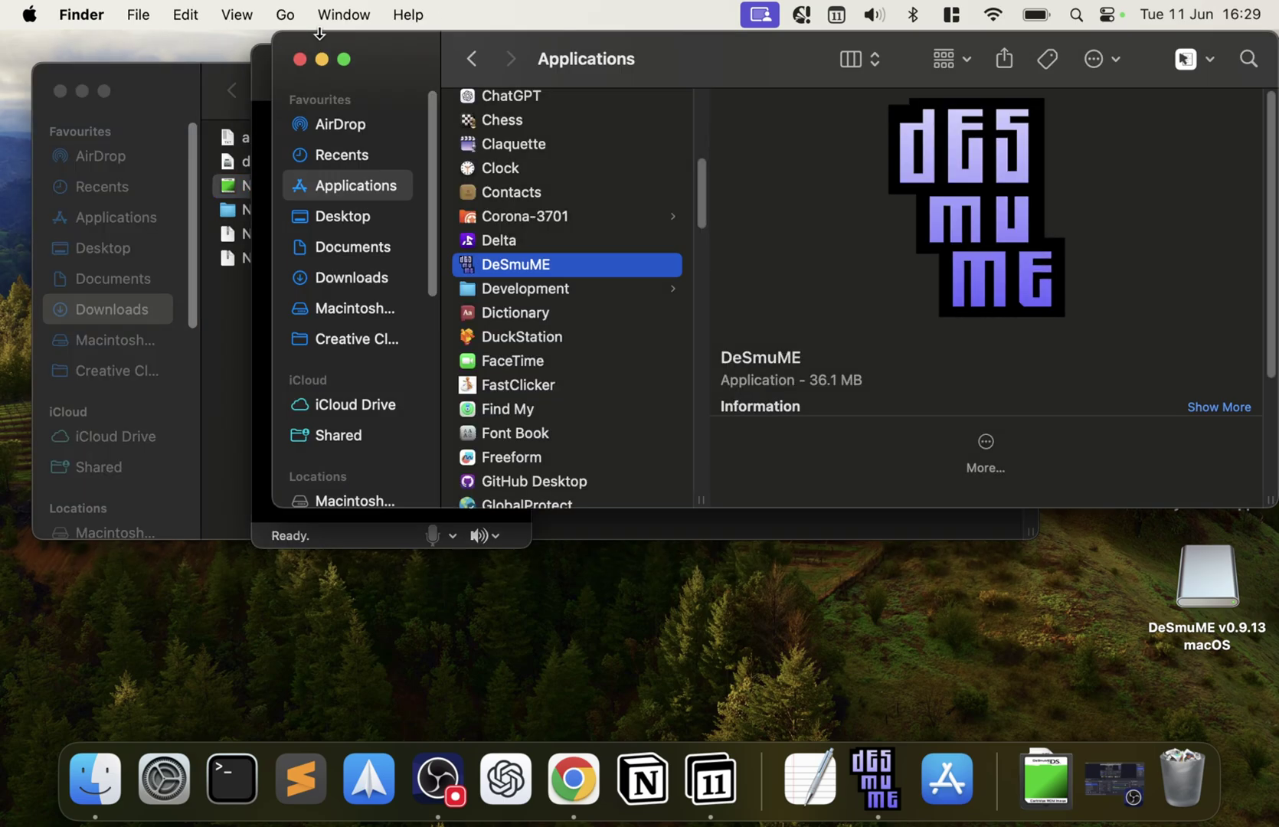
{"action": "left_click", "coordinate": [298, 57]}
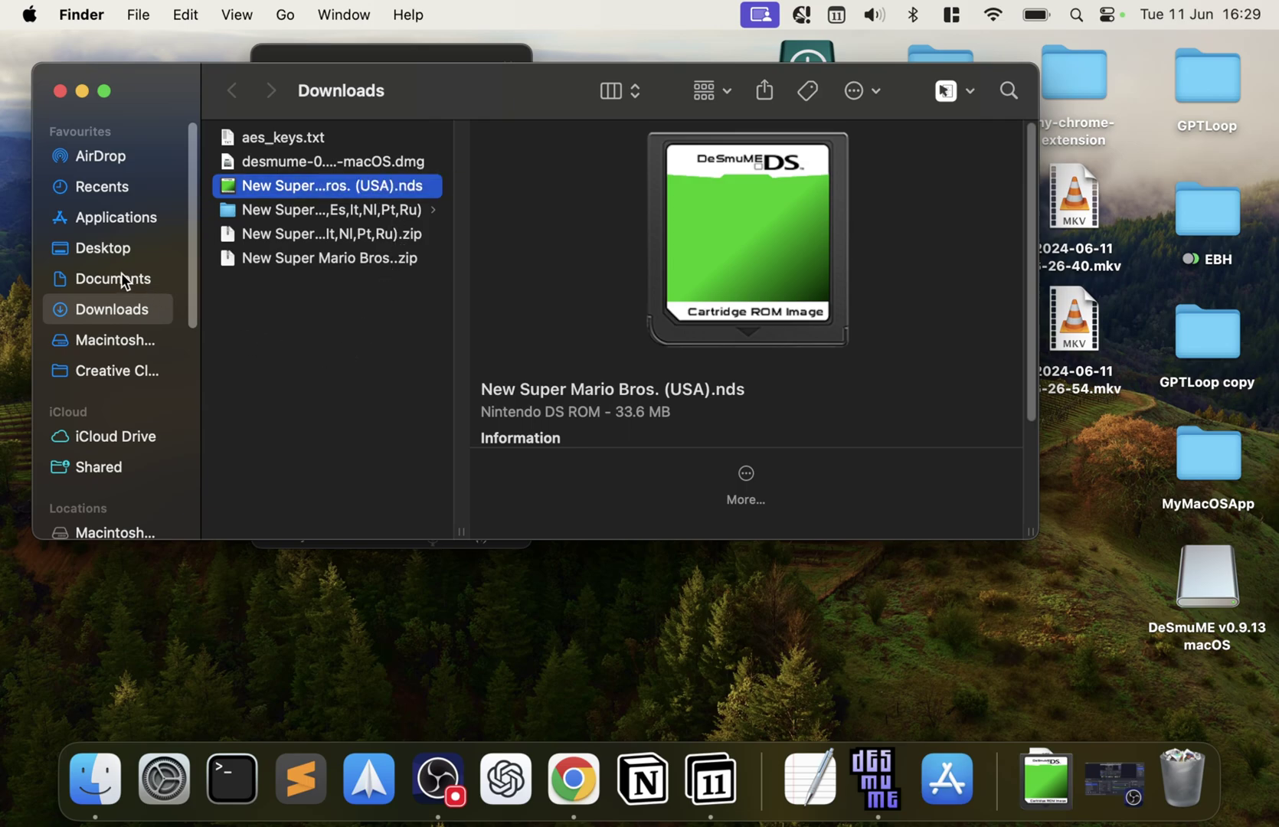
Step: Create a DS folder inside Documents > ROMS, put New Super Mario Bros. (USA).nds in it, and close the Finder window
{"action": "left_click", "coordinate": [146, 283]}
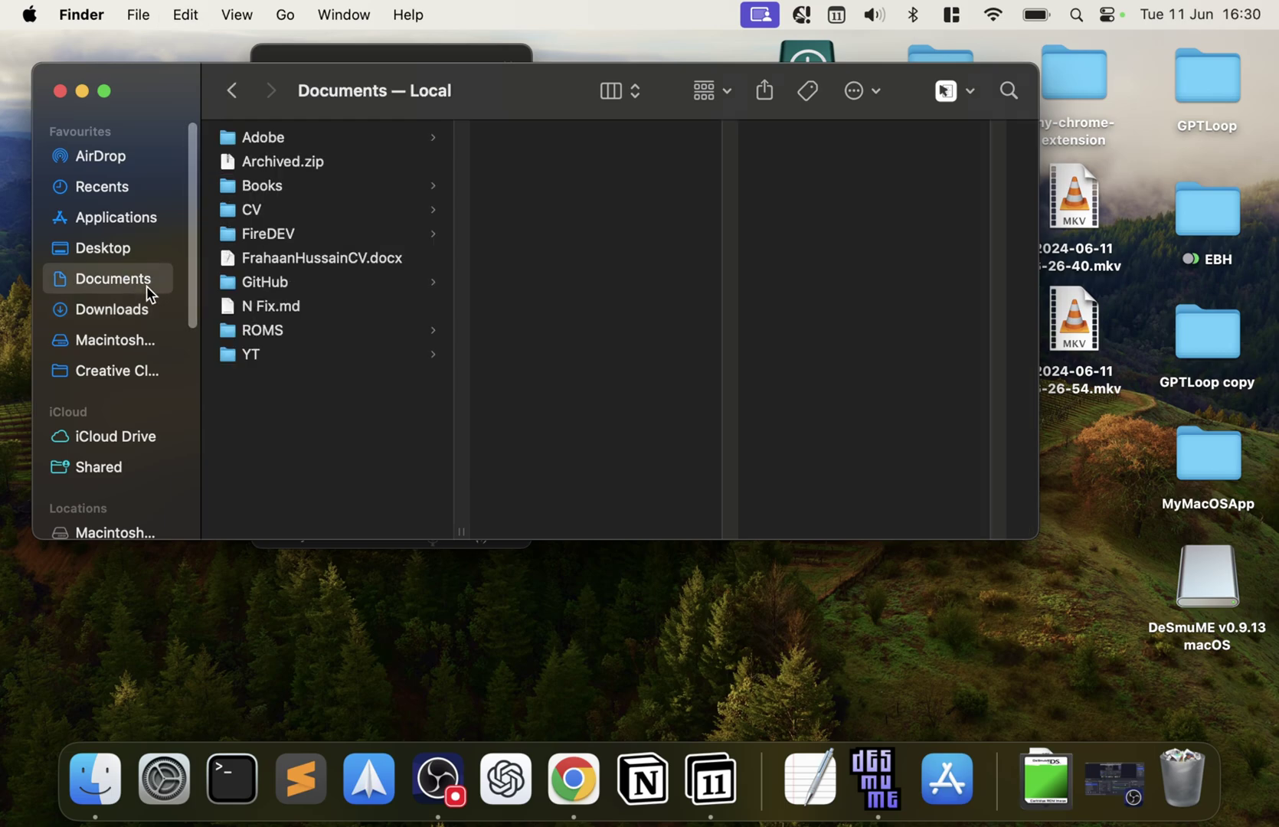
{"action": "left_click", "coordinate": [258, 329]}
{"action": "key", "text": "ctrl+shift+n"}
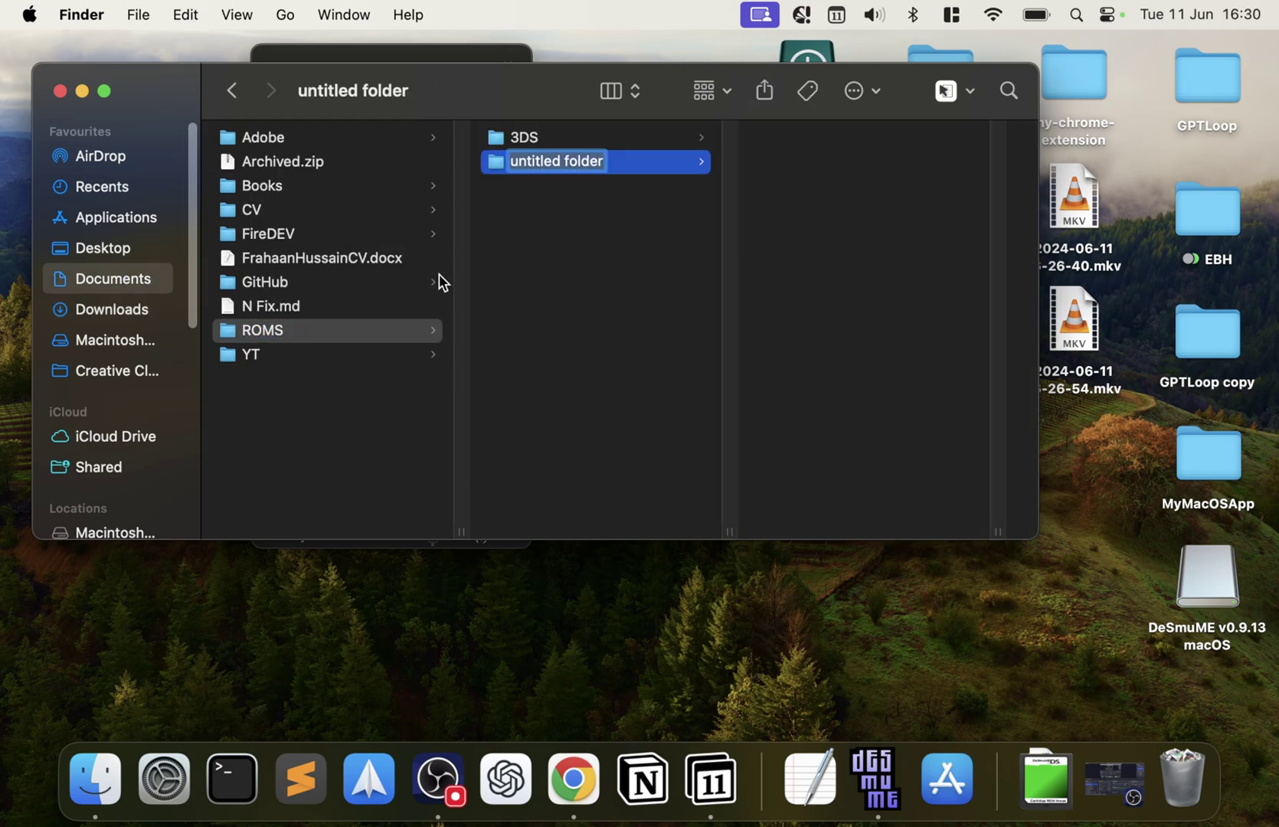
{"action": "type", "text": "DS"}
{"action": "key", "text": "Return"}
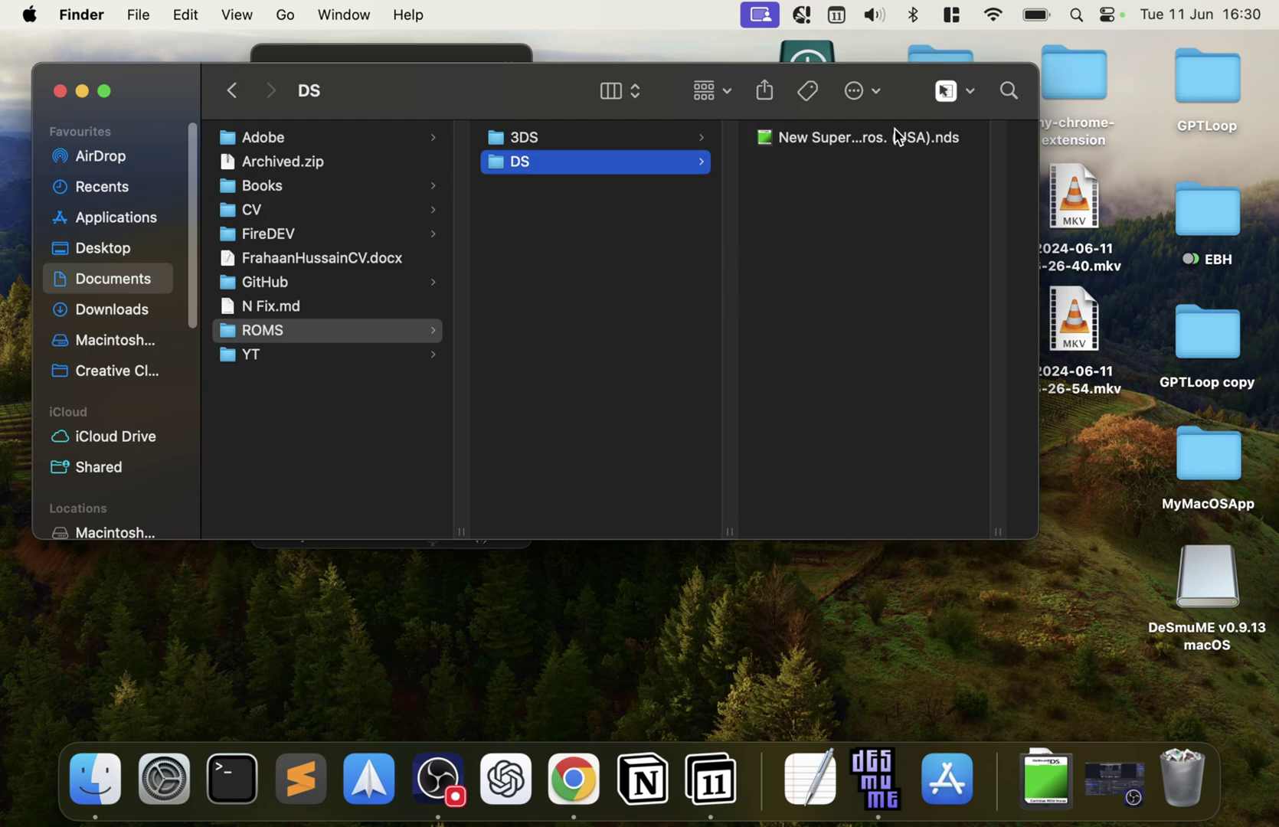
{"action": "left_click", "coordinate": [60, 91]}
Step: Switch to DeSmuME, open its preferences, and move the preferences window over the emulator window
{"action": "left_click", "coordinate": [405, 75]}
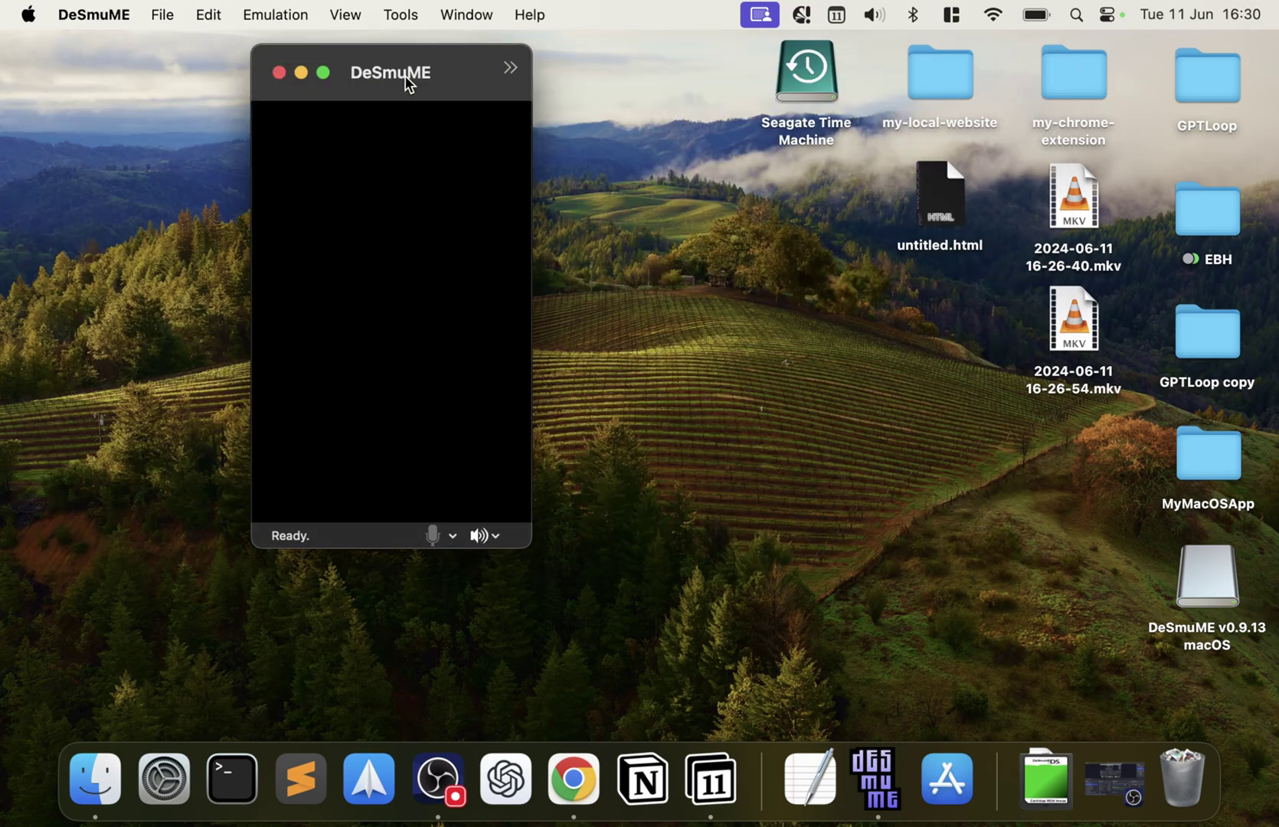
{"action": "left_click", "coordinate": [99, 24]}
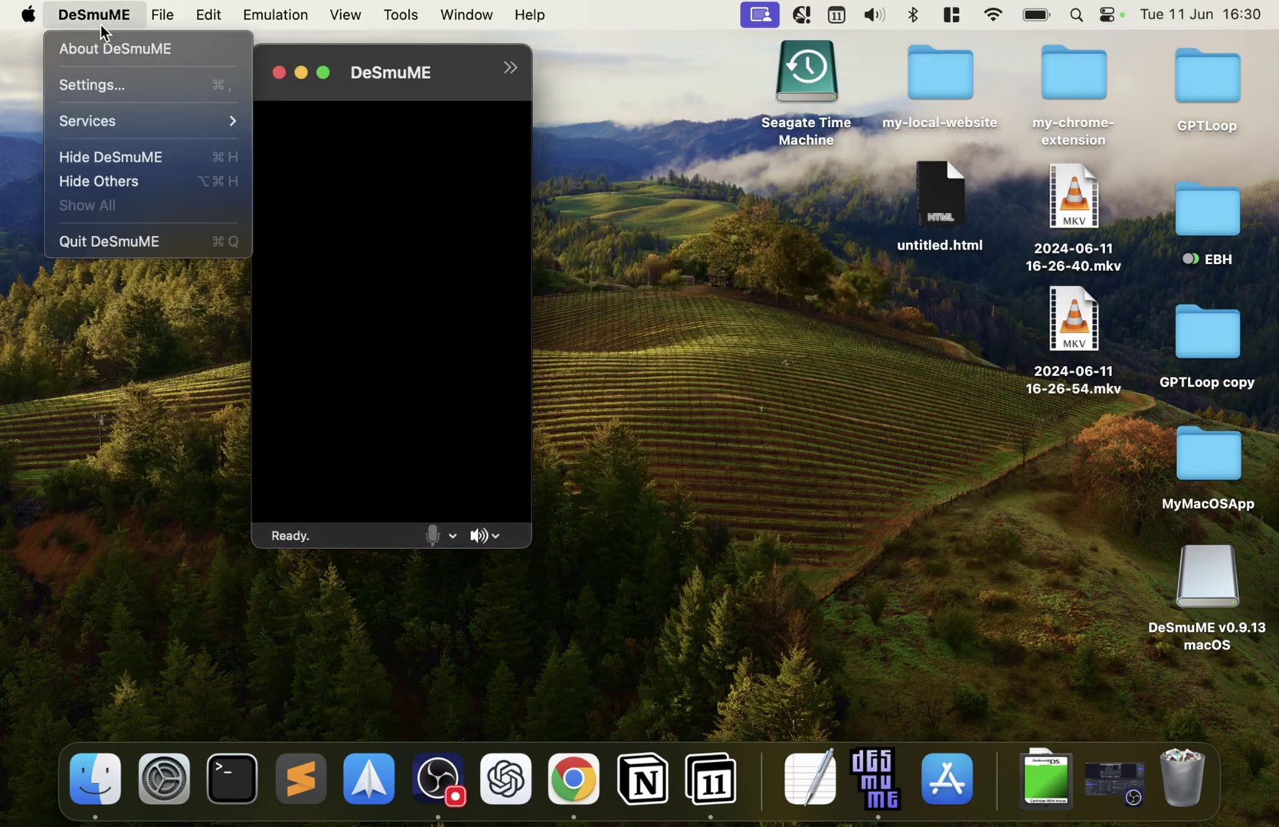
{"action": "left_click", "coordinate": [96, 85]}
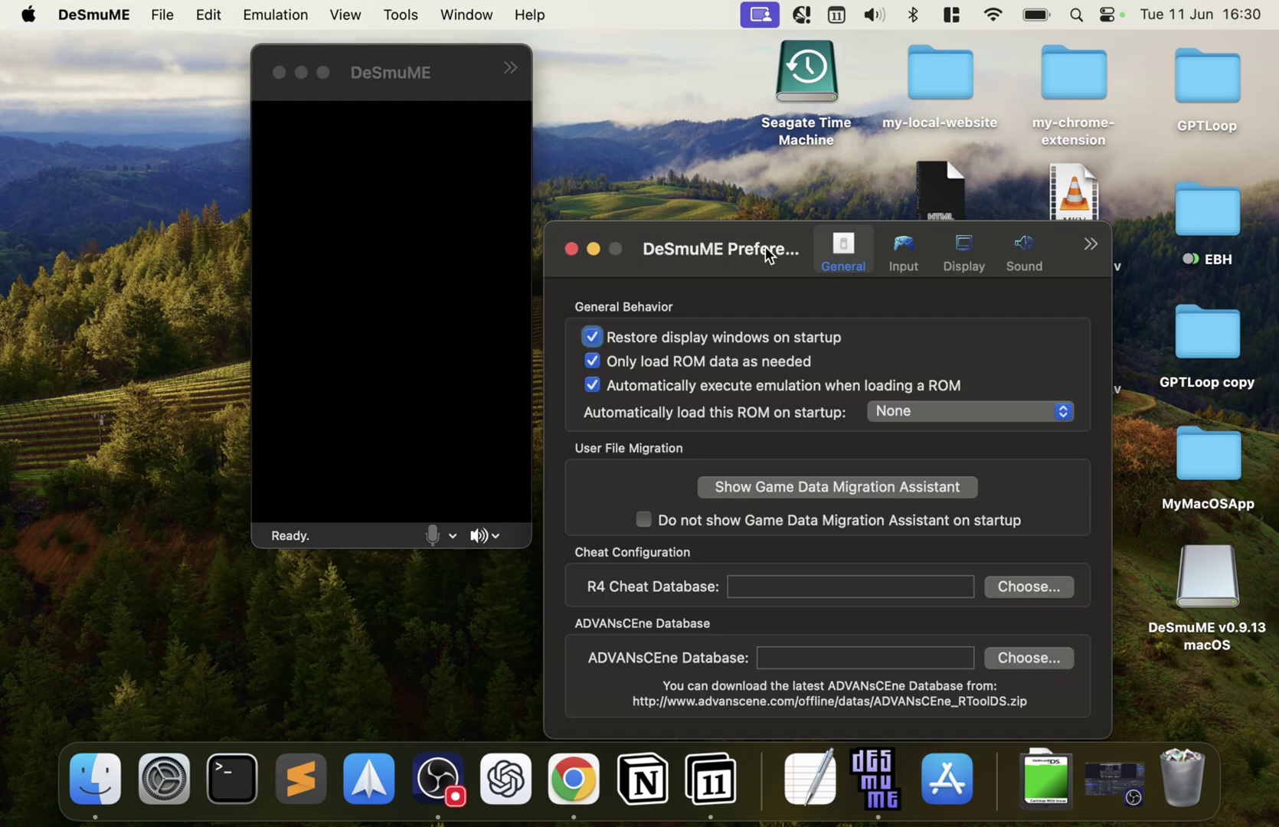
{"action": "left_click_drag", "start_coordinate": [765, 247], "coordinate": [506, 116]}
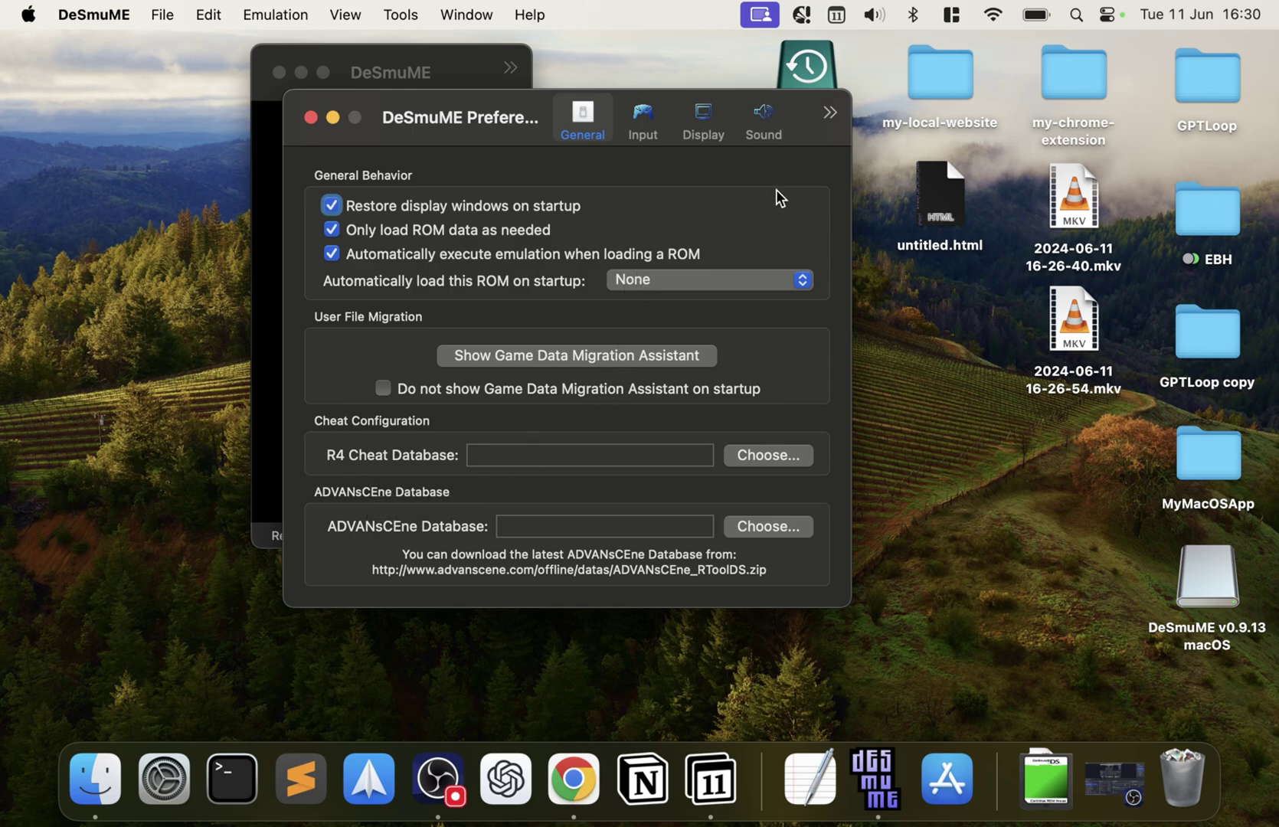
Step: In the Input preferences, map the Left command to the keyboard's Left Arrow and expand its mapping
{"action": "left_click", "coordinate": [642, 115]}
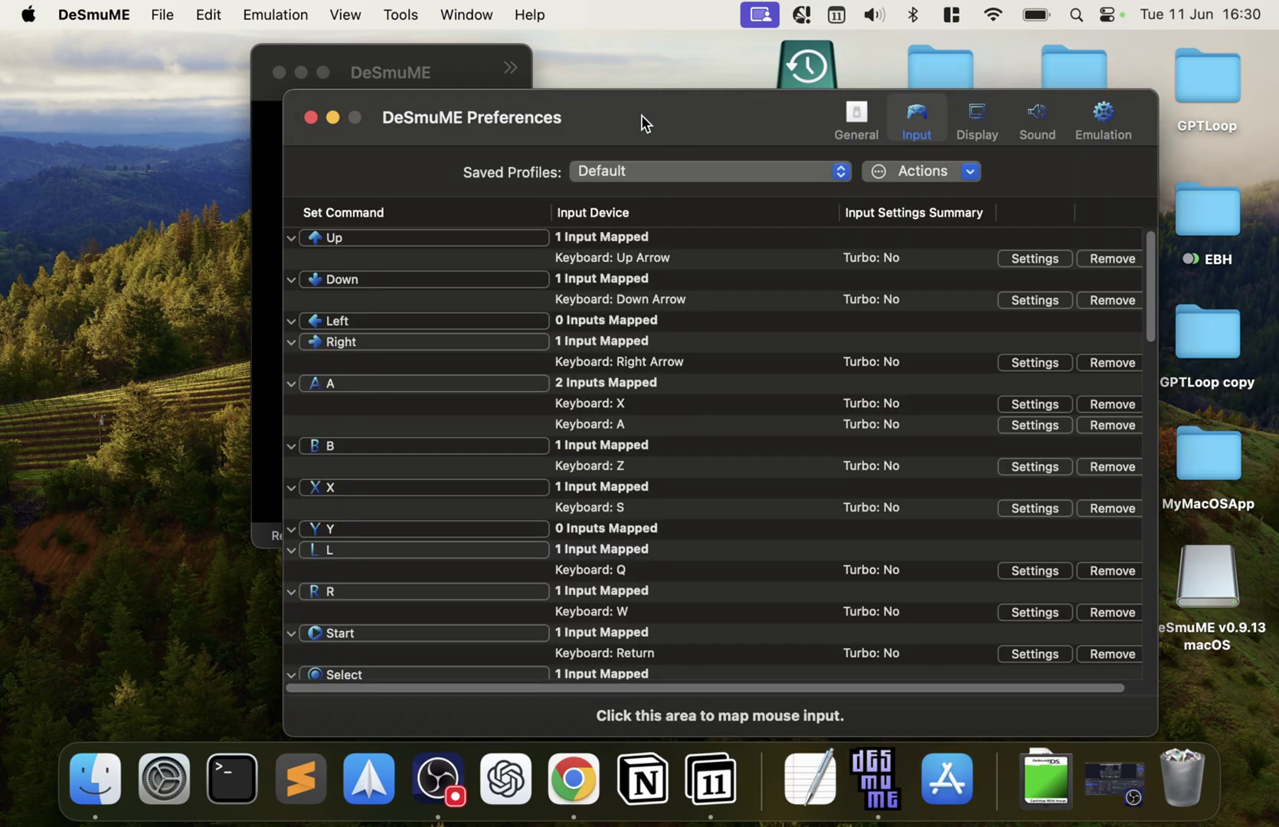
{"action": "left_click_drag", "start_coordinate": [642, 114], "coordinate": [496, 64]}
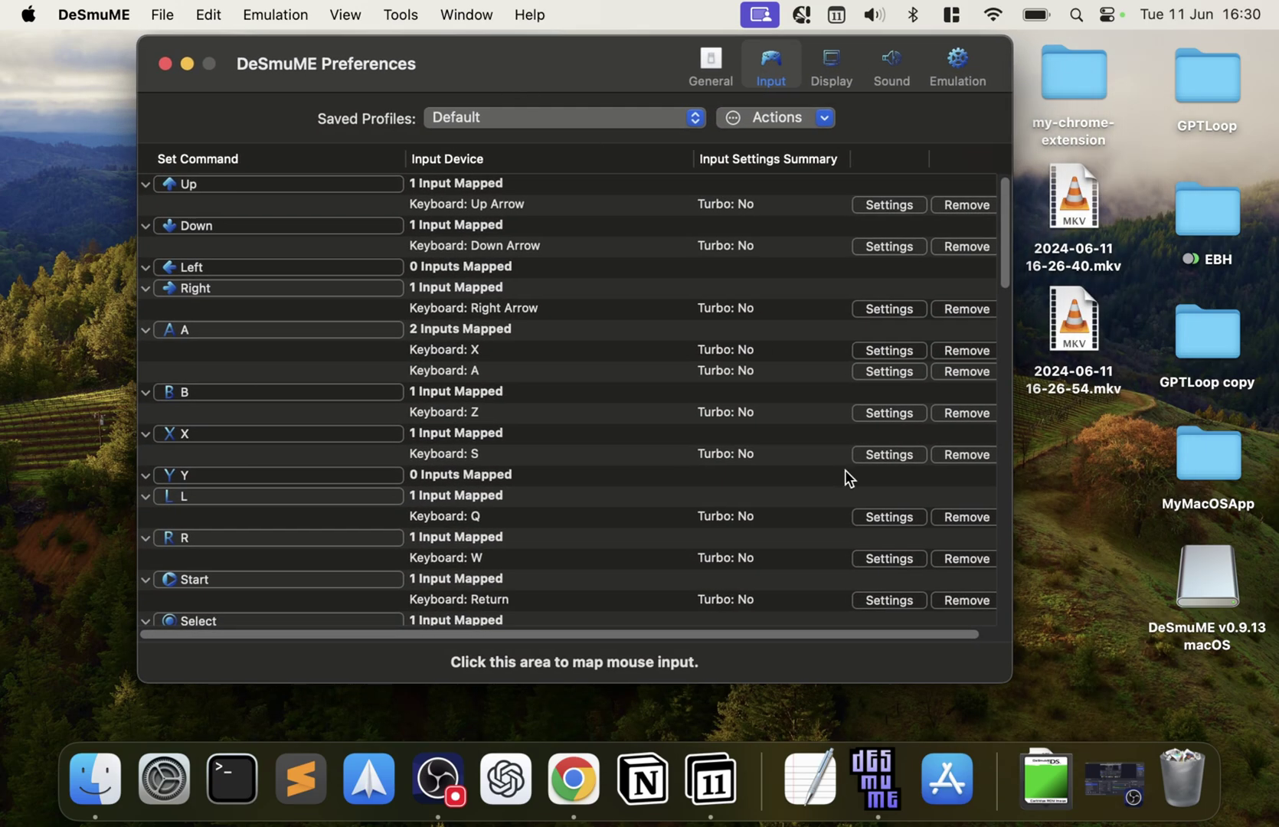
{"action": "left_click", "coordinate": [201, 264]}
{"action": "key", "text": "Left"}
{"action": "left_click", "coordinate": [145, 268]}
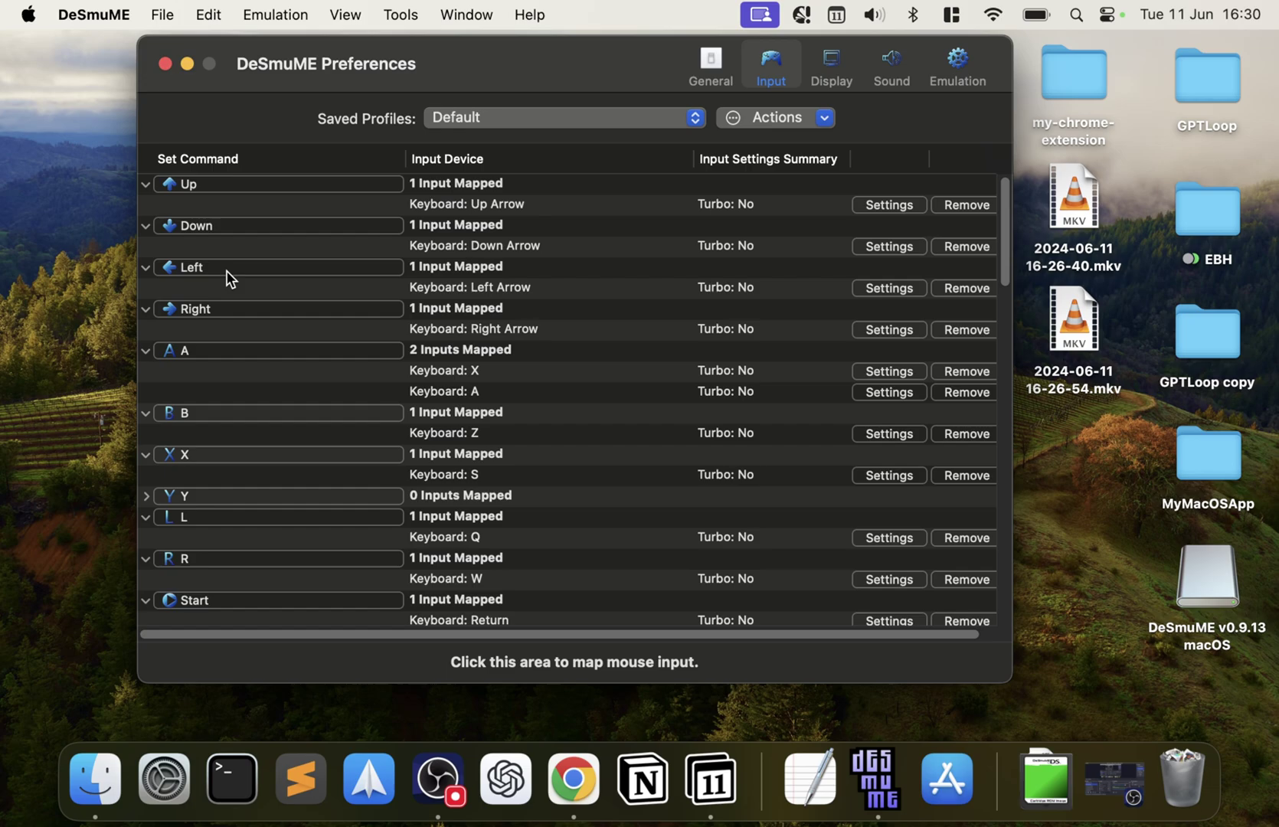
Step: Map the keyboard's P key to the Up command, reassign it to the Y command, and expand Y's mapping
{"action": "left_click", "coordinate": [190, 187]}
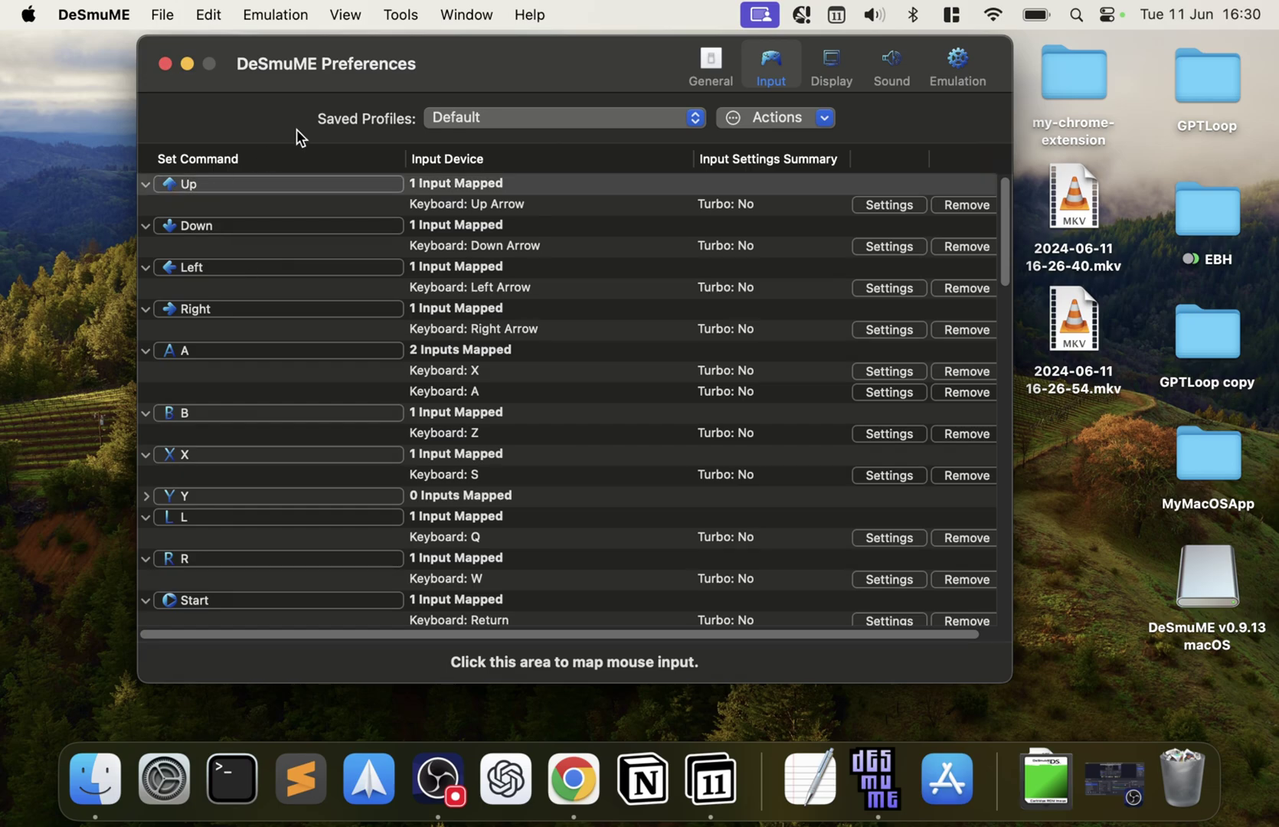
{"action": "key", "text": "p"}
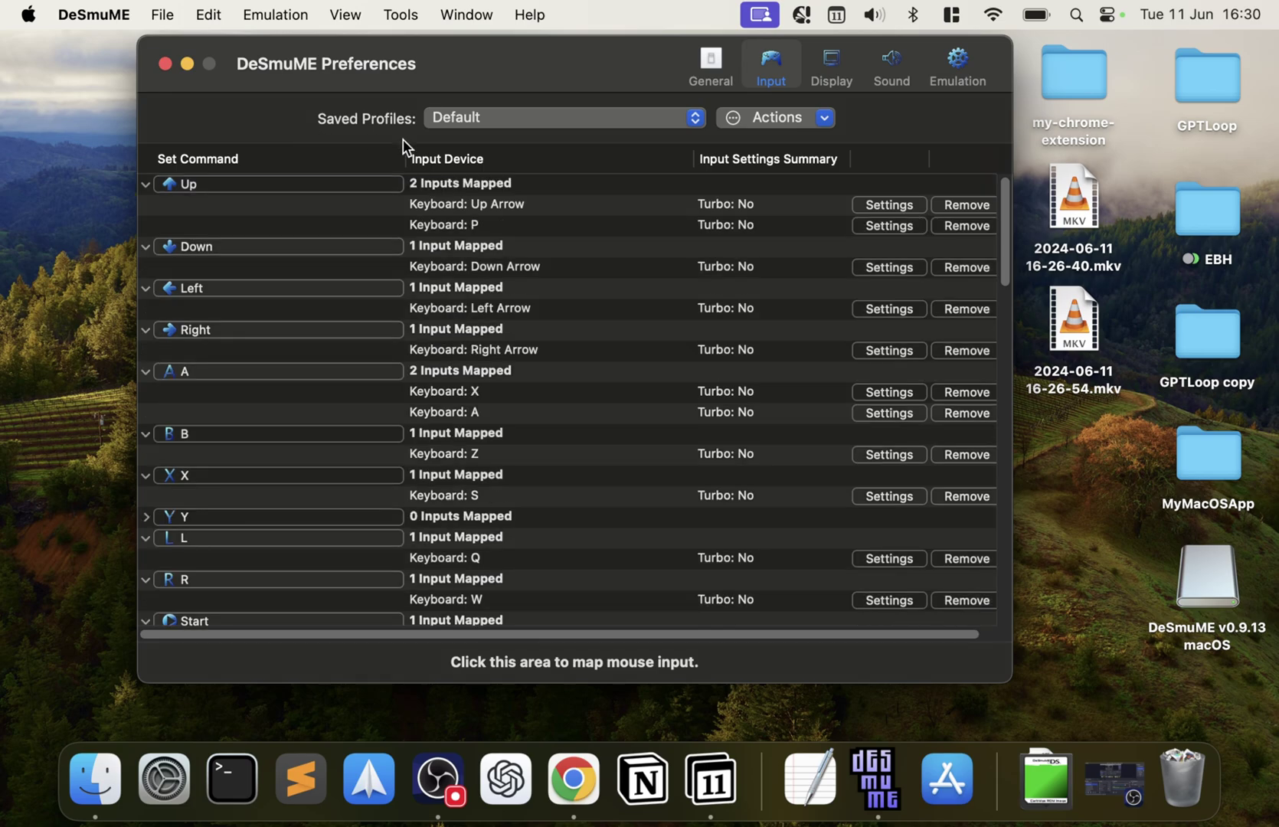
{"action": "scroll", "coordinate": [518, 375], "scroll_direction": "down", "scroll_amount": 5}
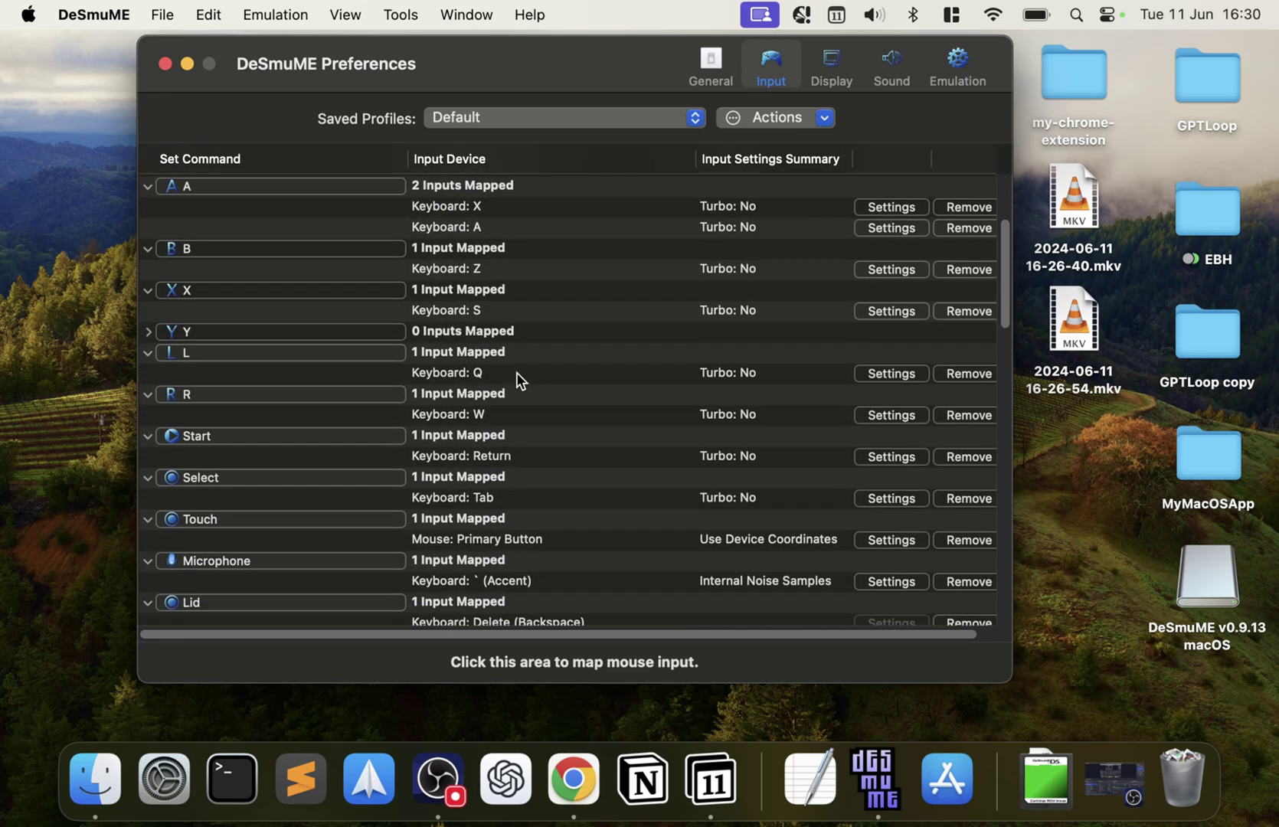
{"action": "scroll", "coordinate": [519, 379], "scroll_direction": "up", "scroll_amount": 2}
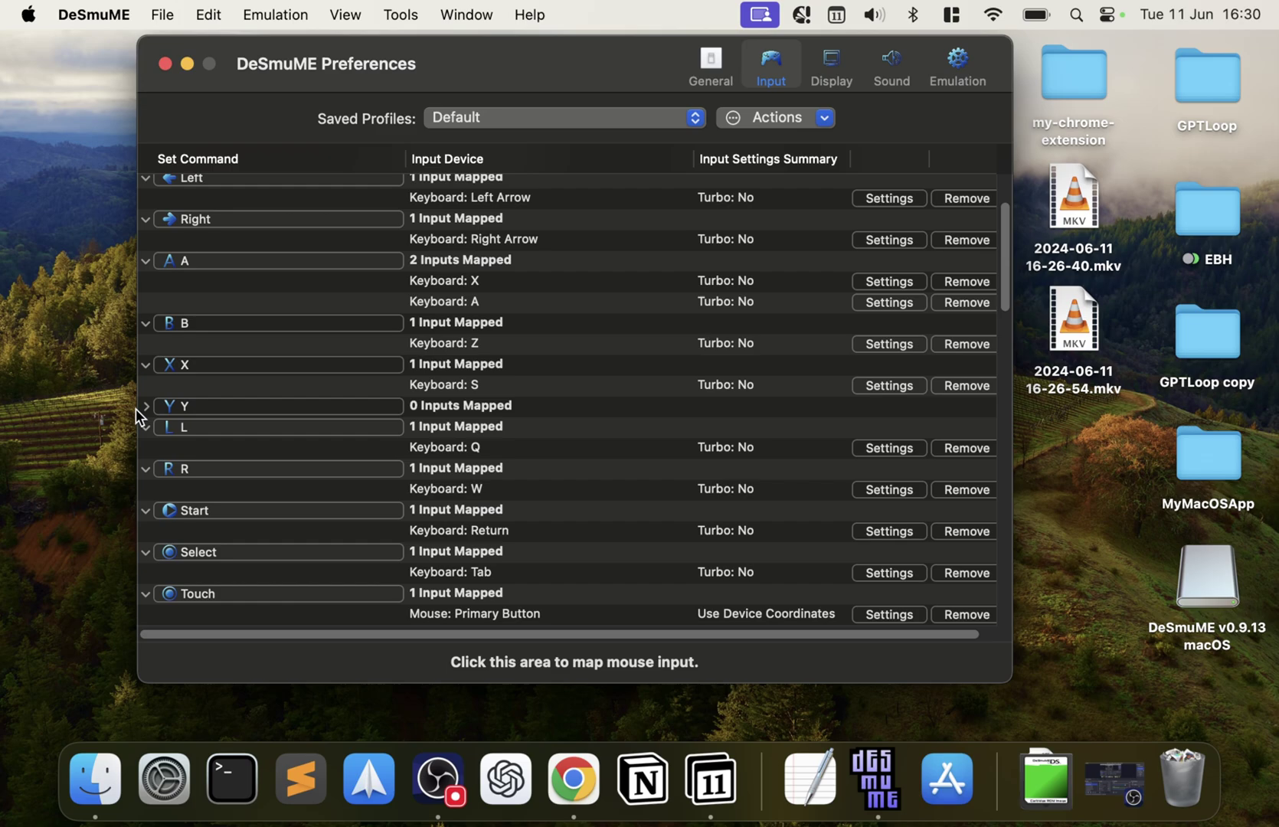
{"action": "left_click", "coordinate": [344, 411]}
{"action": "key", "text": "a"}
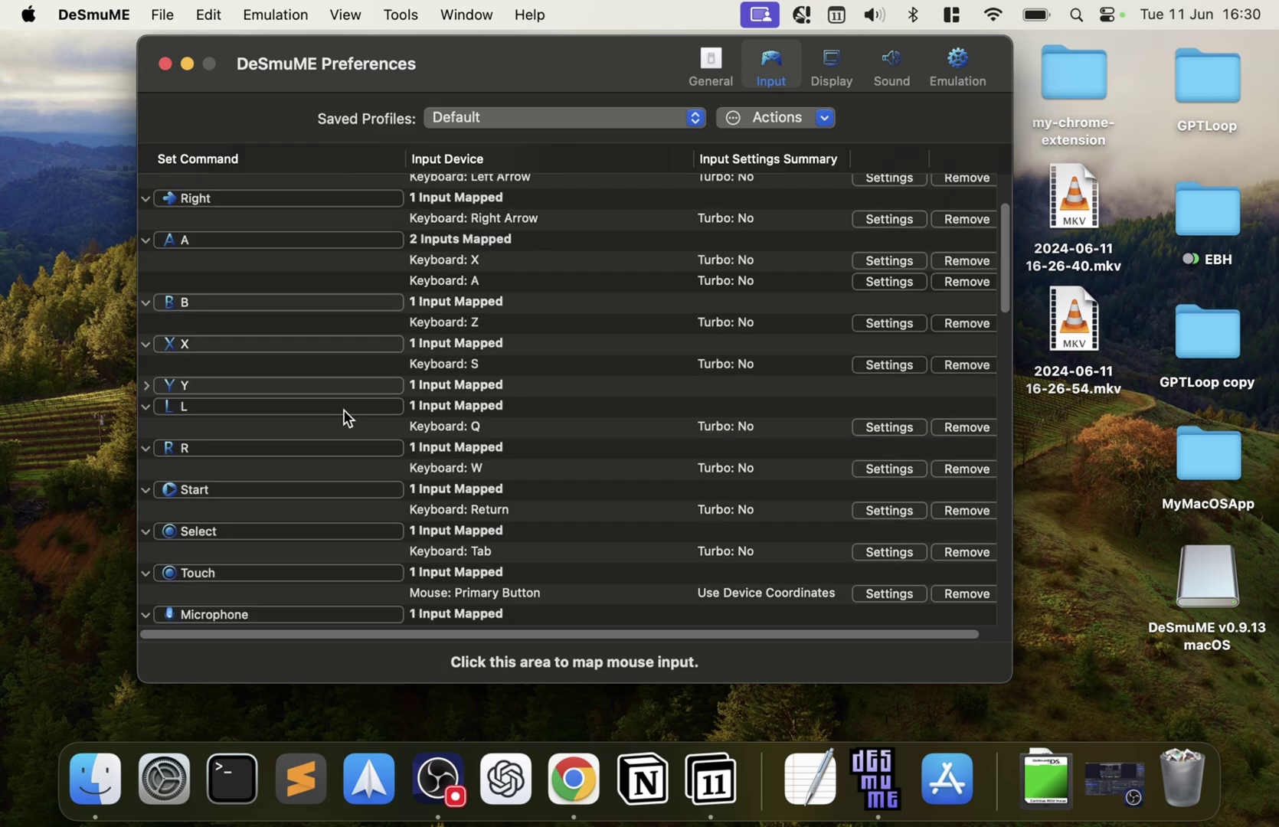
{"action": "left_click", "coordinate": [147, 385]}
{"action": "scroll", "coordinate": [240, 279], "scroll_direction": "up", "scroll_amount": 5}
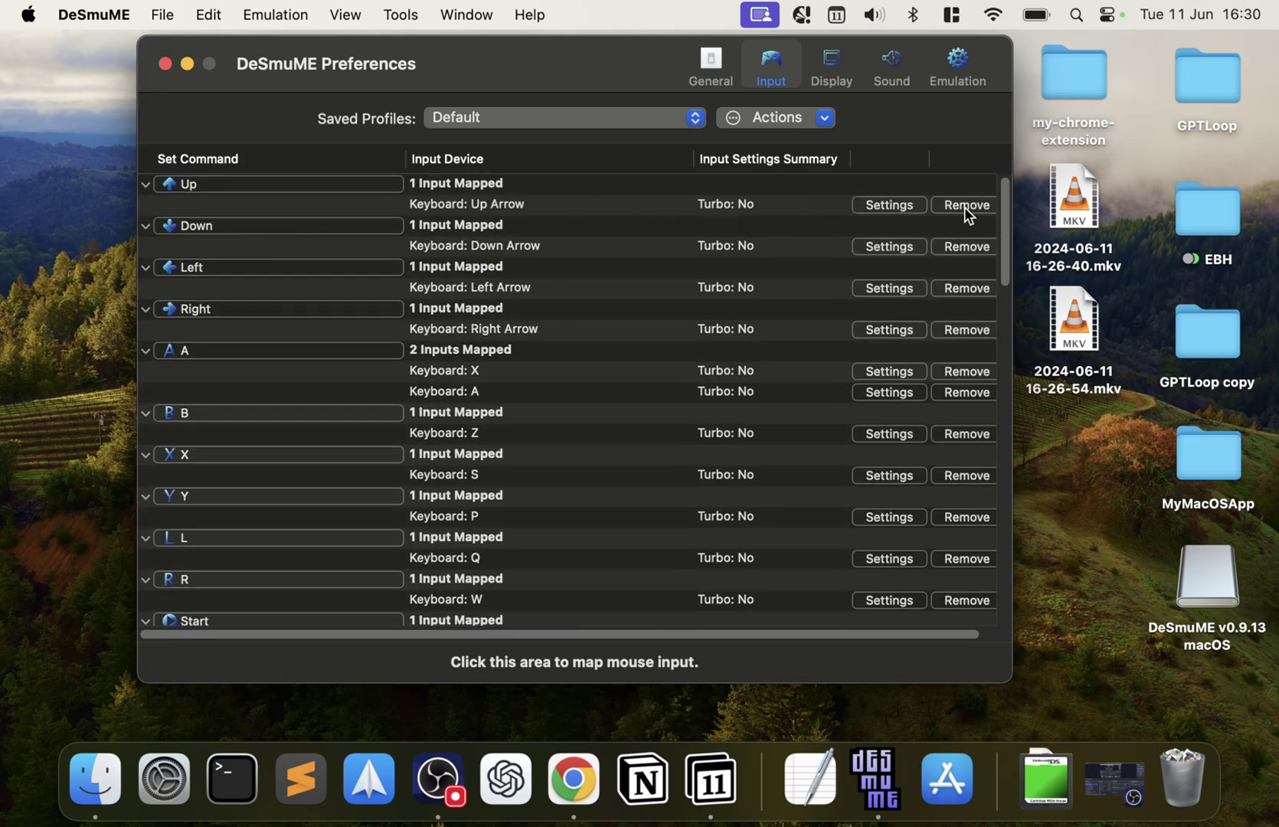
Step: Examine the turbo settings and premade turbo patterns for the Up Arrow mapping, and cancel the dialog
{"action": "left_click", "coordinate": [905, 207]}
{"action": "left_click", "coordinate": [643, 321]}
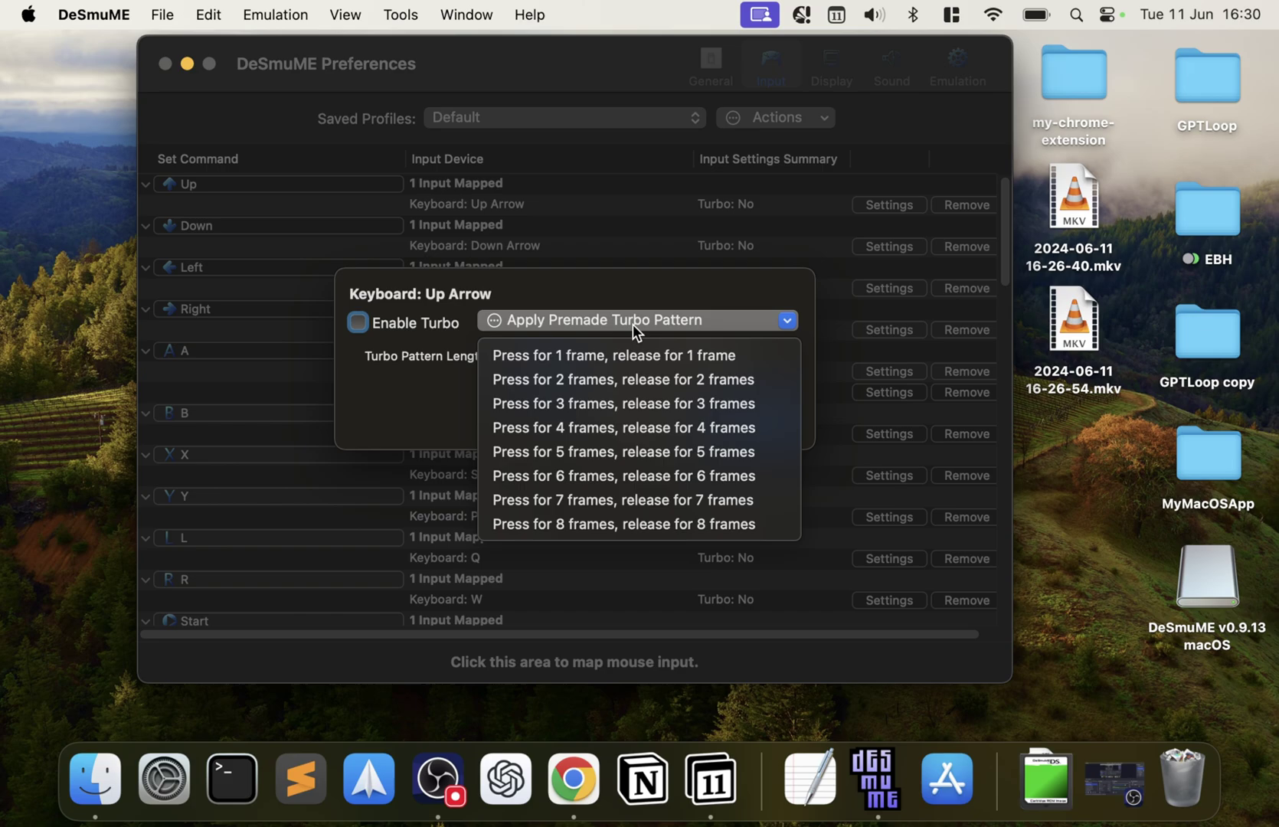
{"action": "left_click", "coordinate": [404, 406]}
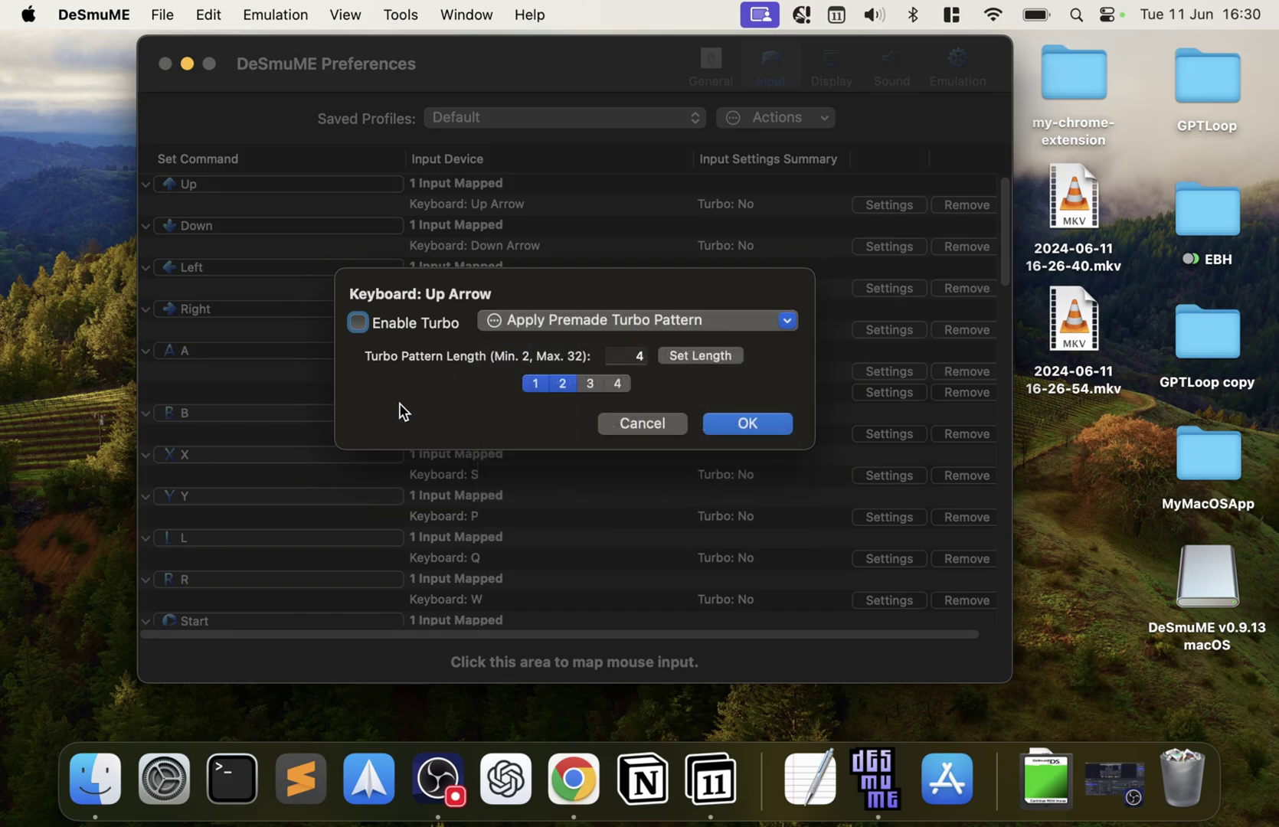
{"action": "left_click", "coordinate": [633, 417]}
Step: Look through the remaining input commands, including the piano, save state, display rotation and speed mappings
{"action": "scroll", "coordinate": [632, 417], "scroll_direction": "down", "scroll_amount": 10}
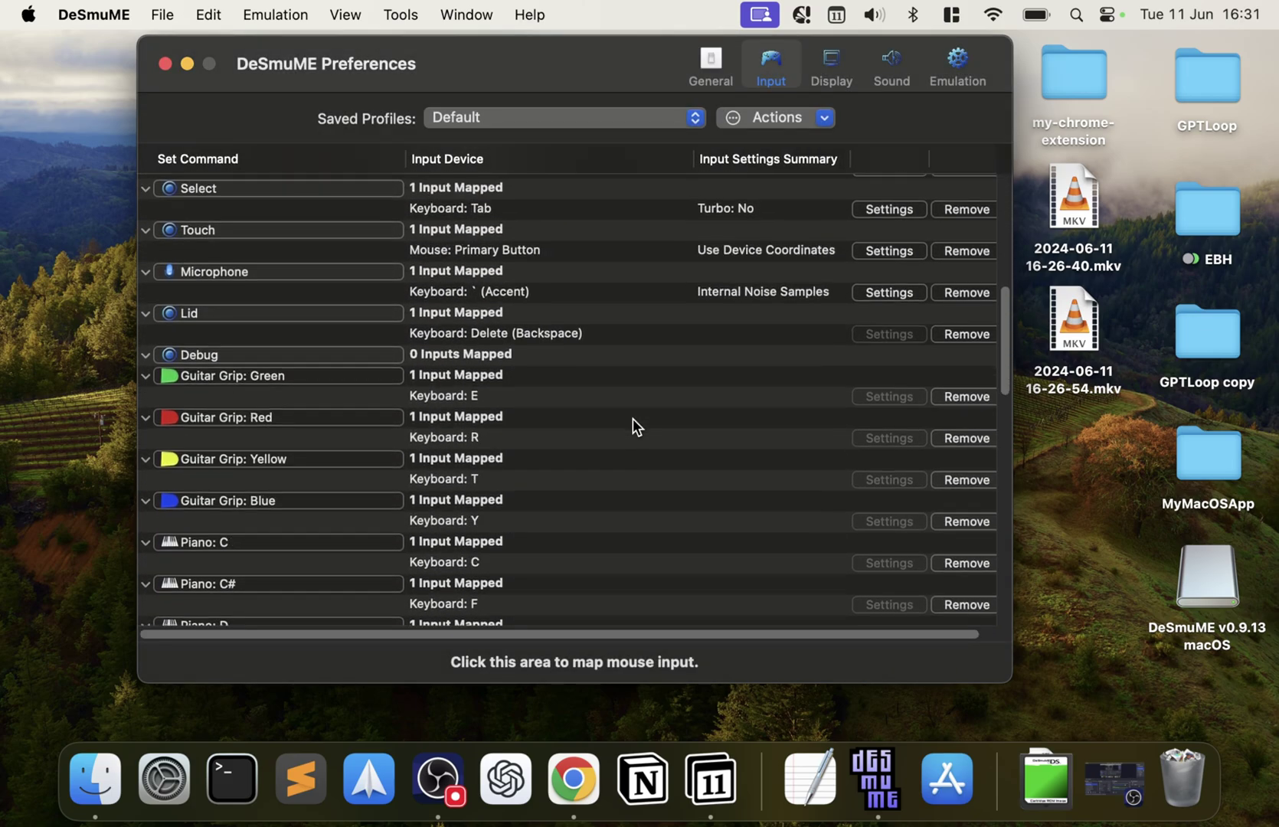
{"action": "scroll", "coordinate": [633, 418], "scroll_direction": "down", "scroll_amount": 15}
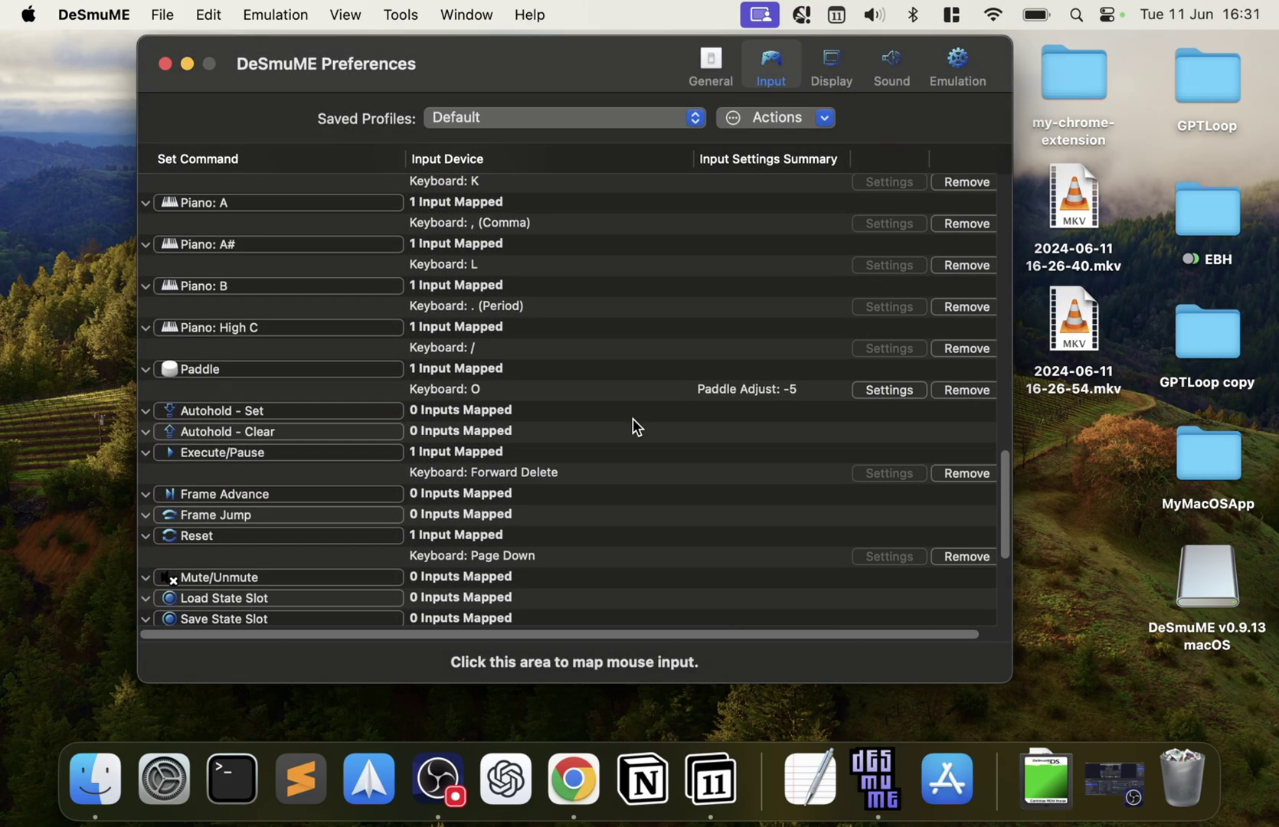
{"action": "scroll", "coordinate": [633, 418], "scroll_direction": "down", "scroll_amount": 8}
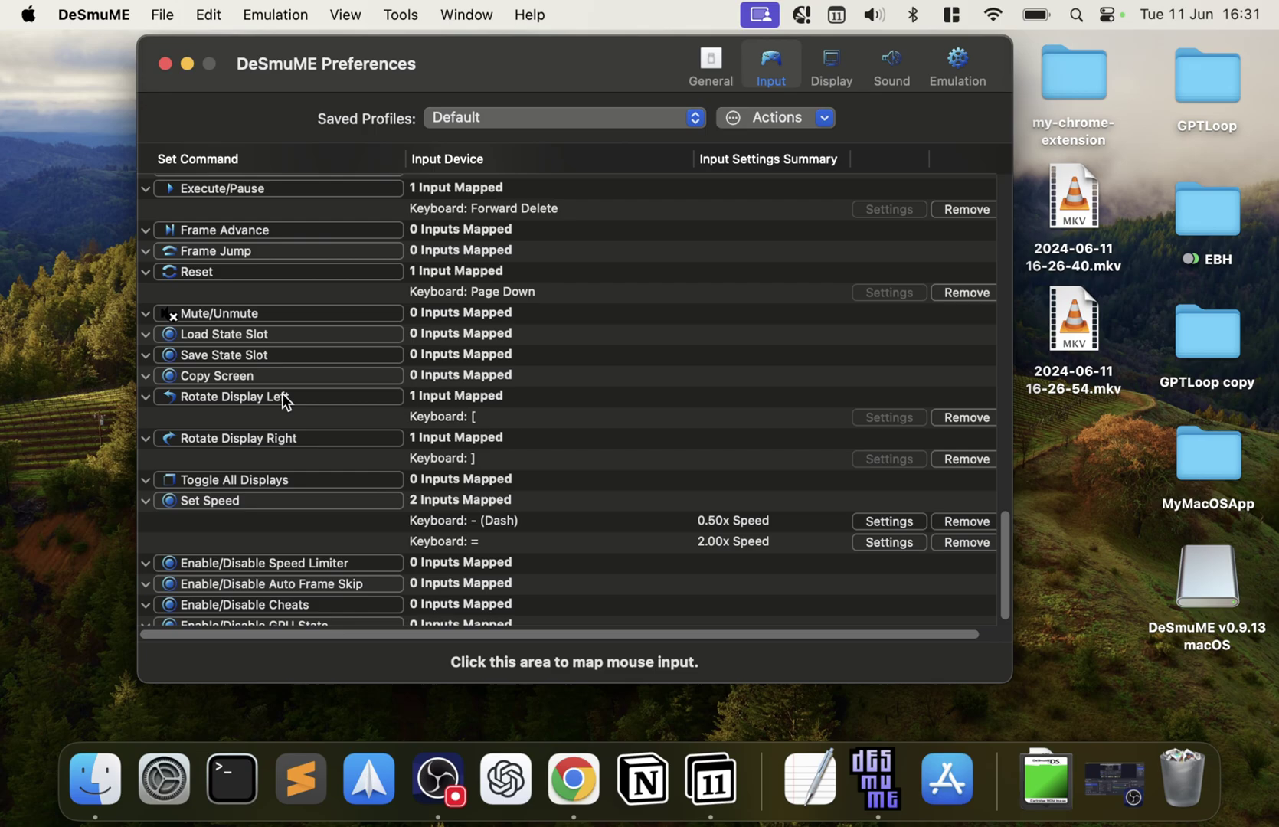
{"action": "scroll", "coordinate": [282, 398], "scroll_direction": "down", "scroll_amount": 1}
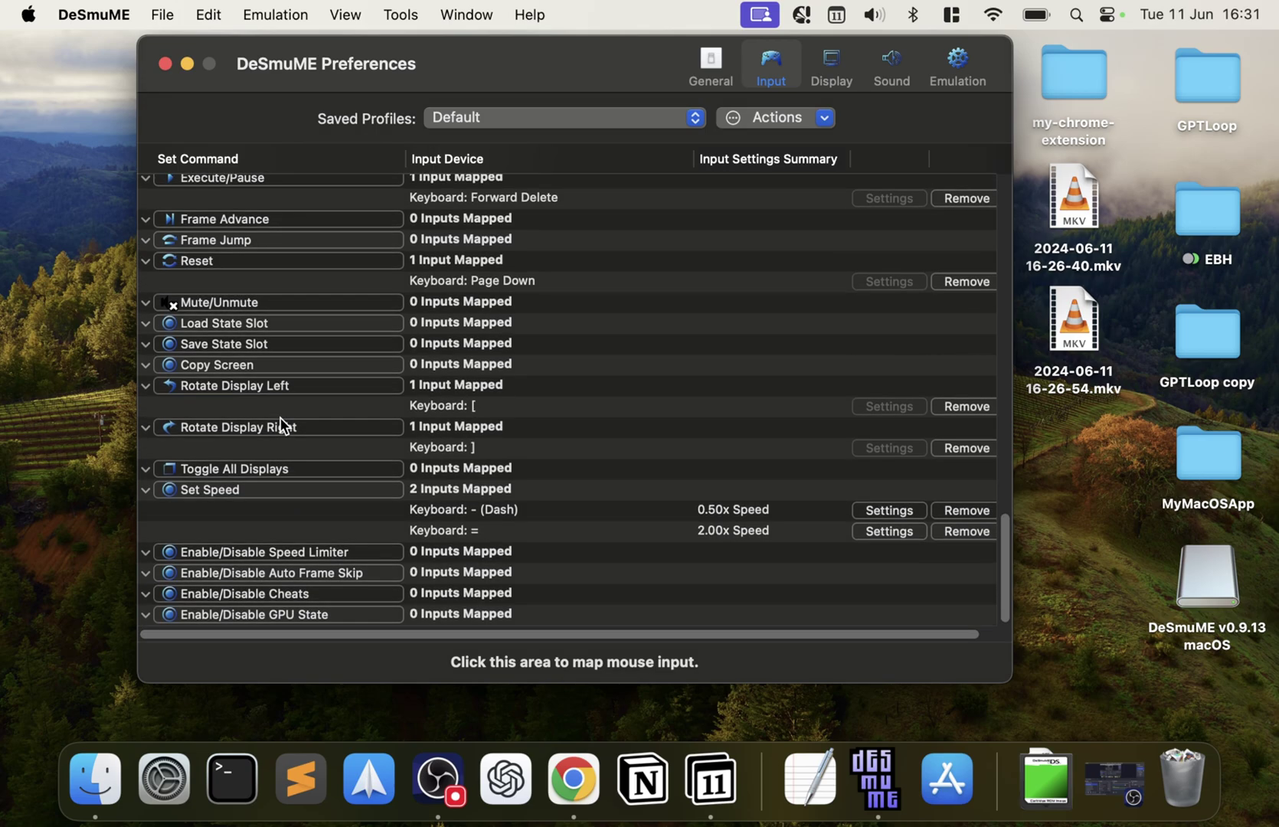
{"action": "scroll", "coordinate": [280, 417], "scroll_direction": "up", "scroll_amount": 20}
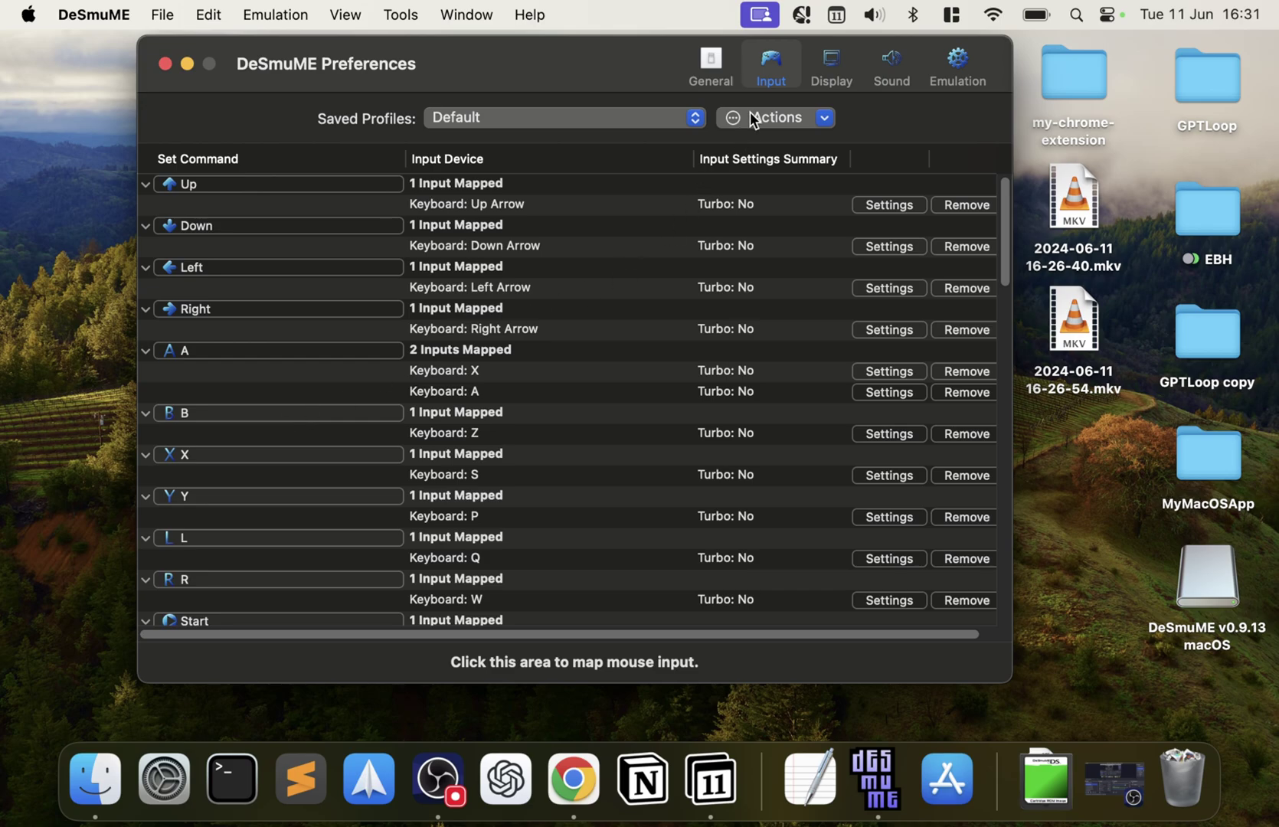
Step: Check the saved profile options in the Input preferences and open the Display preferences
{"action": "left_click", "coordinate": [833, 48]}
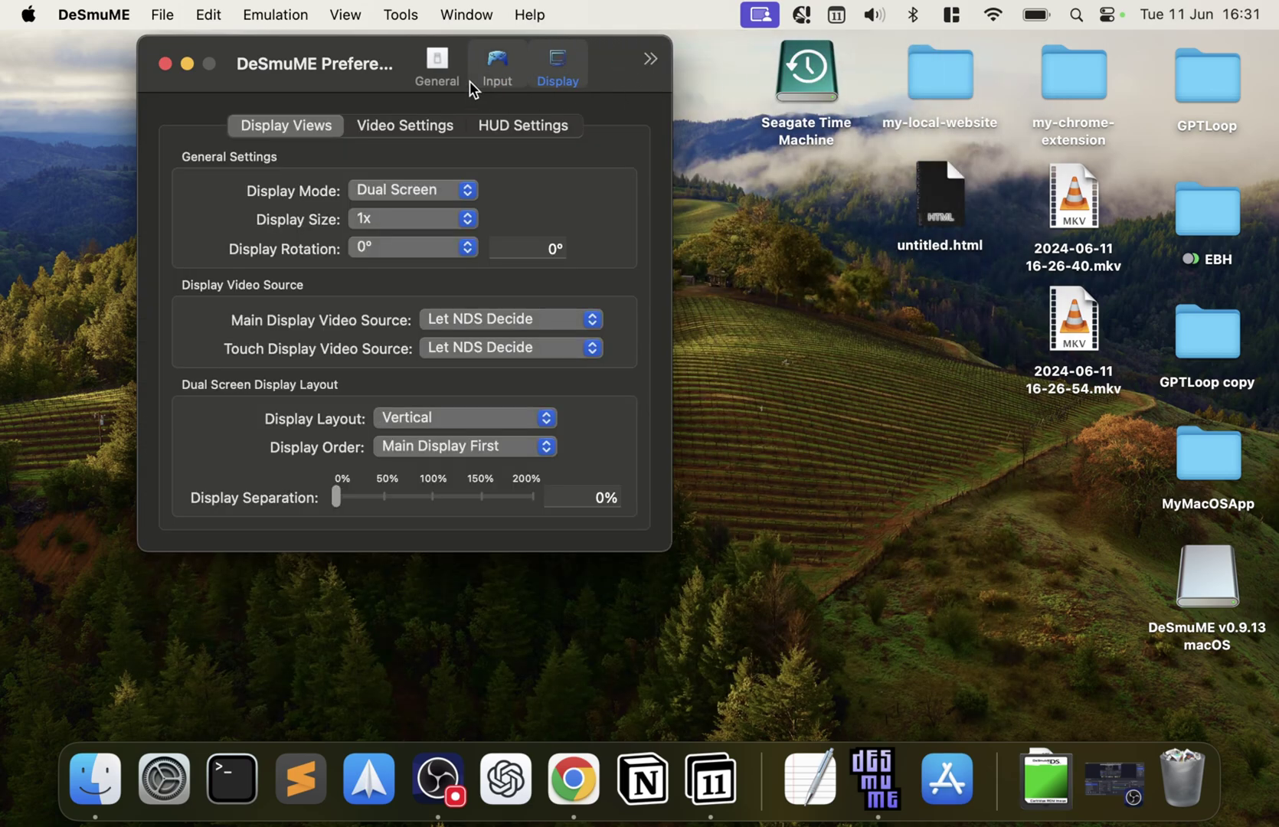
{"action": "left_click", "coordinate": [471, 80]}
{"action": "left_click", "coordinate": [580, 118]}
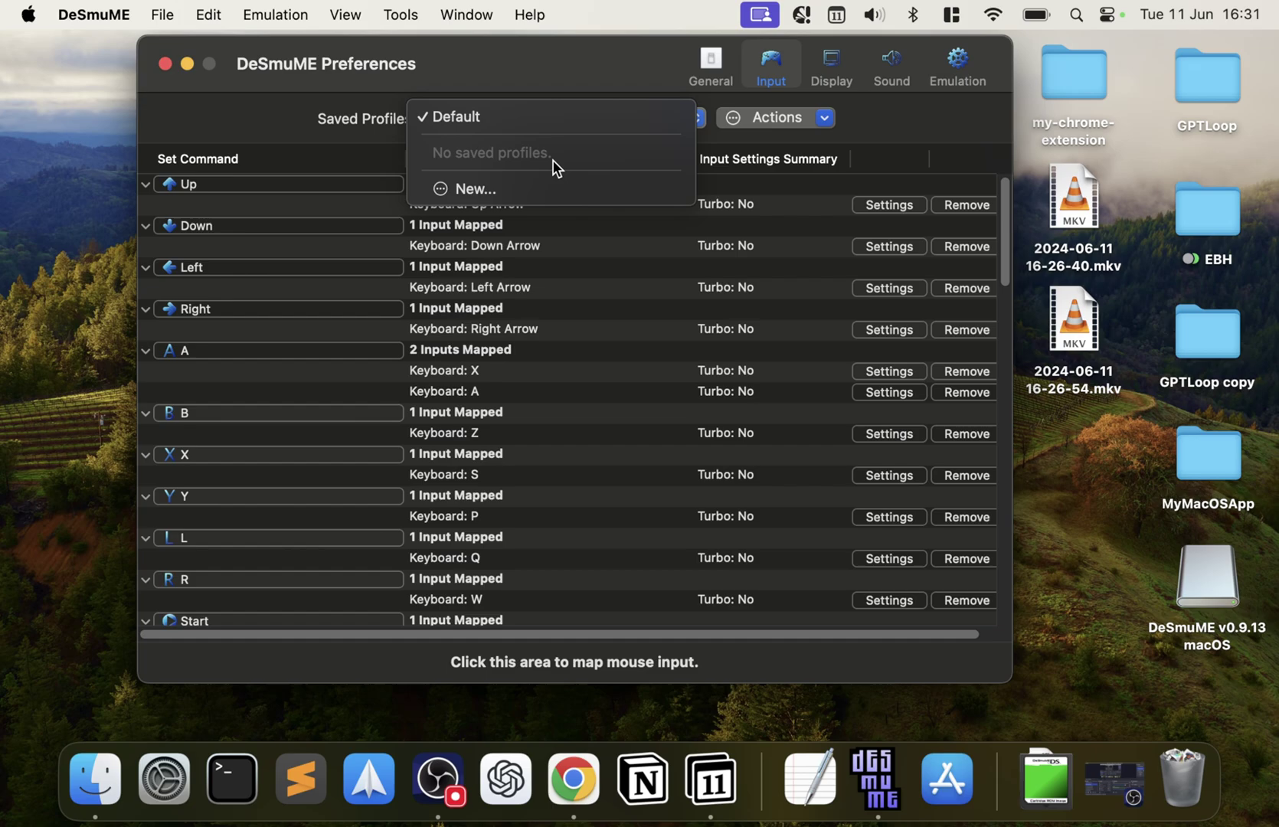
{"action": "left_click", "coordinate": [330, 121]}
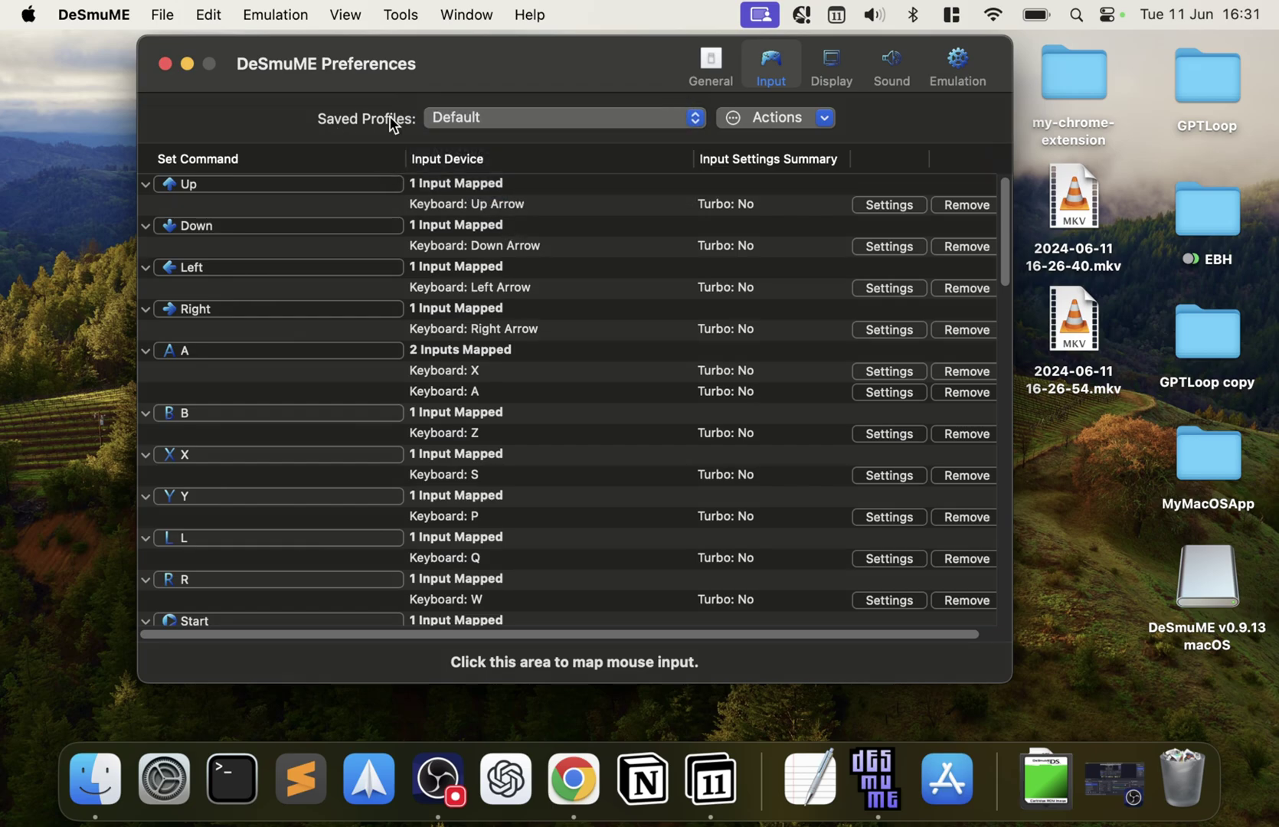
{"action": "left_click", "coordinate": [842, 75]}
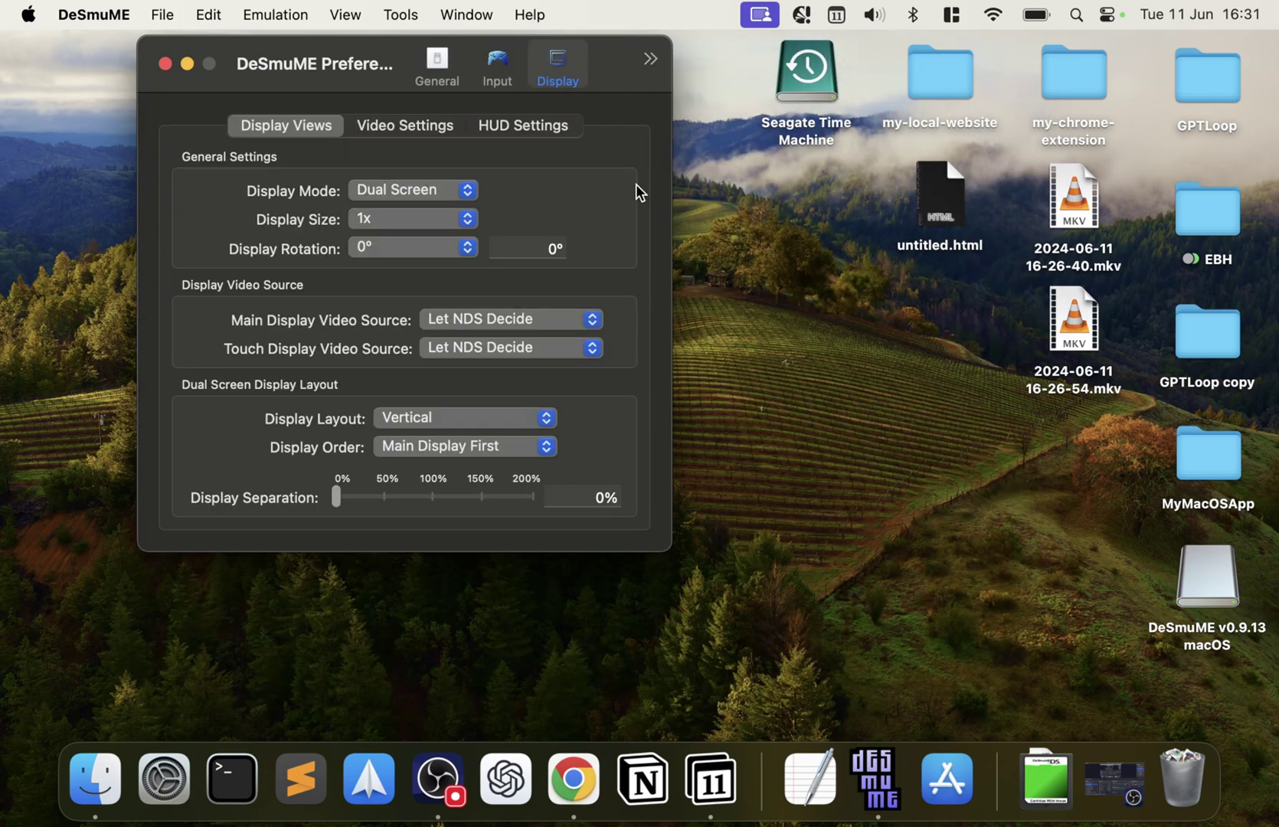
Step: Check the available display mode and display size options in the general display settings
{"action": "left_click", "coordinate": [453, 193]}
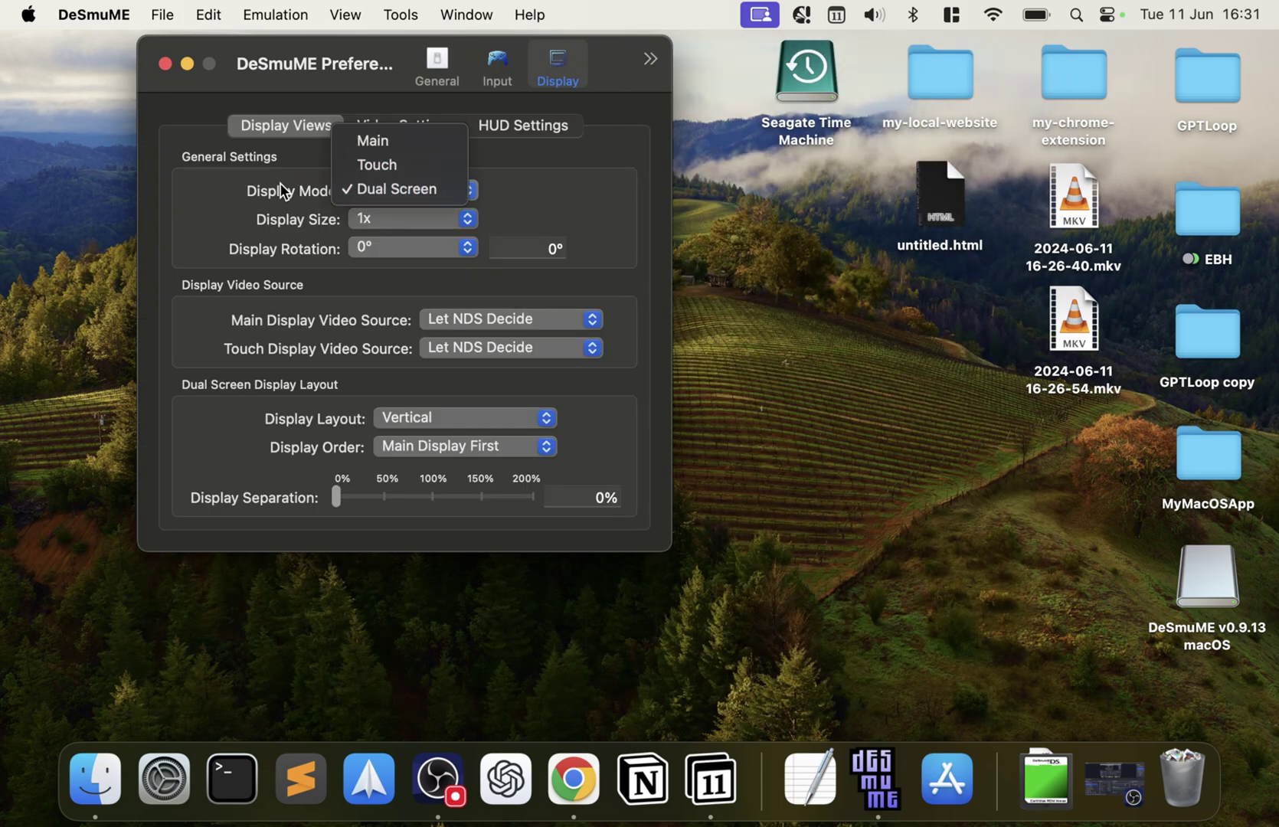
{"action": "left_click", "coordinate": [299, 208]}
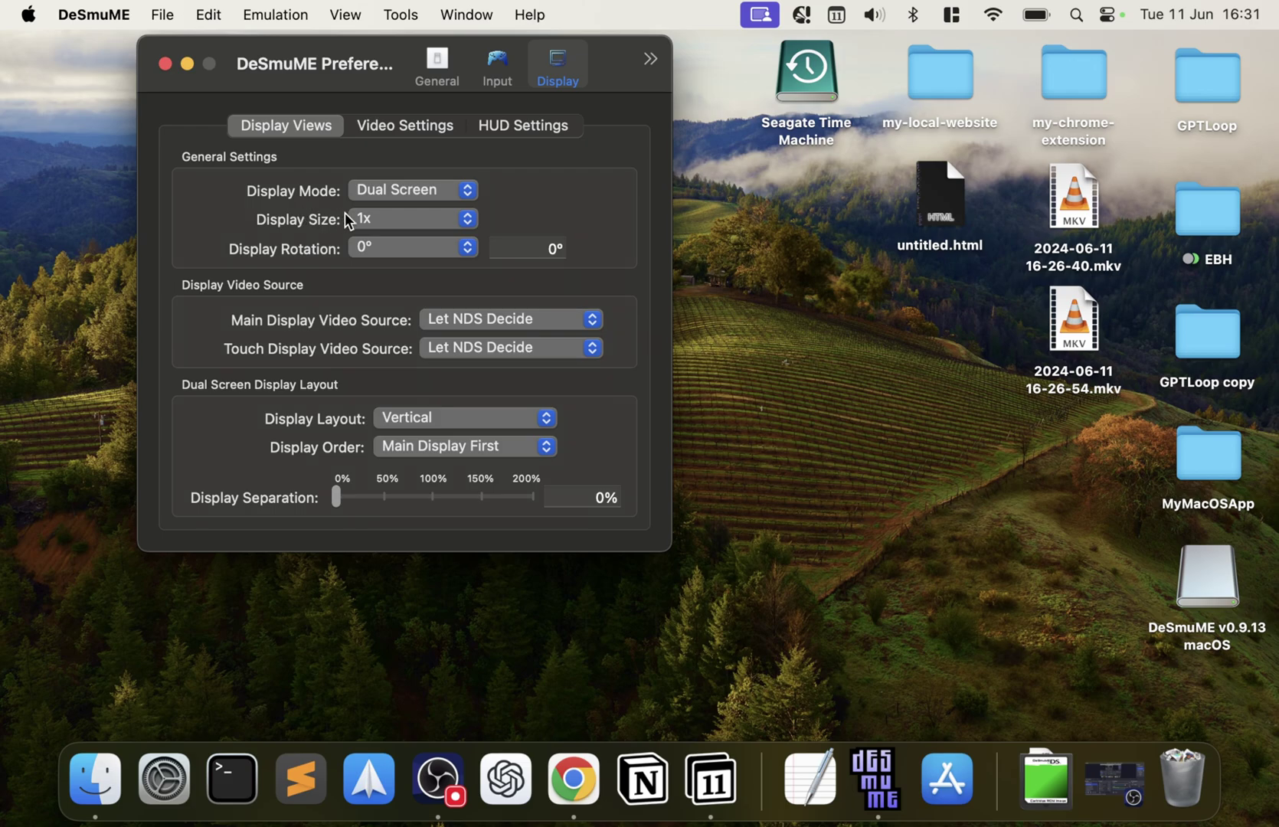
{"action": "left_click", "coordinate": [354, 218]}
{"action": "left_click", "coordinate": [264, 197]}
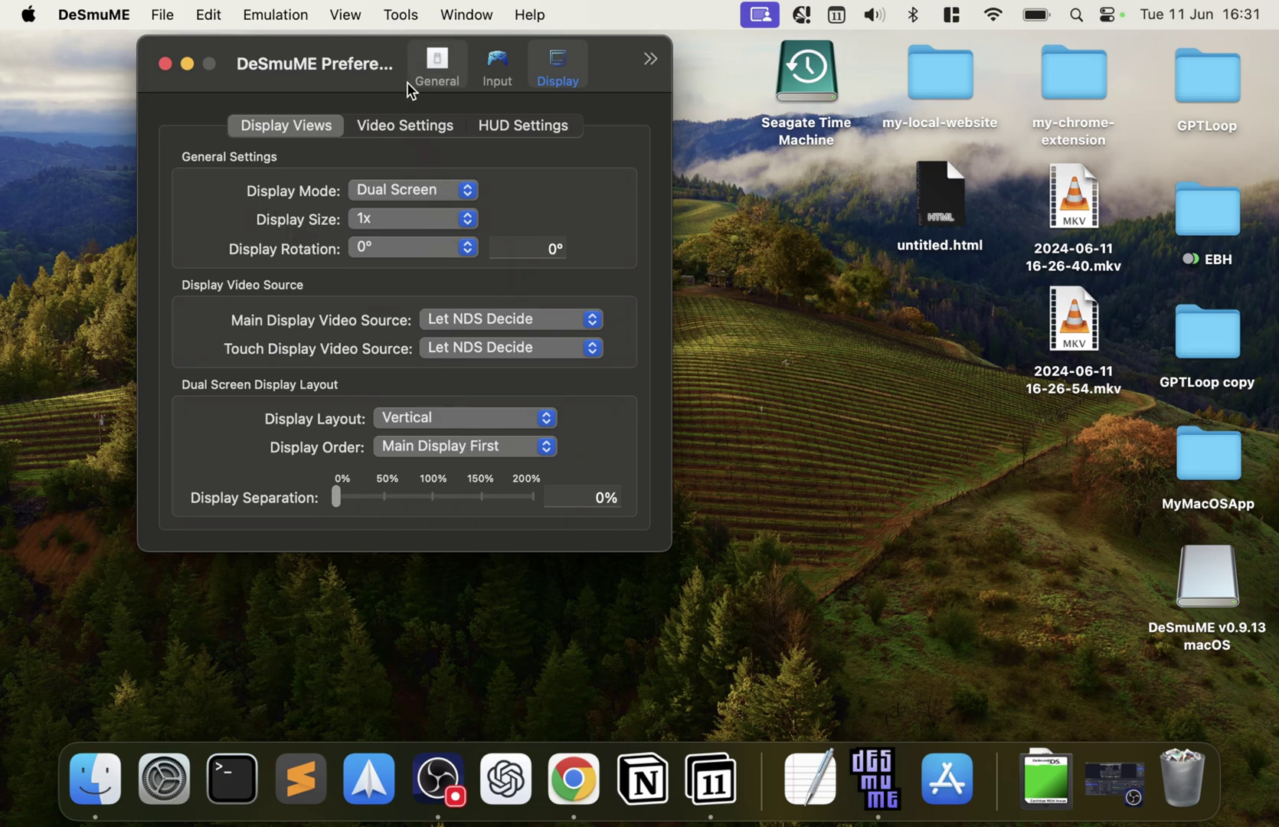
Step: Try the Lanczos3 and Nearest Neighbor output filters in the video settings, and restore the filter to Bilinear
{"action": "left_click", "coordinate": [402, 122]}
{"action": "left_click", "coordinate": [432, 190]}
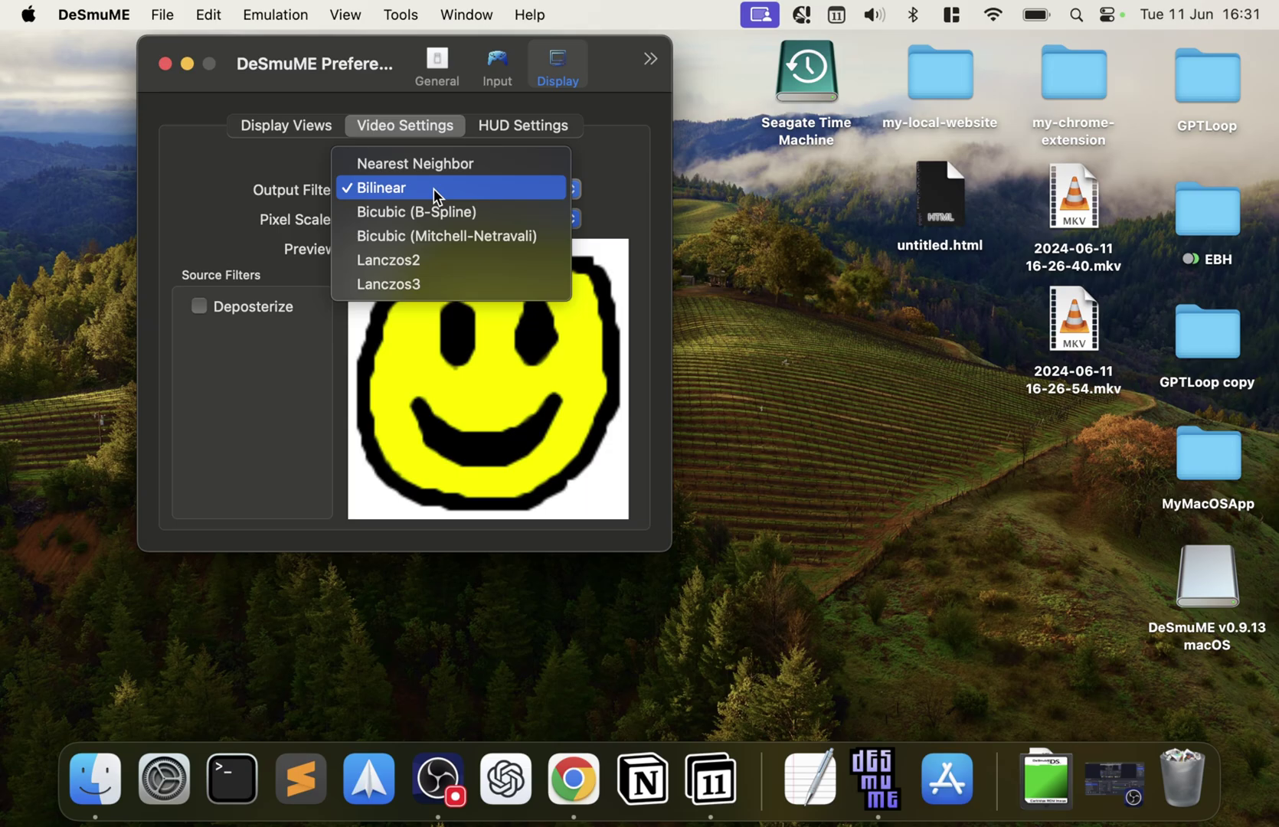
{"action": "left_click", "coordinate": [394, 288]}
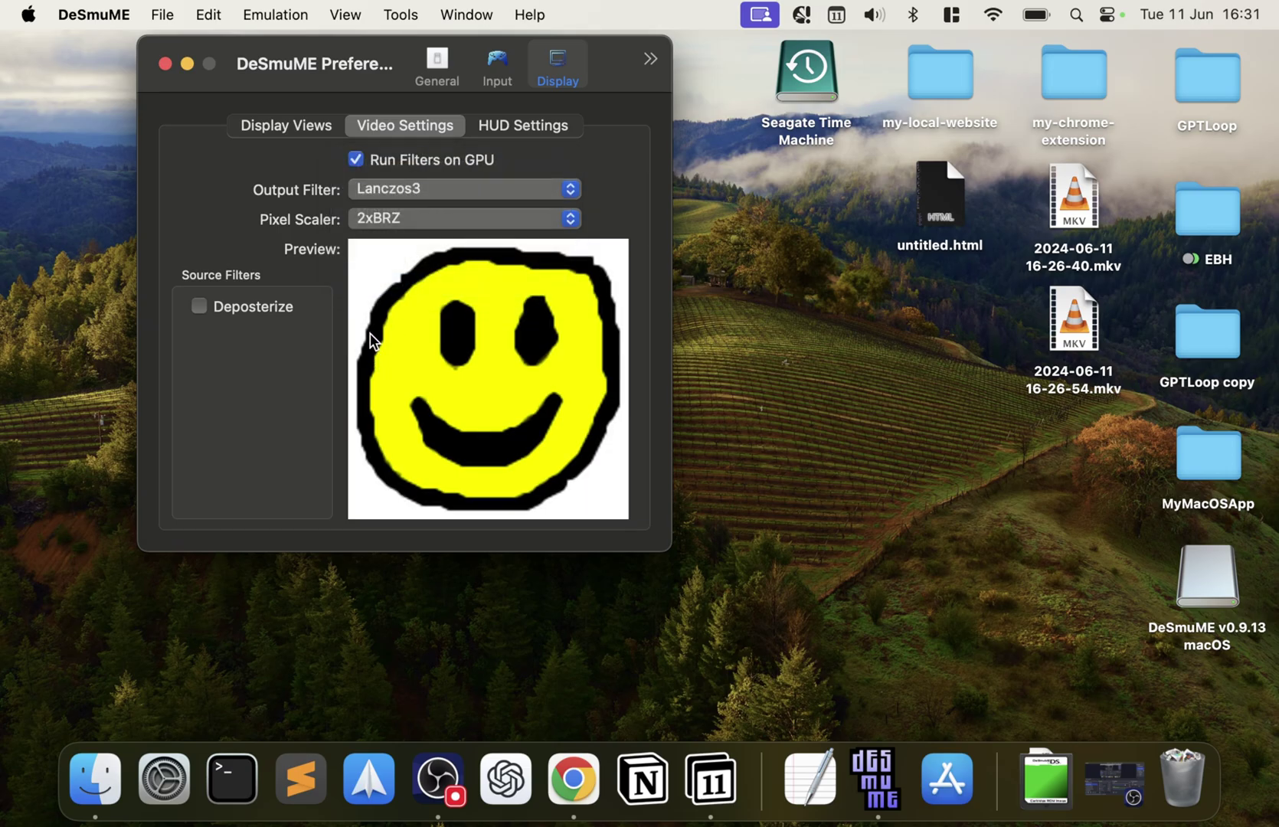
{"action": "left_click", "coordinate": [404, 197]}
{"action": "left_click", "coordinate": [399, 69]}
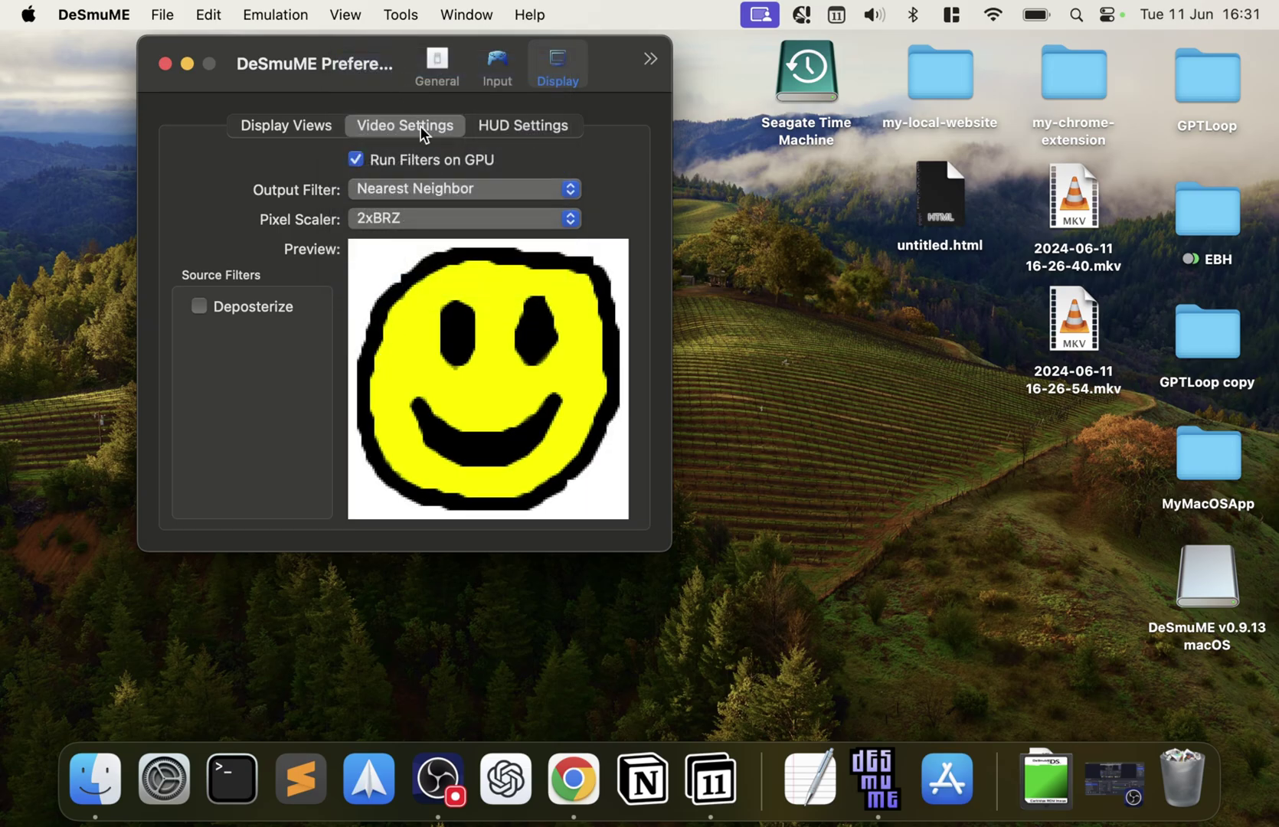
{"action": "left_click", "coordinate": [414, 196]}
{"action": "left_click", "coordinate": [392, 215]}
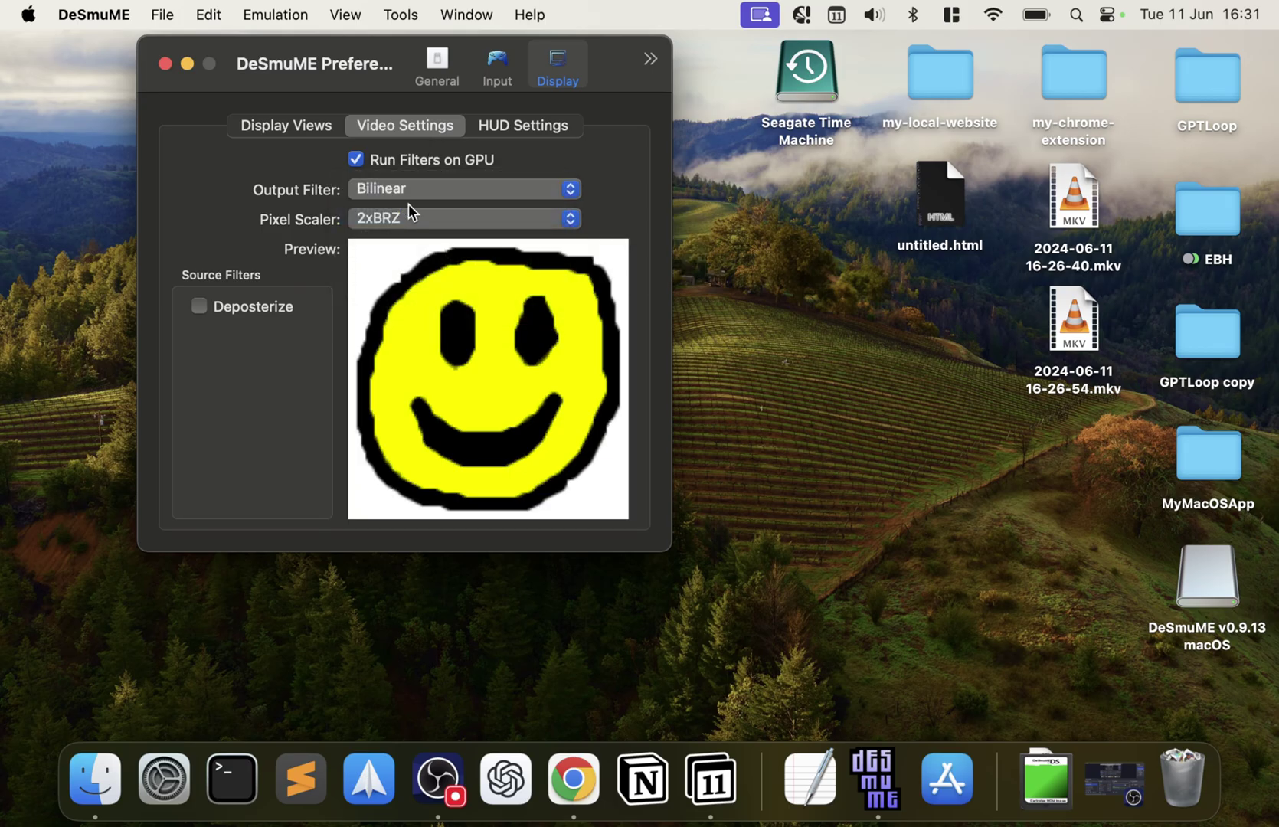
Step: Compare the None, 6xBRZ and Nearest 2x pixel scalers in the video preview, and restore the scaler to 2xBRZ
{"action": "left_click", "coordinate": [401, 218]}
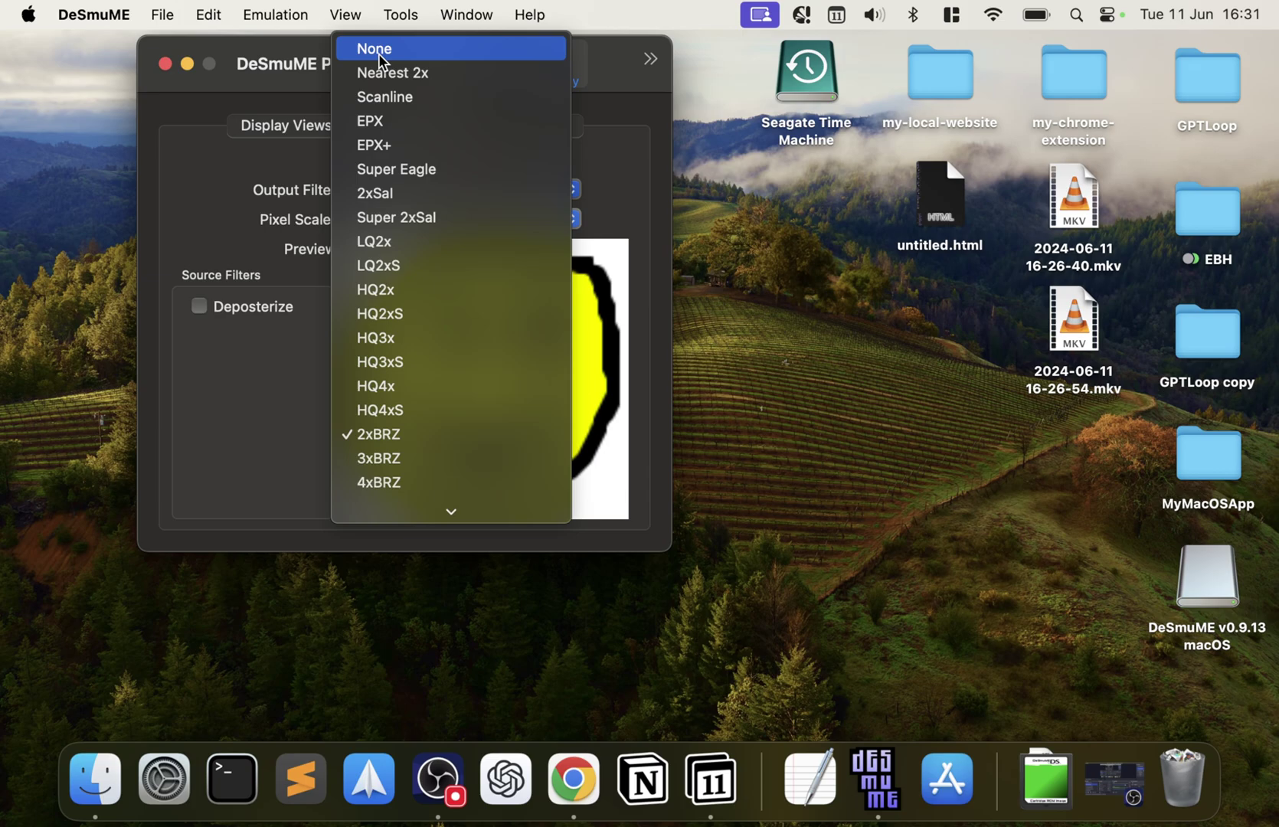
{"action": "left_click", "coordinate": [379, 49]}
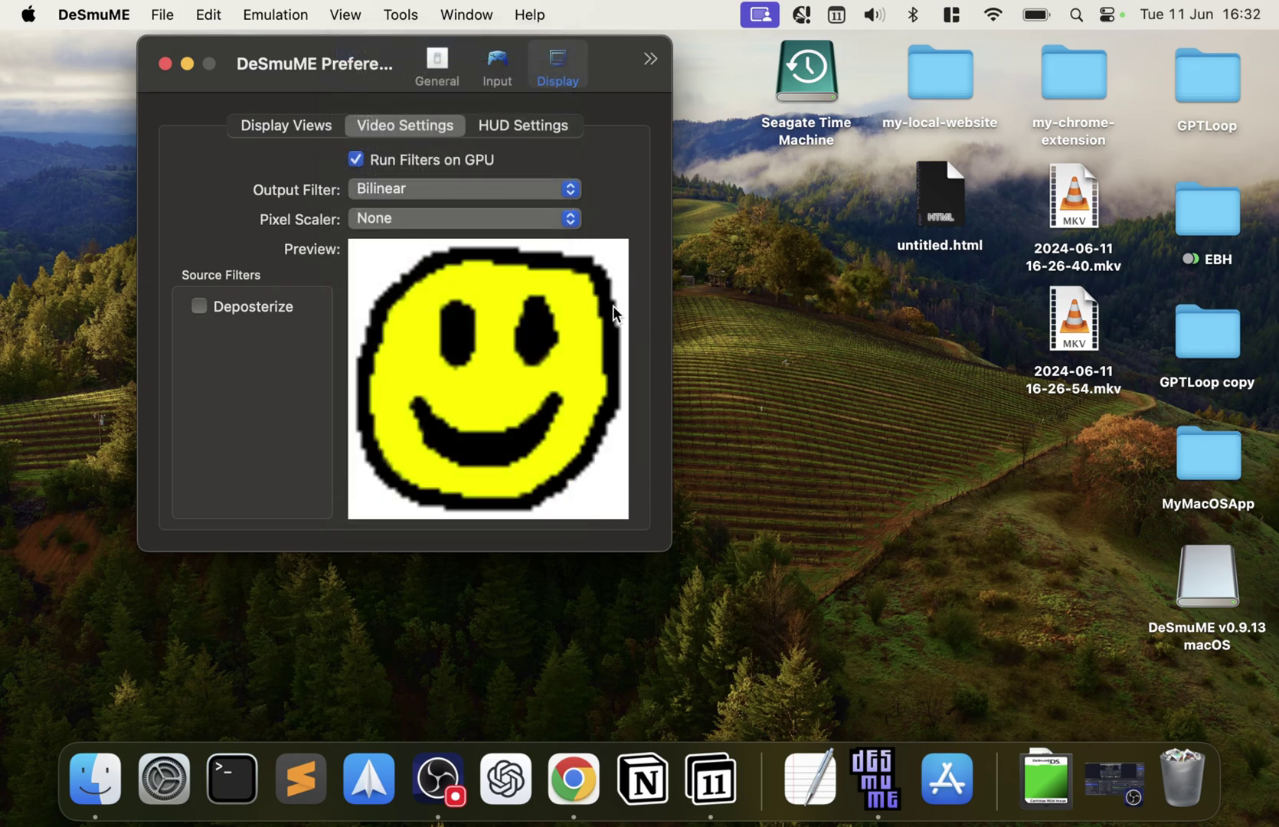
{"action": "left_click", "coordinate": [549, 217]}
{"action": "left_click", "coordinate": [387, 697]}
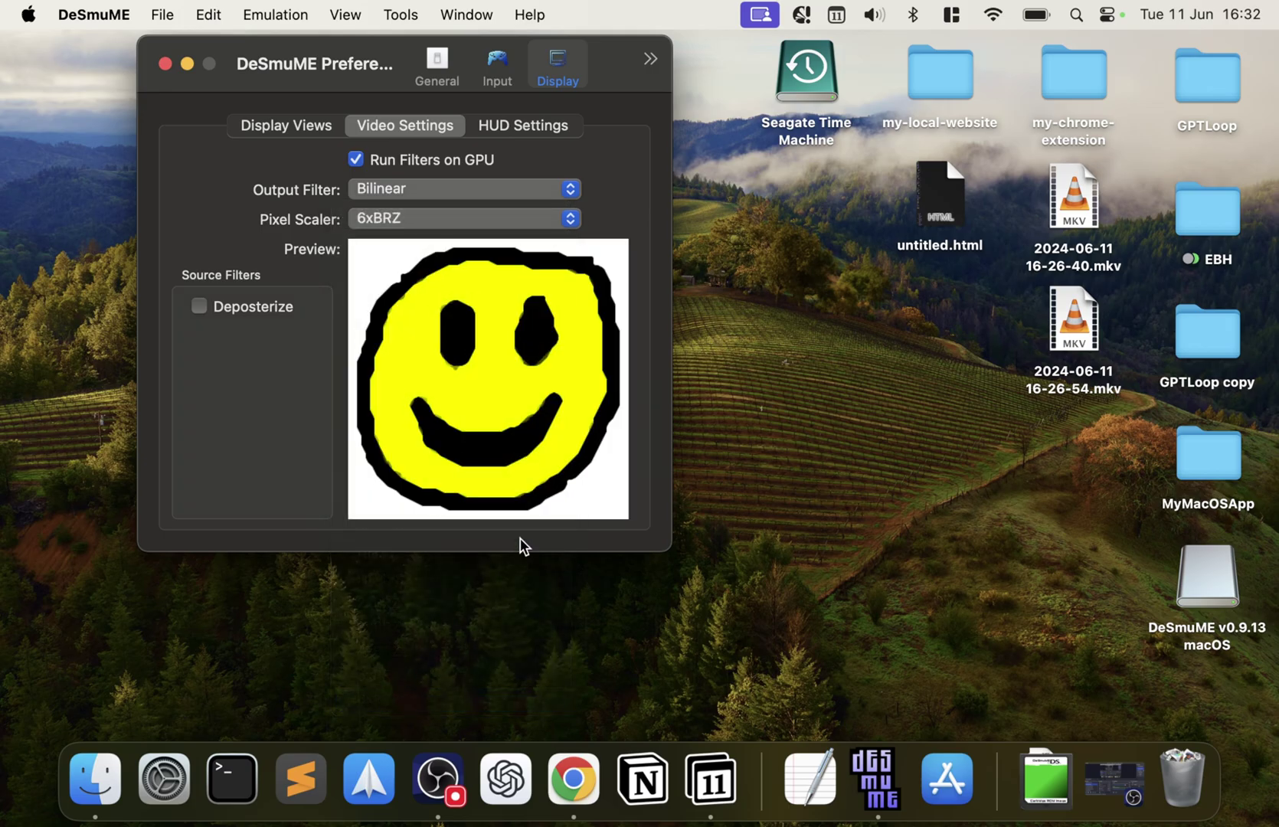
{"action": "left_click", "coordinate": [517, 217]}
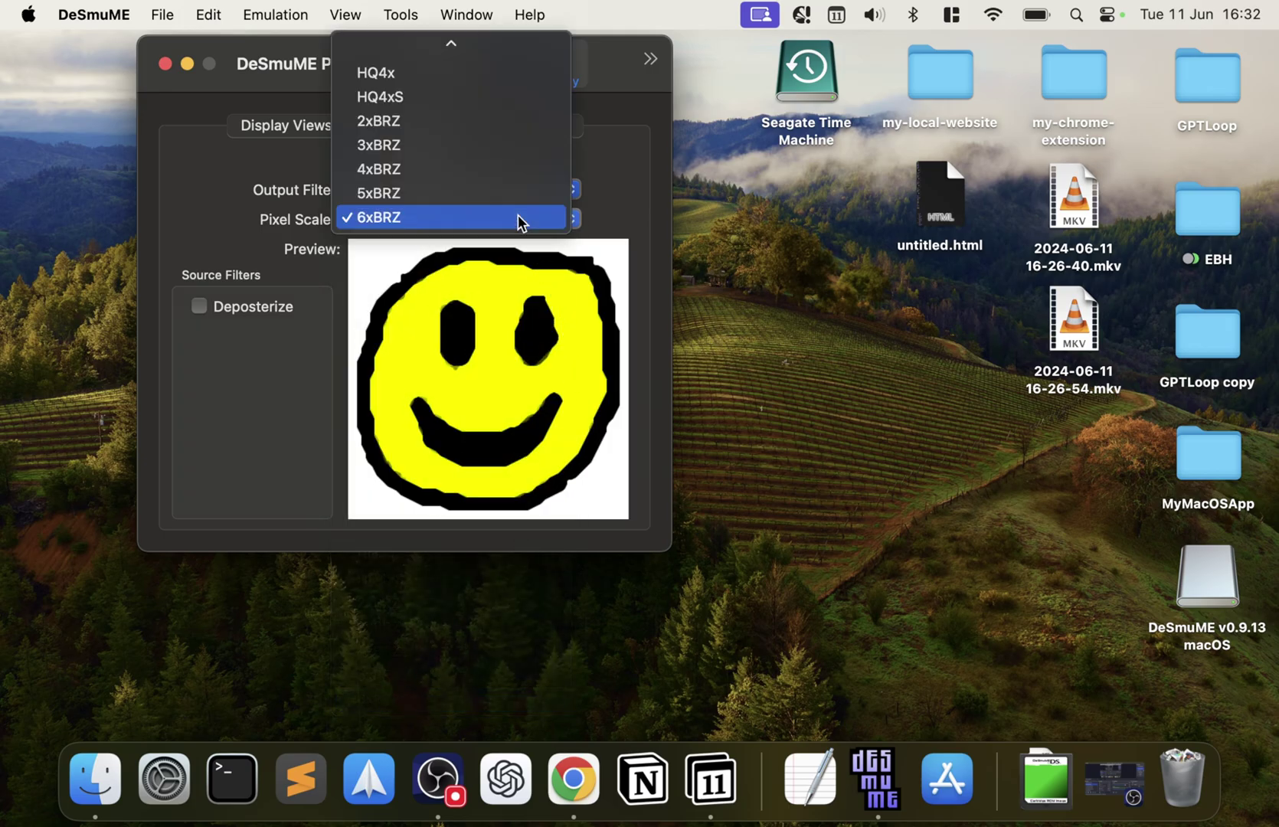
{"action": "scroll", "coordinate": [517, 219], "scroll_direction": "up", "scroll_amount": 5}
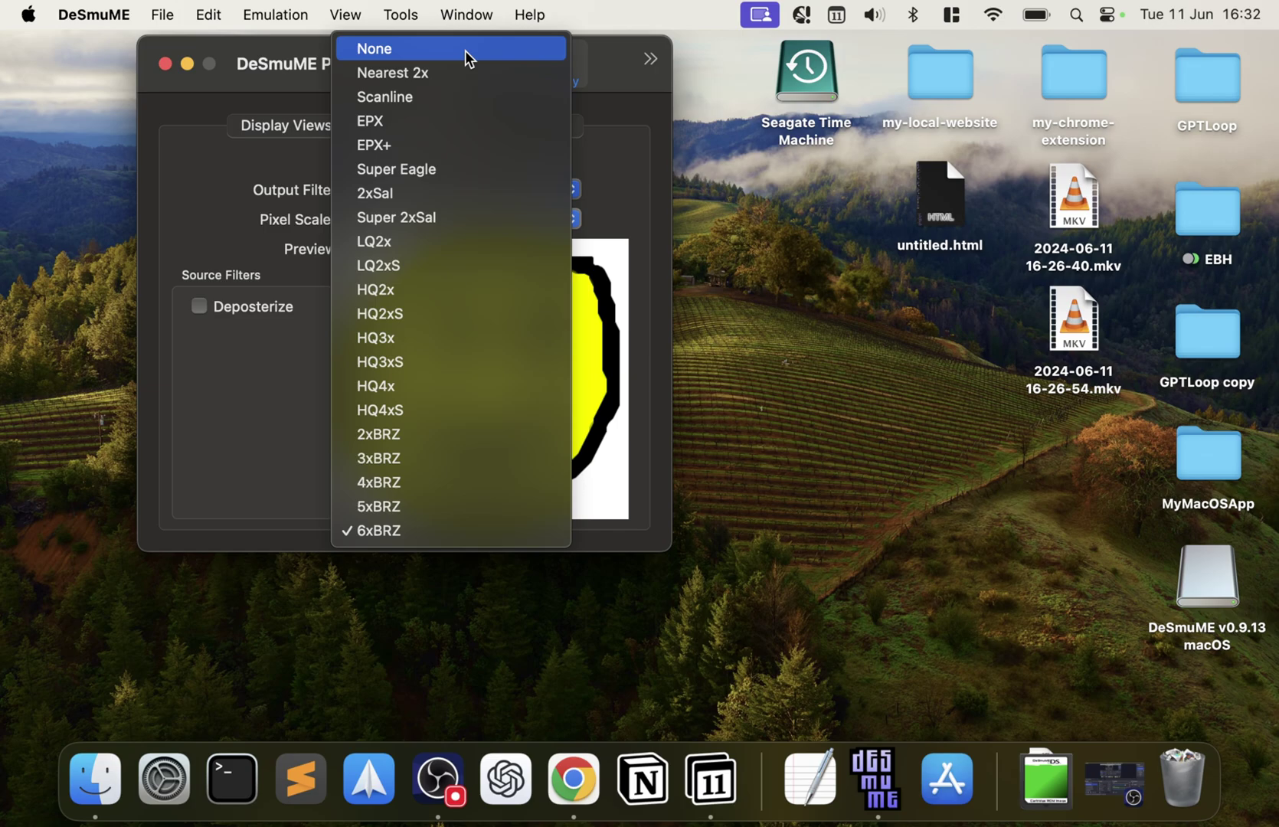
{"action": "left_click", "coordinate": [465, 49]}
{"action": "left_click", "coordinate": [508, 216]}
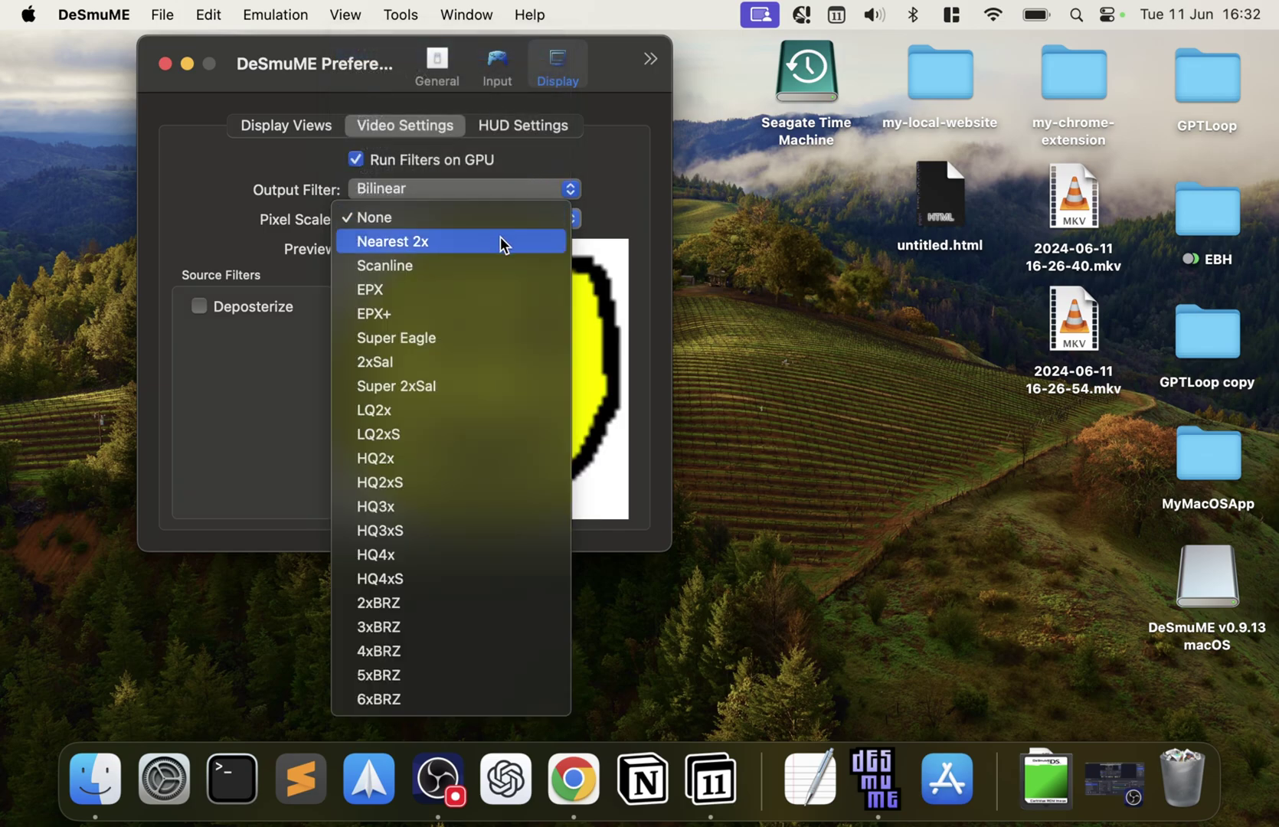
{"action": "left_click", "coordinate": [501, 237]}
{"action": "left_click", "coordinate": [508, 208]}
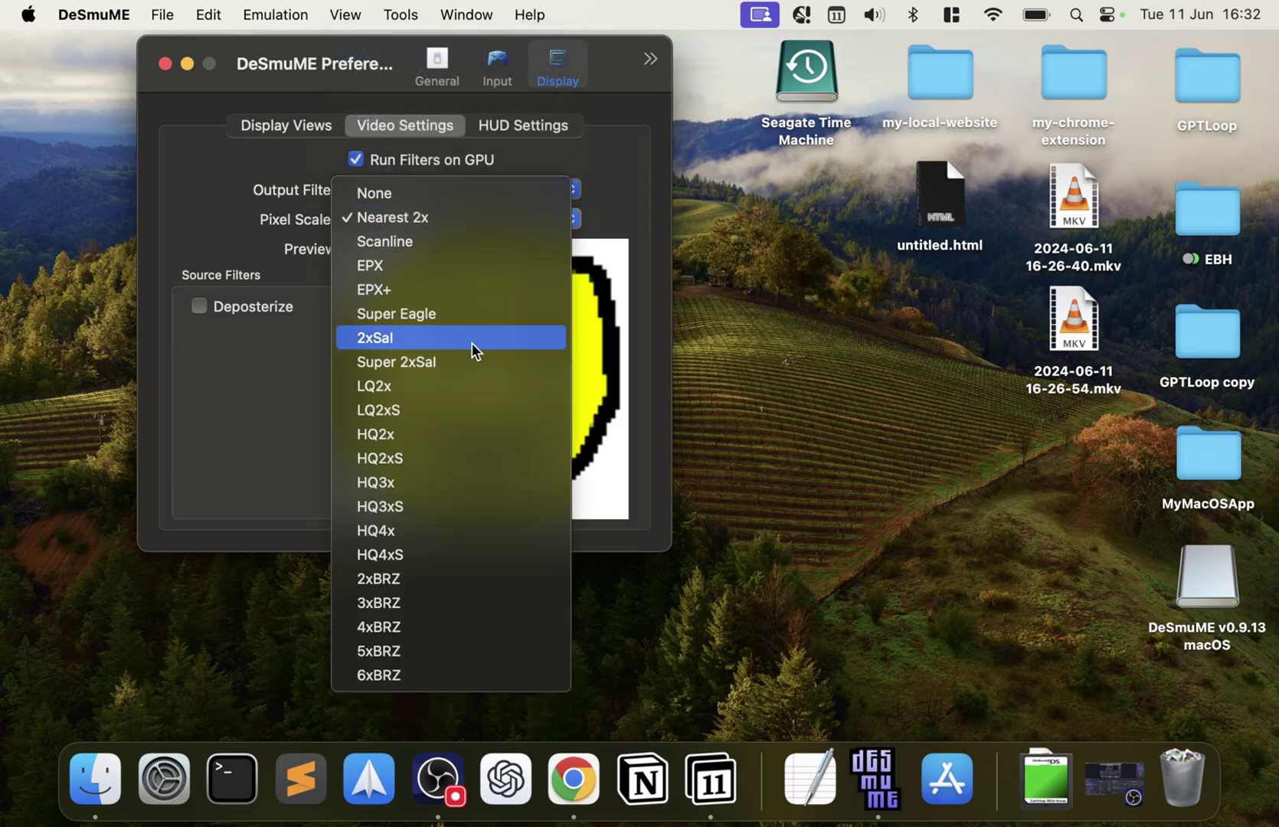
{"action": "left_click", "coordinate": [423, 580]}
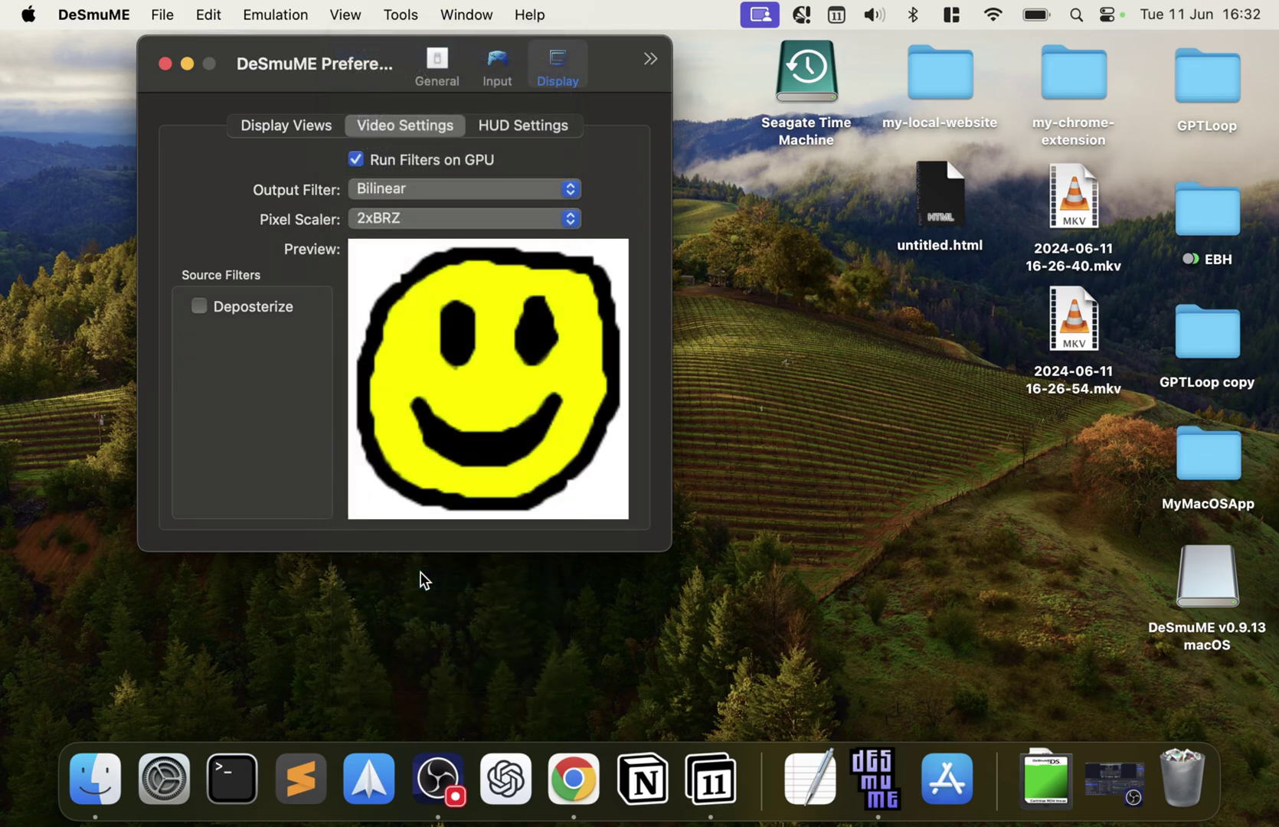
Step: Review the HUD settings, and examine the synchronization methods and audio output engines in the Sound preferences
{"action": "left_click", "coordinate": [513, 124]}
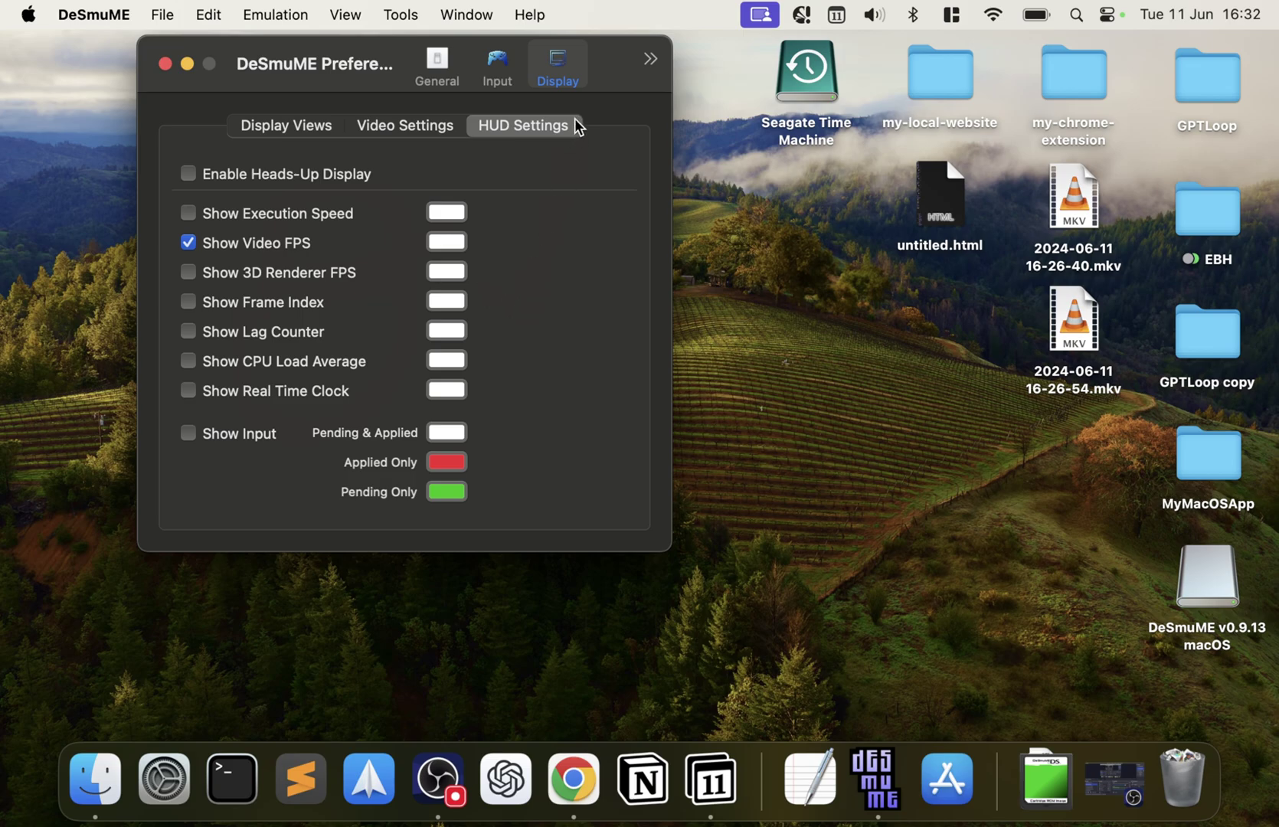
{"action": "left_click", "coordinate": [653, 61]}
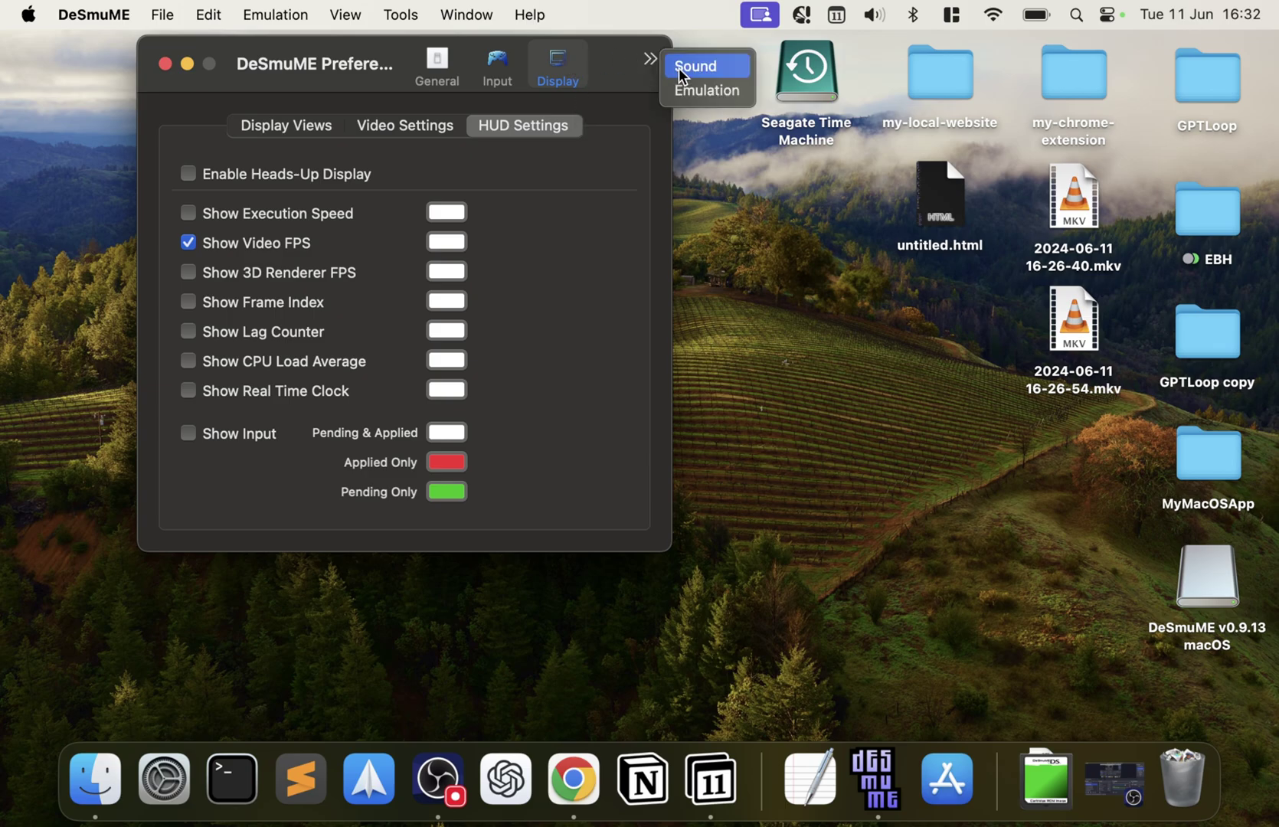
{"action": "left_click", "coordinate": [679, 67]}
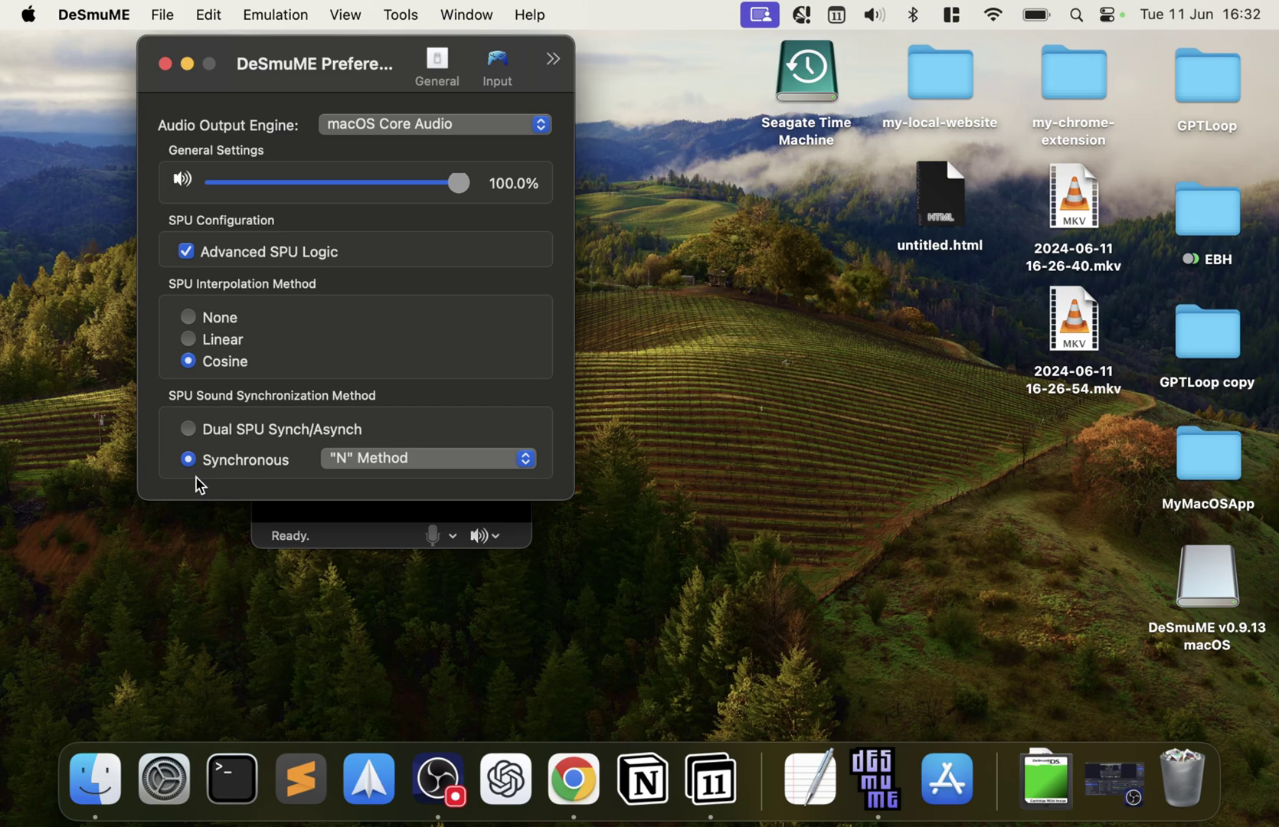
{"action": "left_click", "coordinate": [364, 458]}
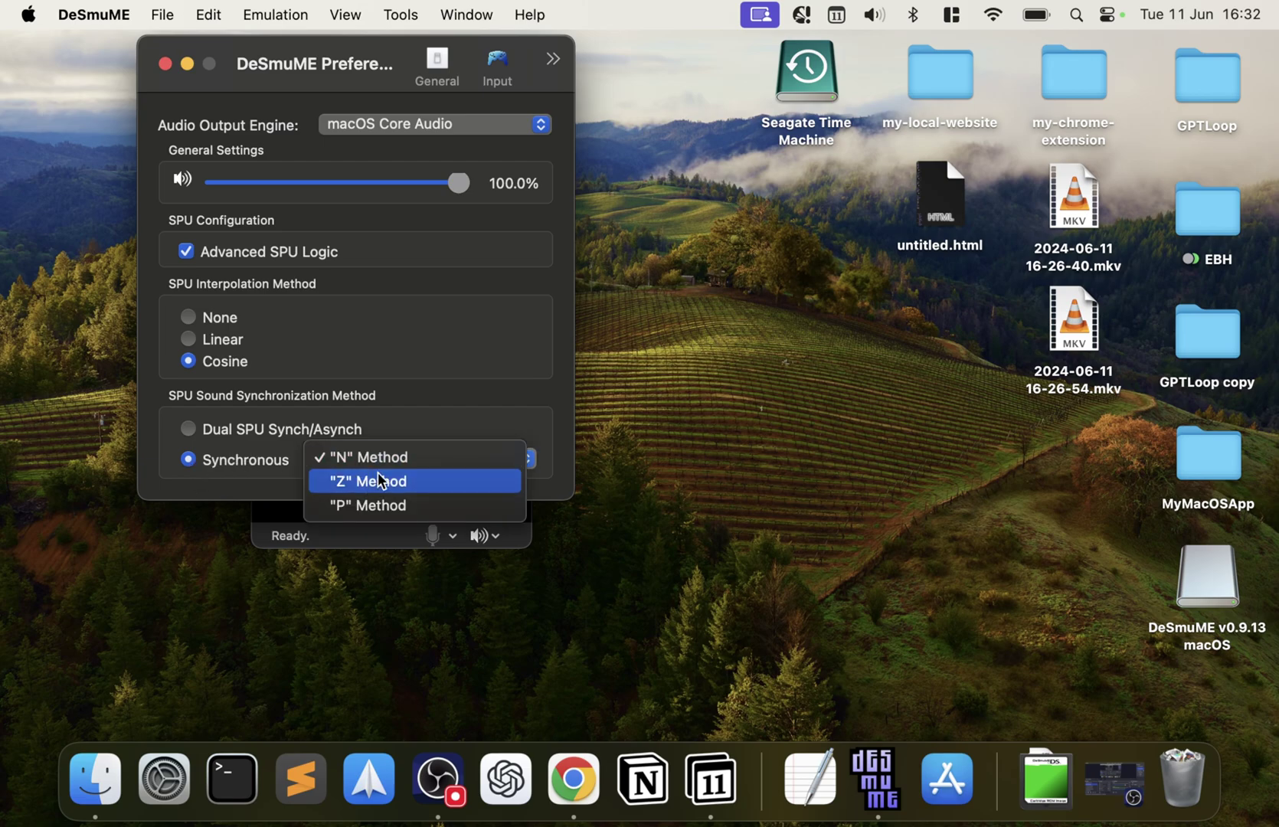
{"action": "left_click", "coordinate": [389, 457]}
{"action": "left_click", "coordinate": [460, 123]}
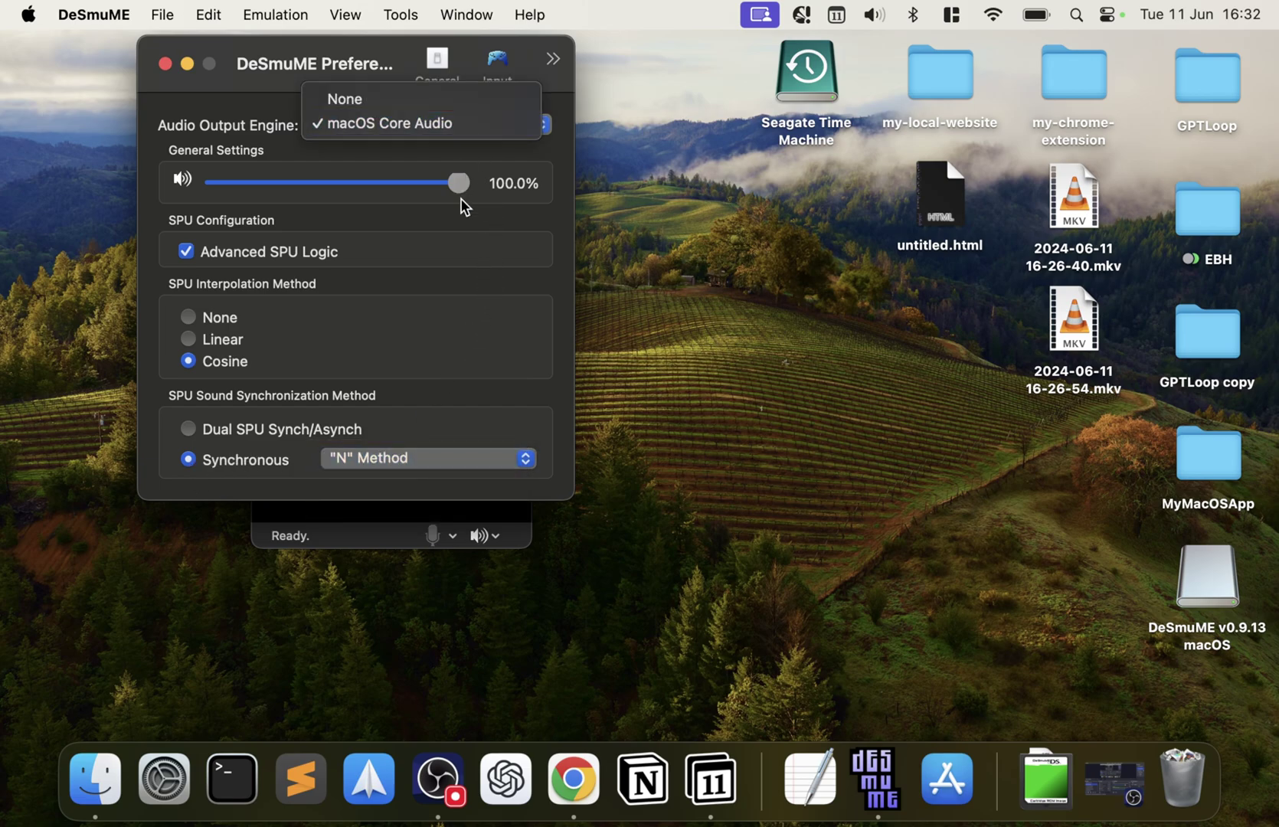
{"action": "left_click", "coordinate": [459, 264]}
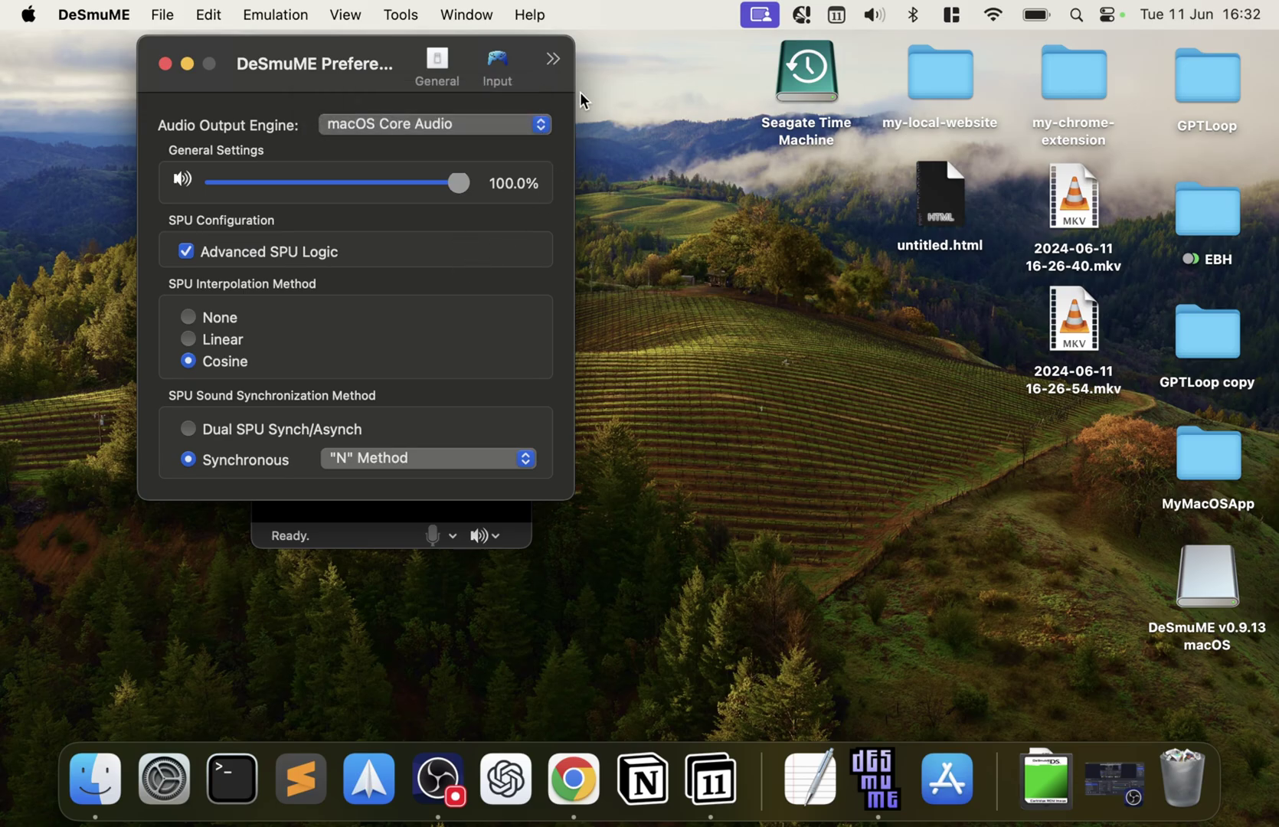
Step: Set the CPU emulation engine to Dynamic Recompiler in the Emulation preferences, and check the BIOS and firmware options
{"action": "left_click", "coordinate": [553, 59]}
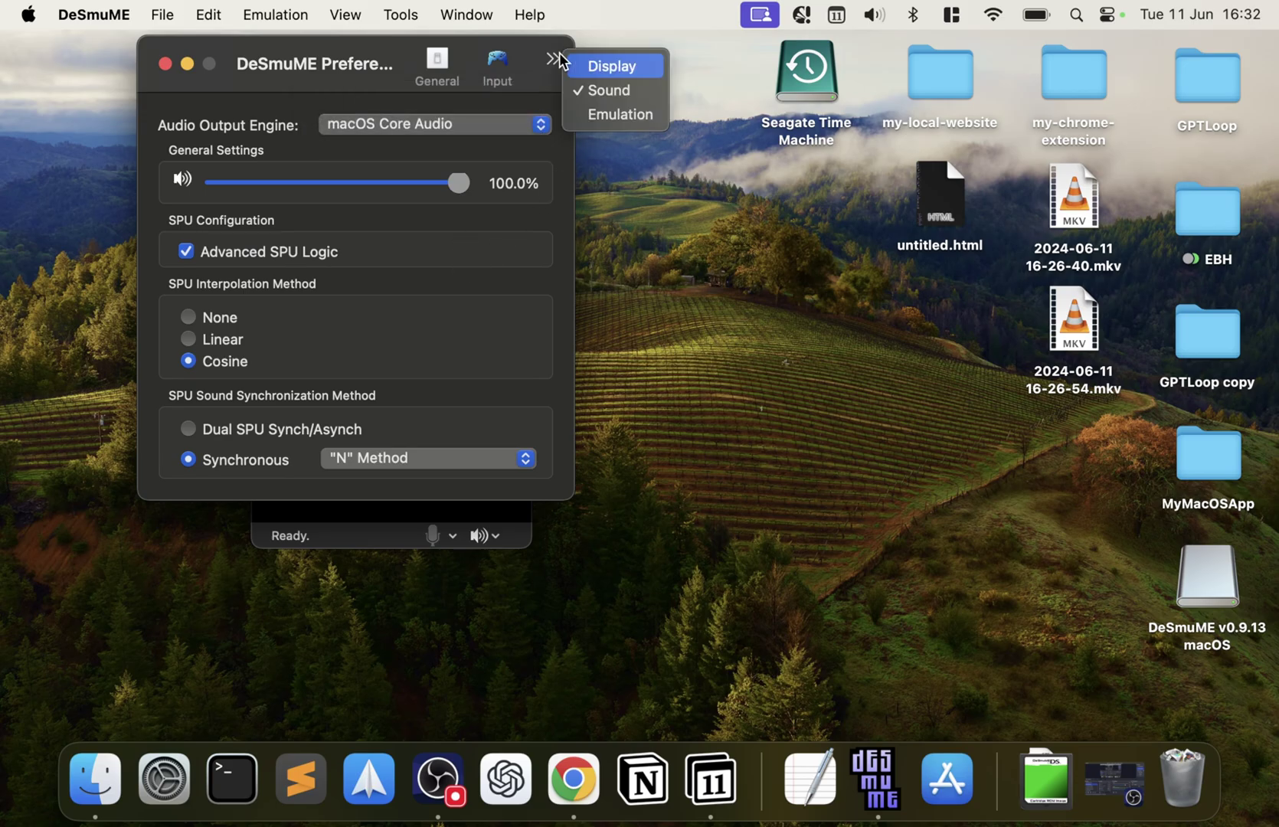
{"action": "left_click", "coordinate": [592, 119]}
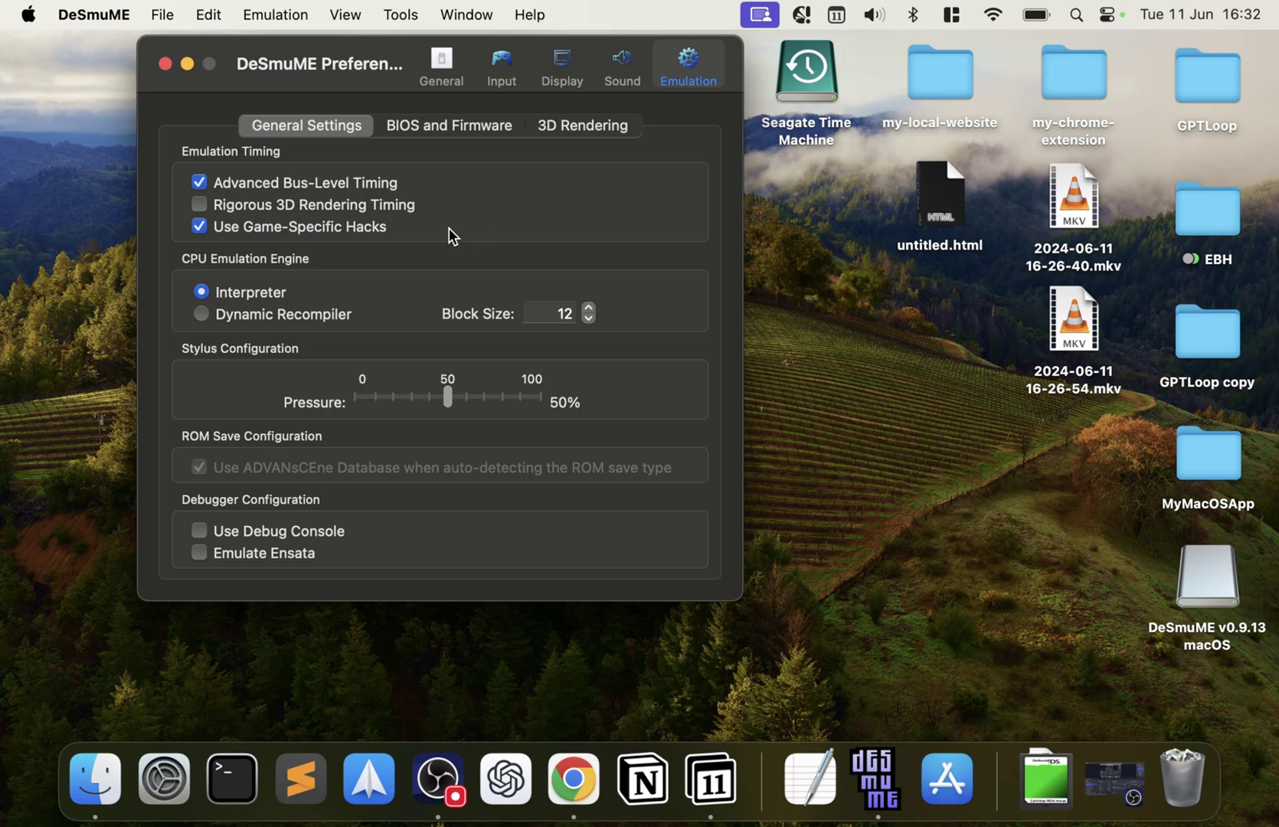
{"action": "left_click", "coordinate": [269, 316]}
{"action": "left_click", "coordinate": [476, 131]}
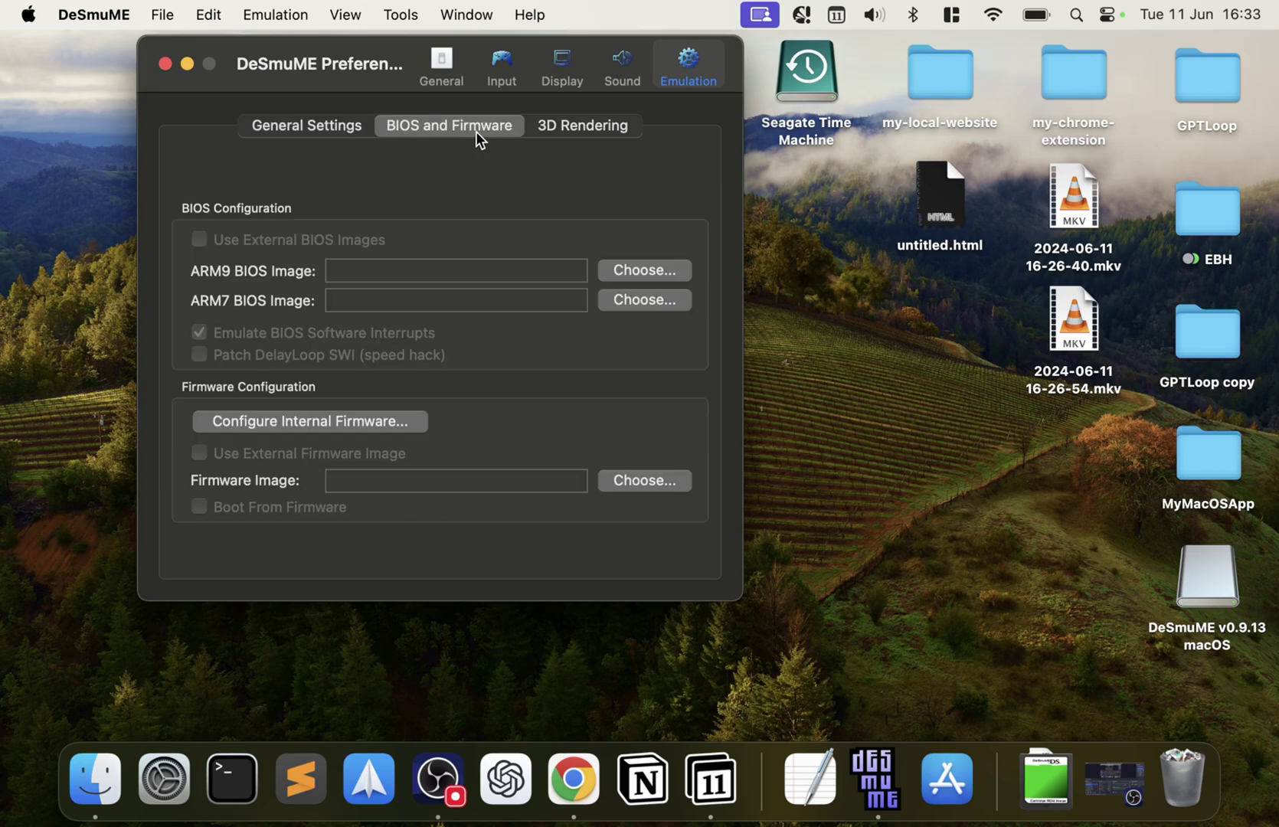
Step: Set the GPU scaling factor to 1 and the 3D rendering engine to SoftRasterizer
{"action": "left_click", "coordinate": [595, 126]}
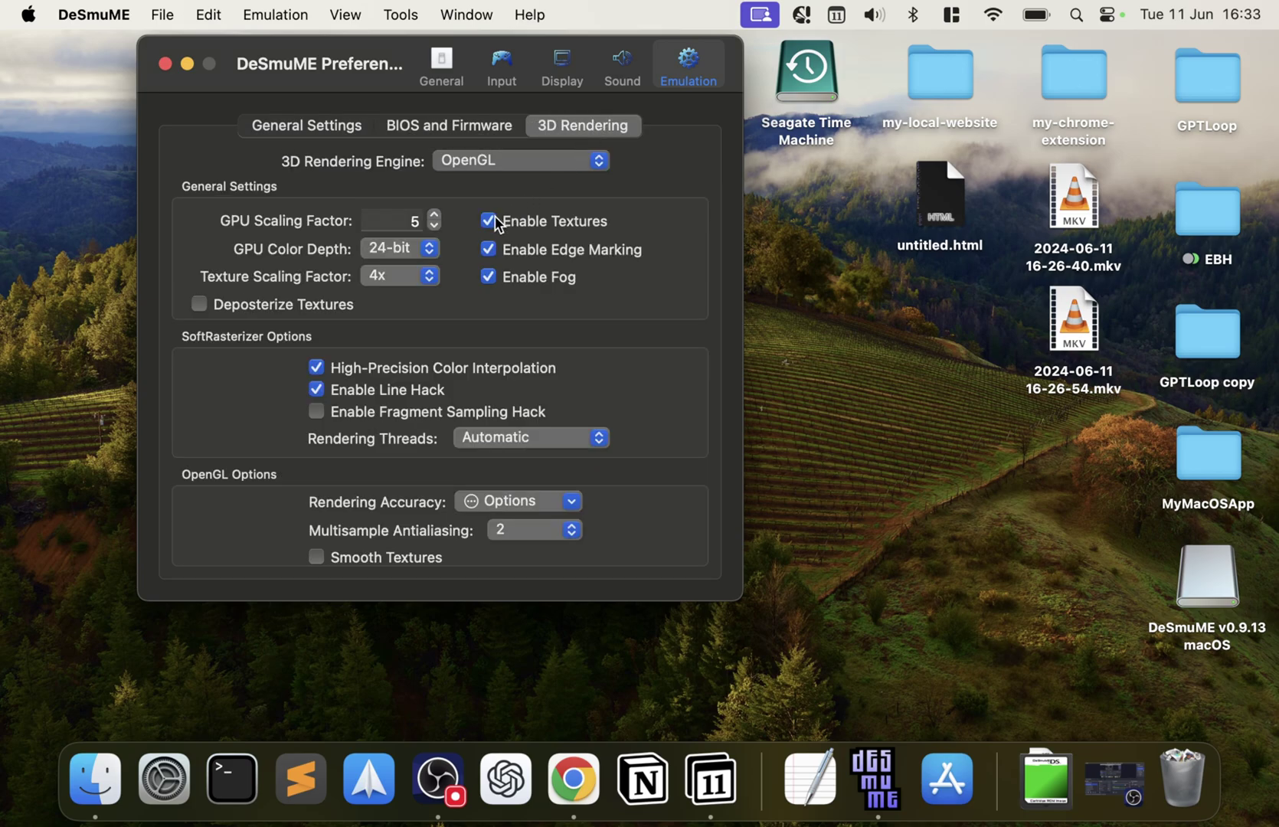
{"action": "left_click", "coordinate": [434, 225]}
{"action": "left_click", "coordinate": [434, 225]}
{"action": "left_click", "coordinate": [435, 225]}
{"action": "left_click", "coordinate": [434, 225]}
{"action": "left_click", "coordinate": [457, 161]}
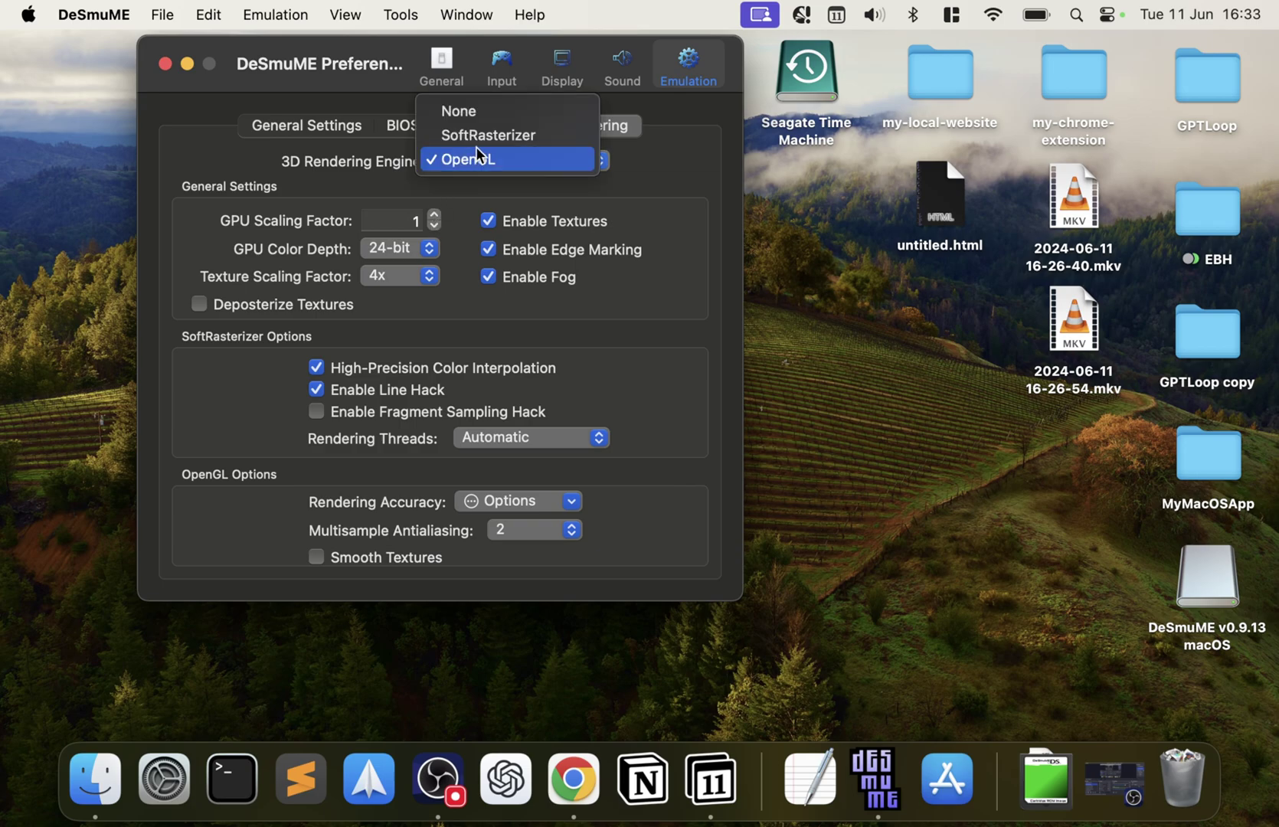
{"action": "left_click", "coordinate": [482, 137]}
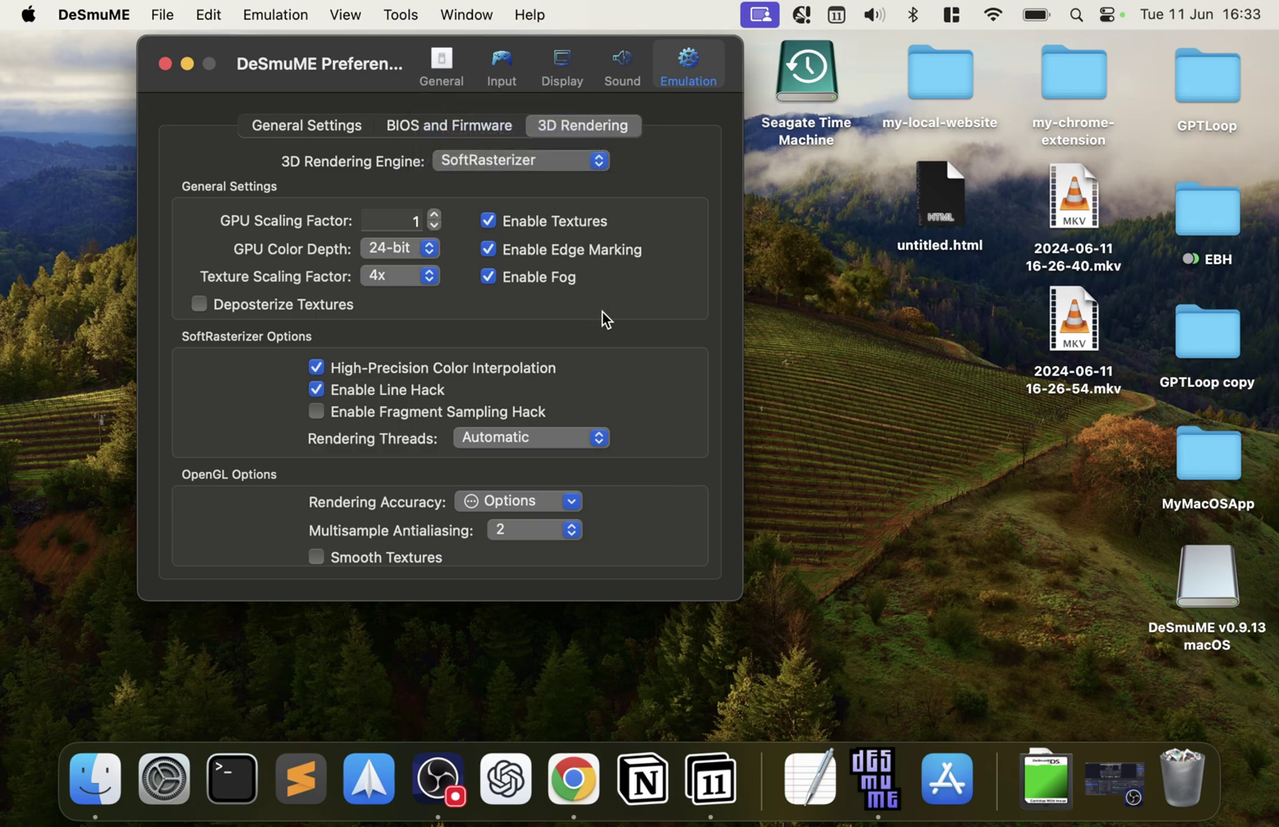
Step: Turn off multisample antialiasing and set the GPU color depth to 18-bit
{"action": "left_click", "coordinate": [532, 525]}
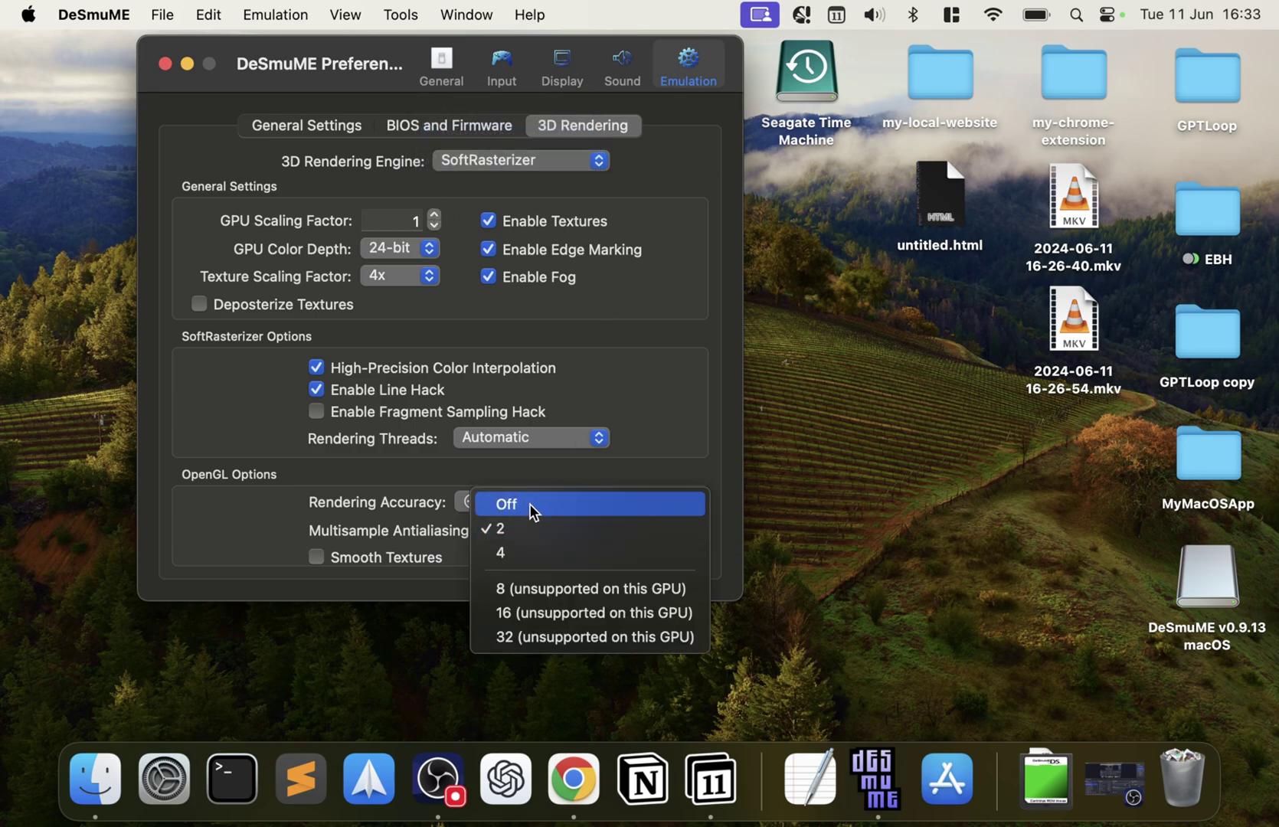
{"action": "left_click", "coordinate": [529, 505]}
{"action": "left_click", "coordinate": [410, 252]}
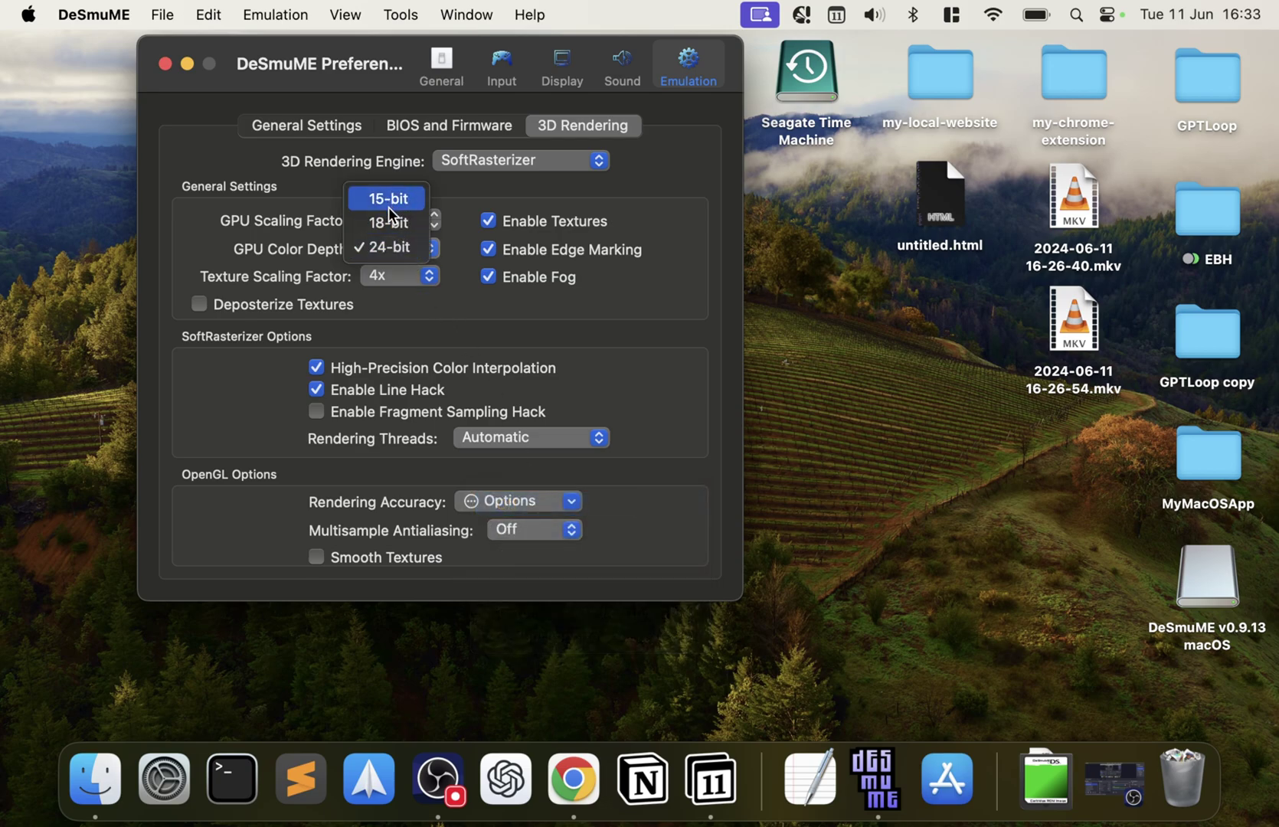
{"action": "left_click", "coordinate": [391, 201]}
Step: Set the texture scaling factor to 1x, and close the preferences after checking the available 3D rendering engines
{"action": "left_click", "coordinate": [392, 278]}
{"action": "left_click", "coordinate": [378, 227]}
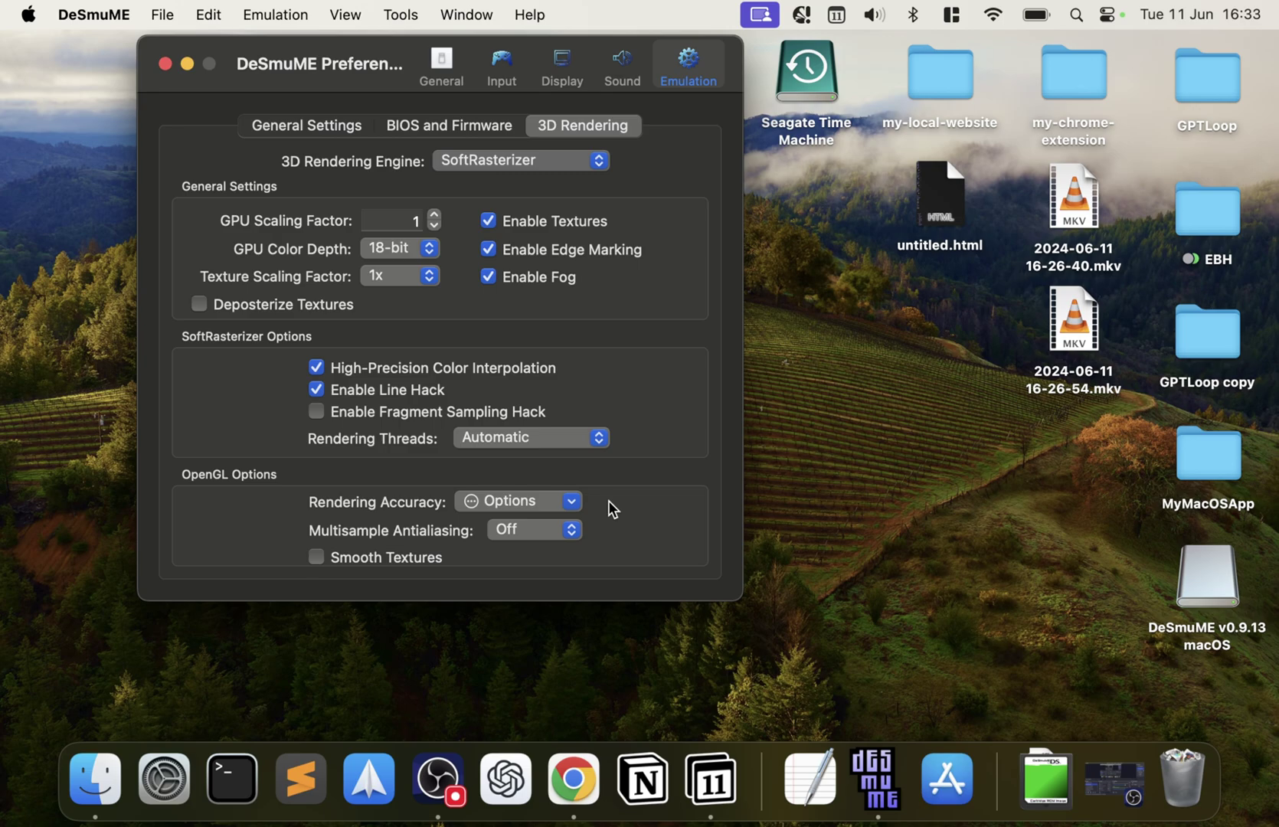
{"action": "left_click", "coordinate": [603, 162]}
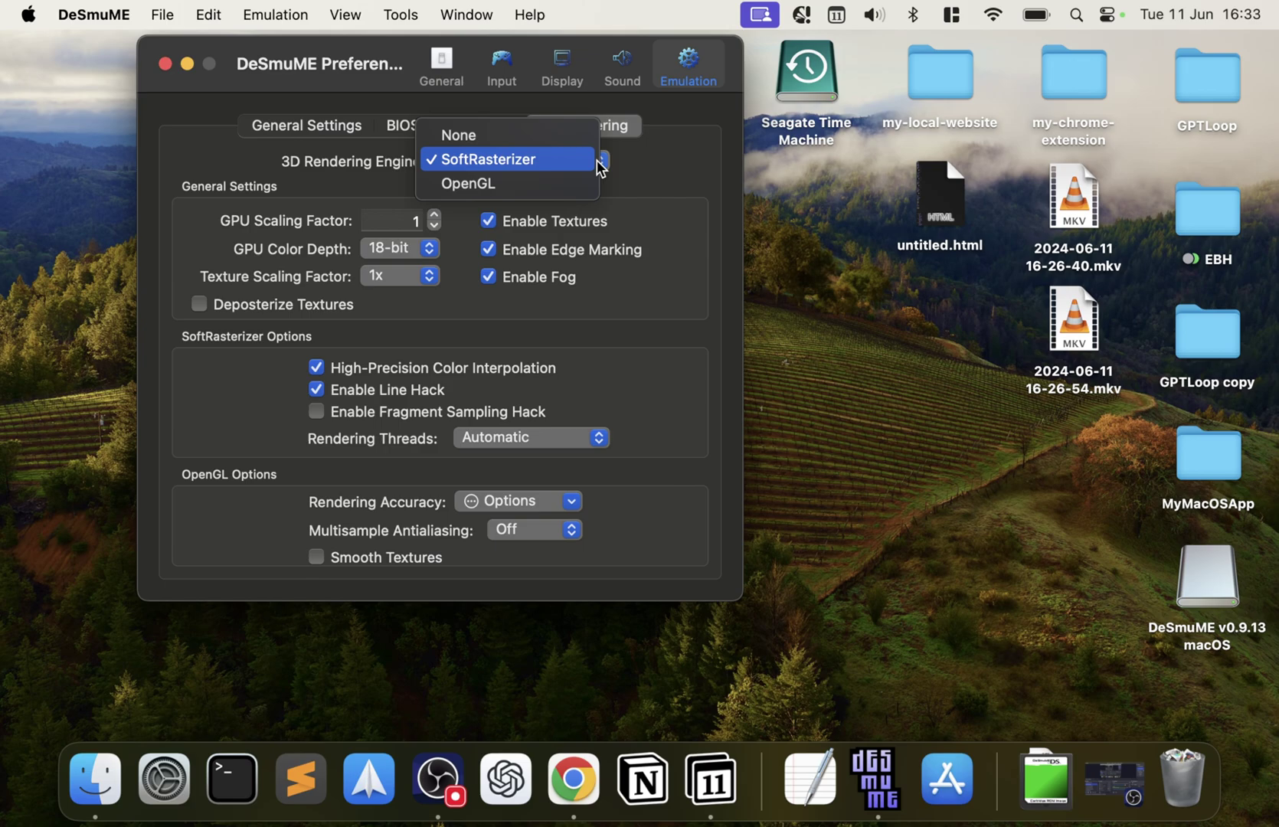
{"action": "left_click", "coordinate": [671, 151]}
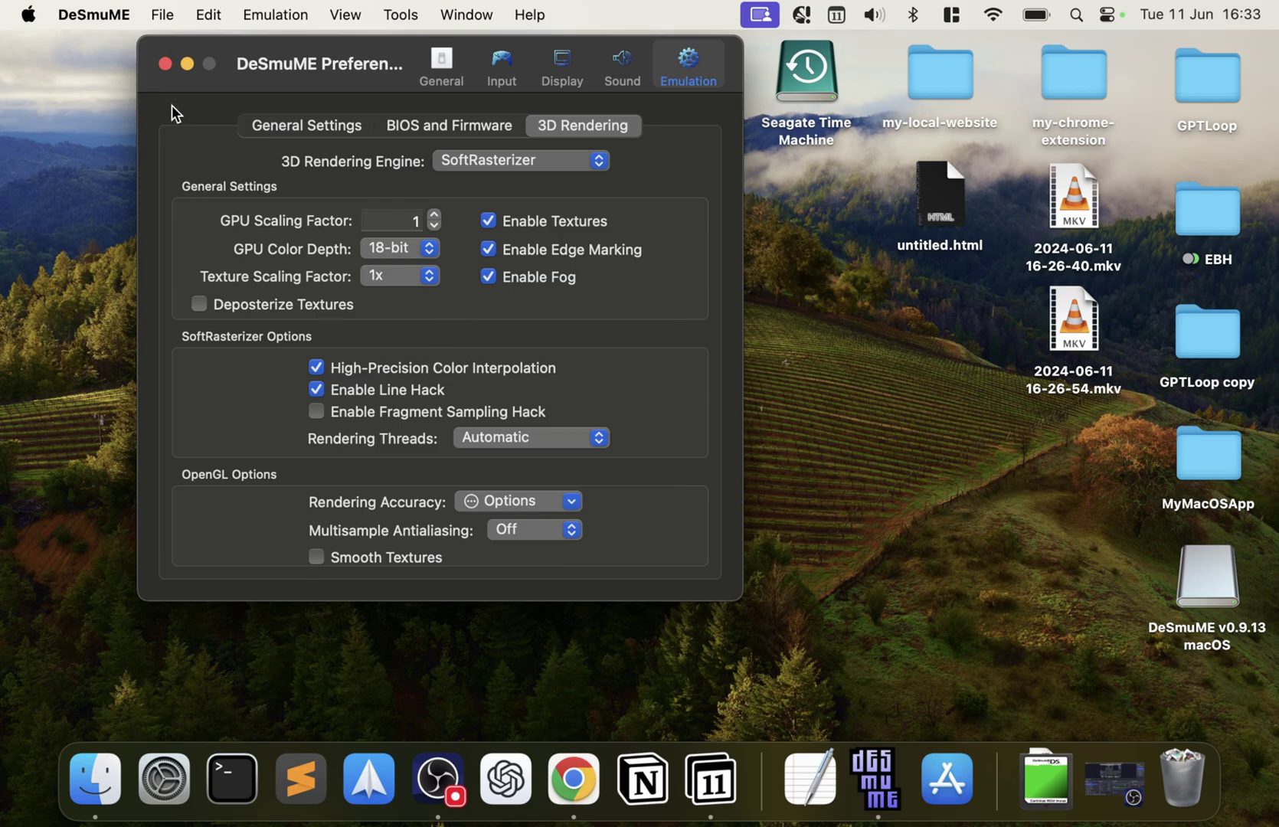
{"action": "left_click", "coordinate": [166, 64]}
Step: Load the ROM New Super Mario Bros. (USA).nds from the DS folder inside Documents > ROMS
{"action": "left_click", "coordinate": [163, 17]}
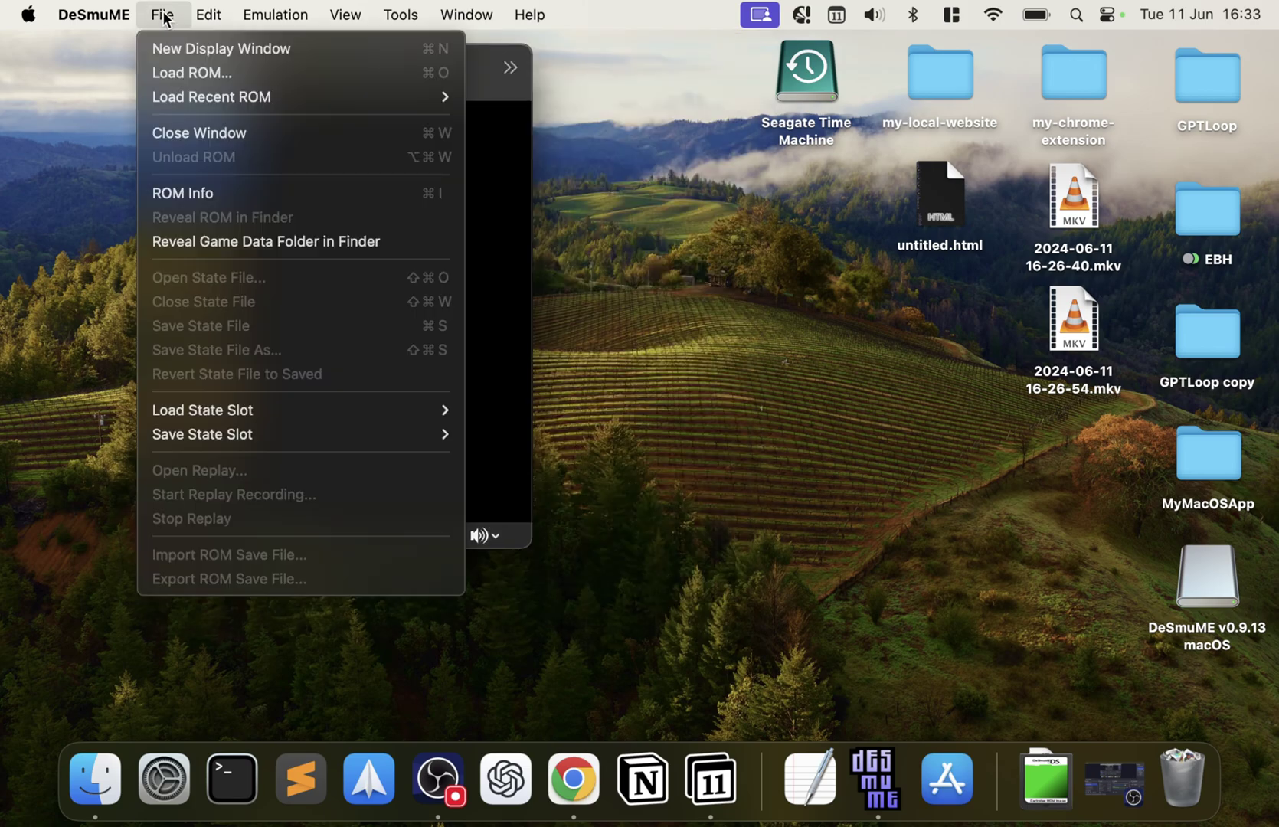
{"action": "left_click", "coordinate": [173, 74]}
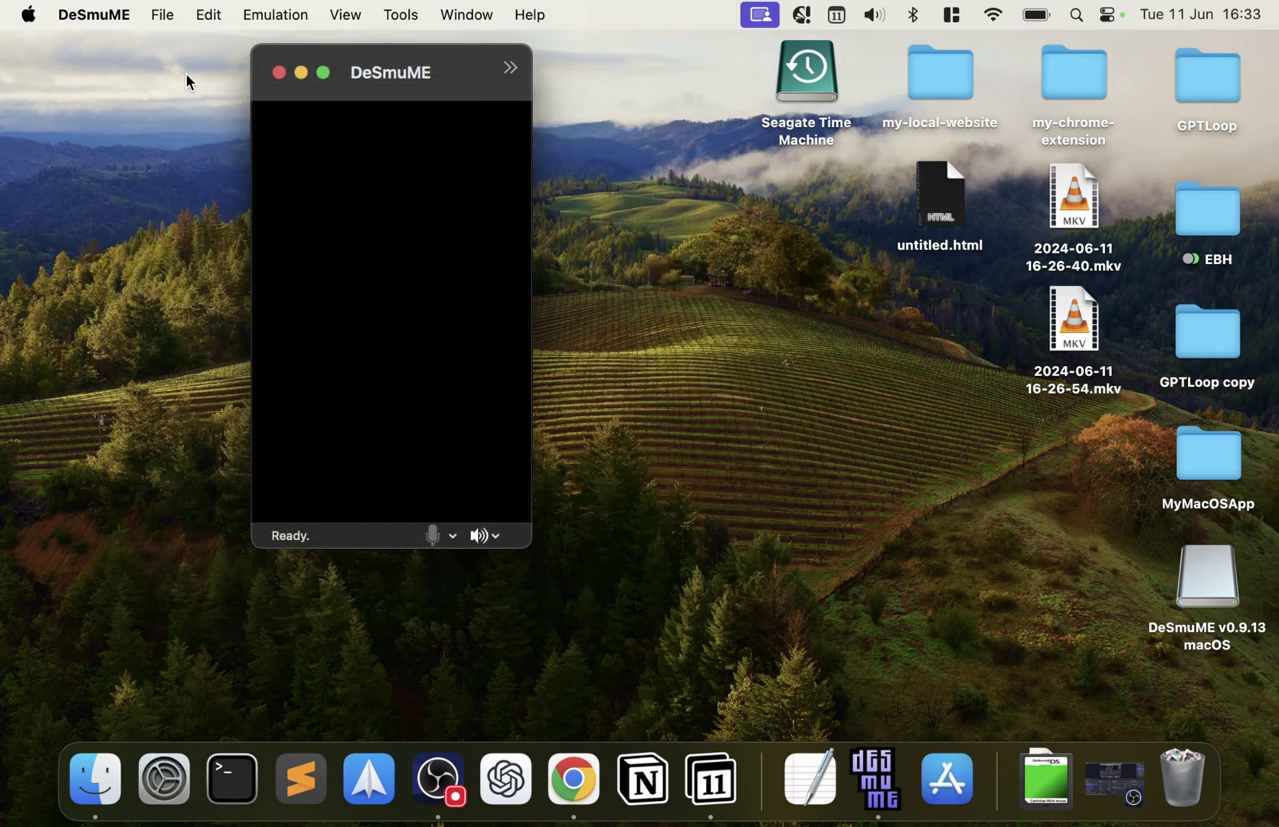
{"action": "left_click", "coordinate": [284, 227]}
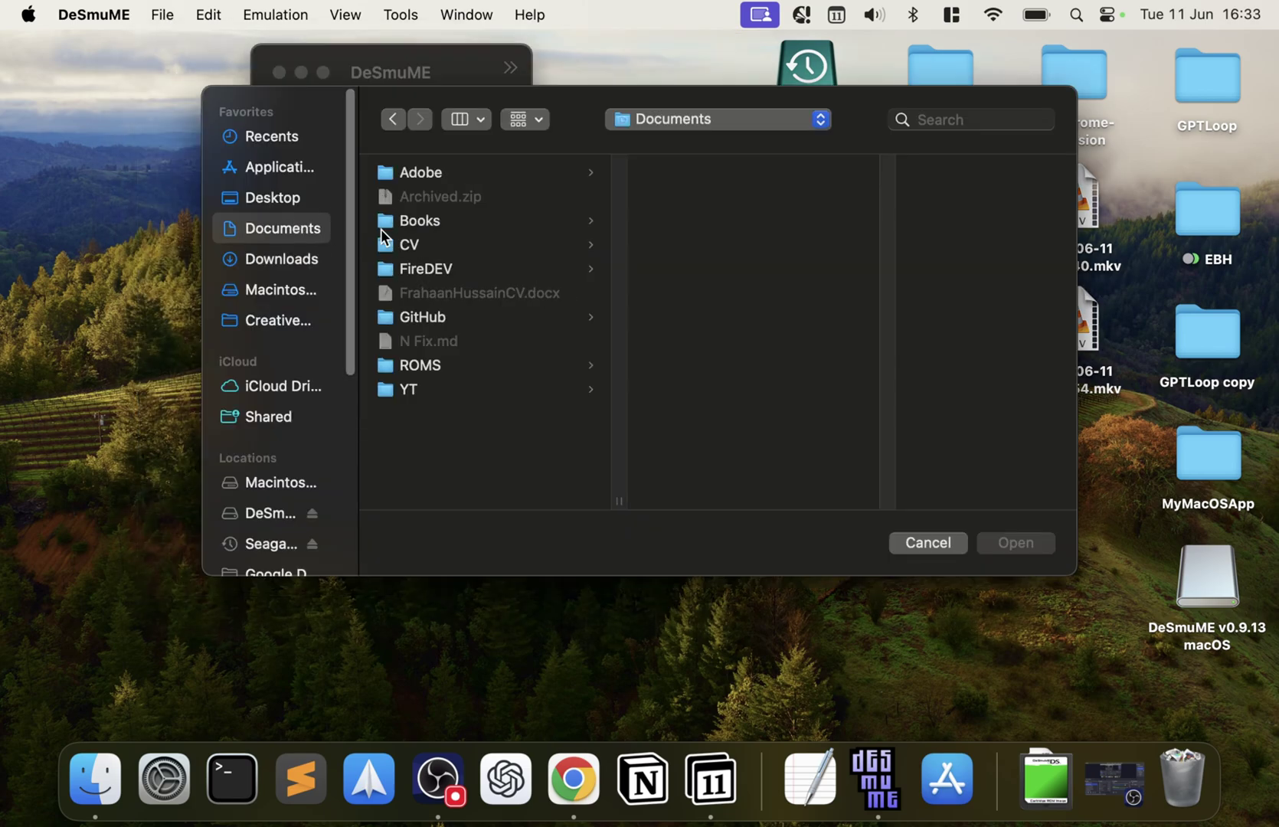
{"action": "left_click", "coordinate": [468, 389]}
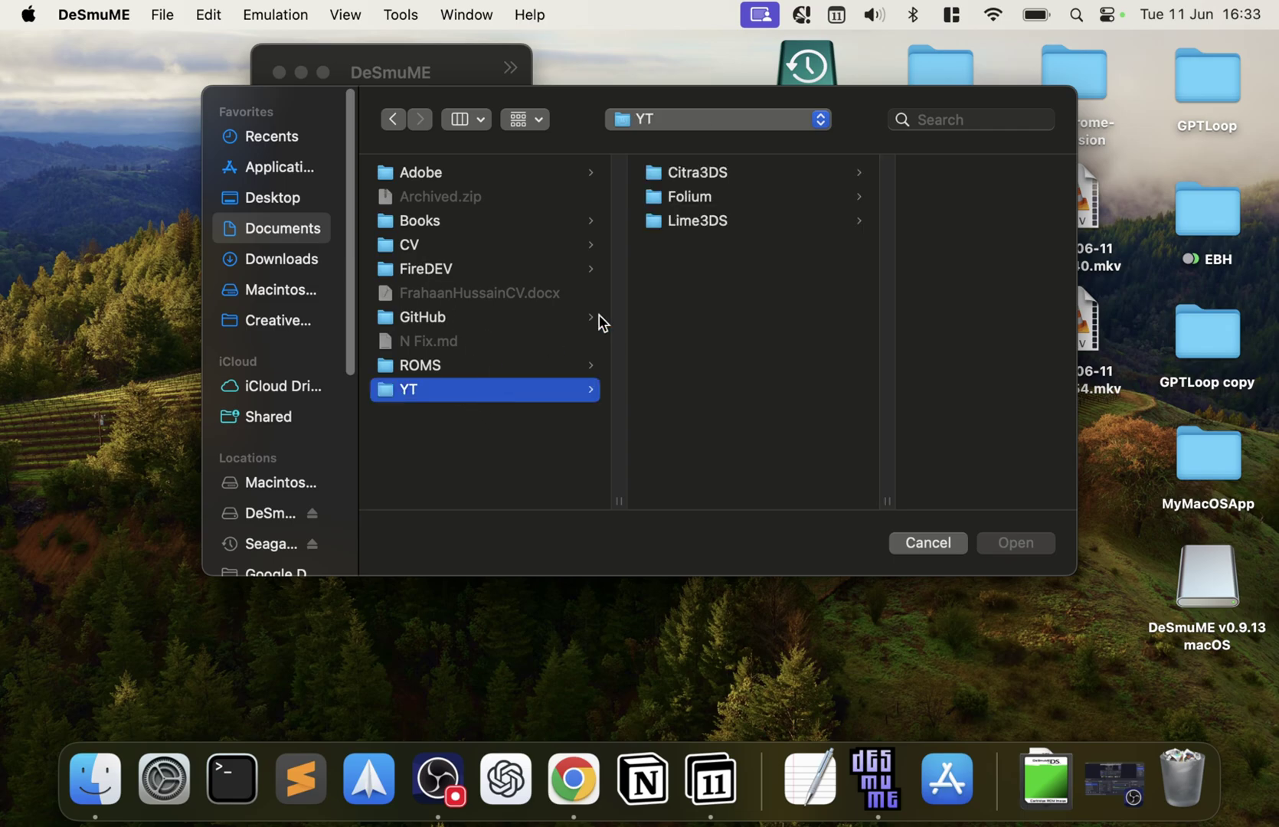
{"action": "left_click", "coordinate": [432, 371]}
{"action": "left_click", "coordinate": [683, 194]}
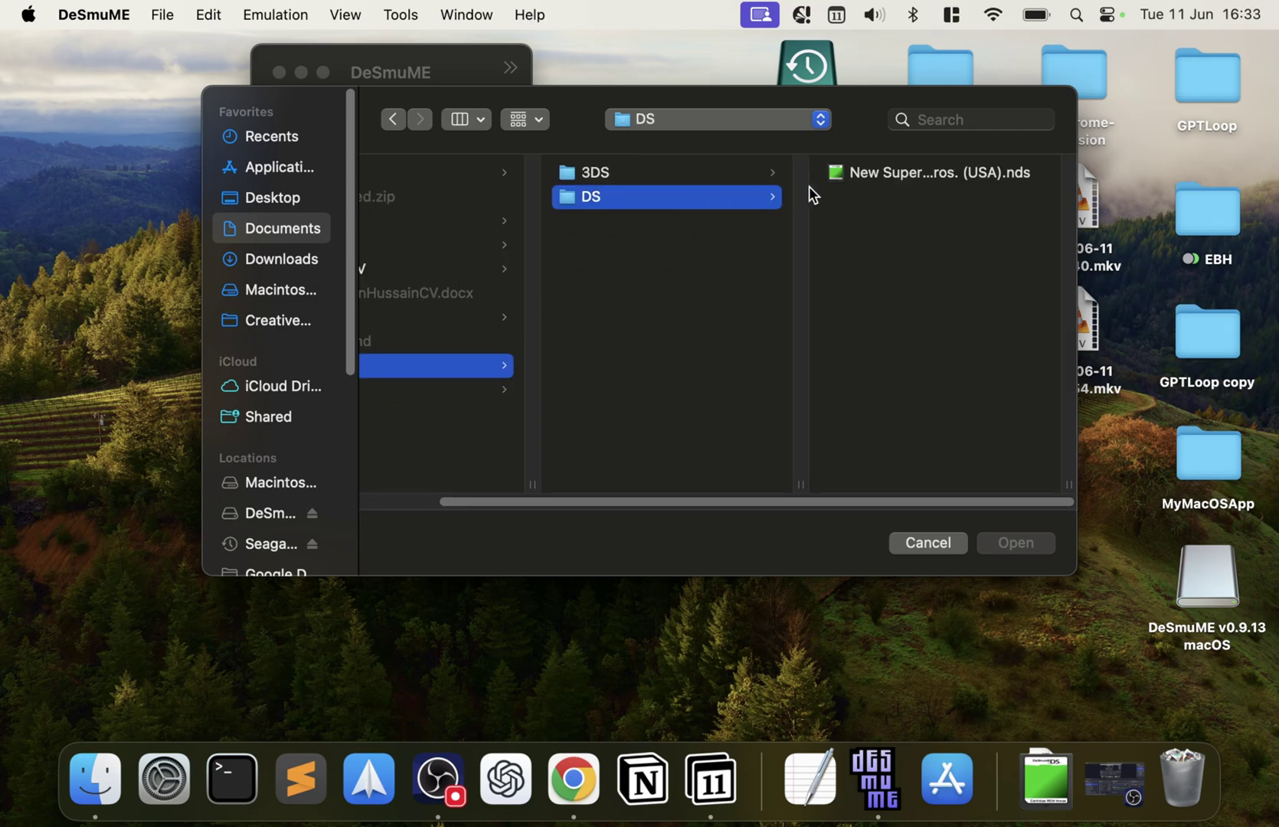
{"action": "left_click", "coordinate": [856, 173]}
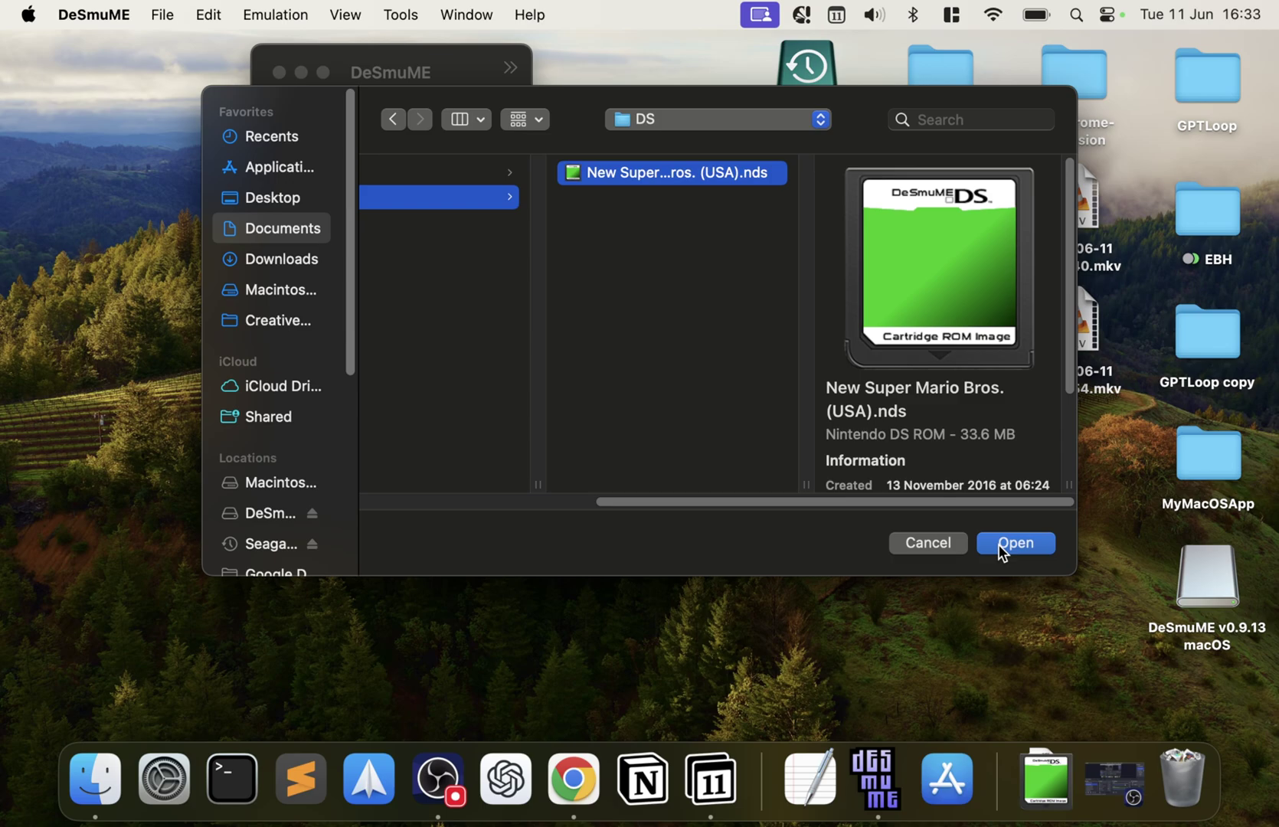
{"action": "left_click", "coordinate": [999, 543]}
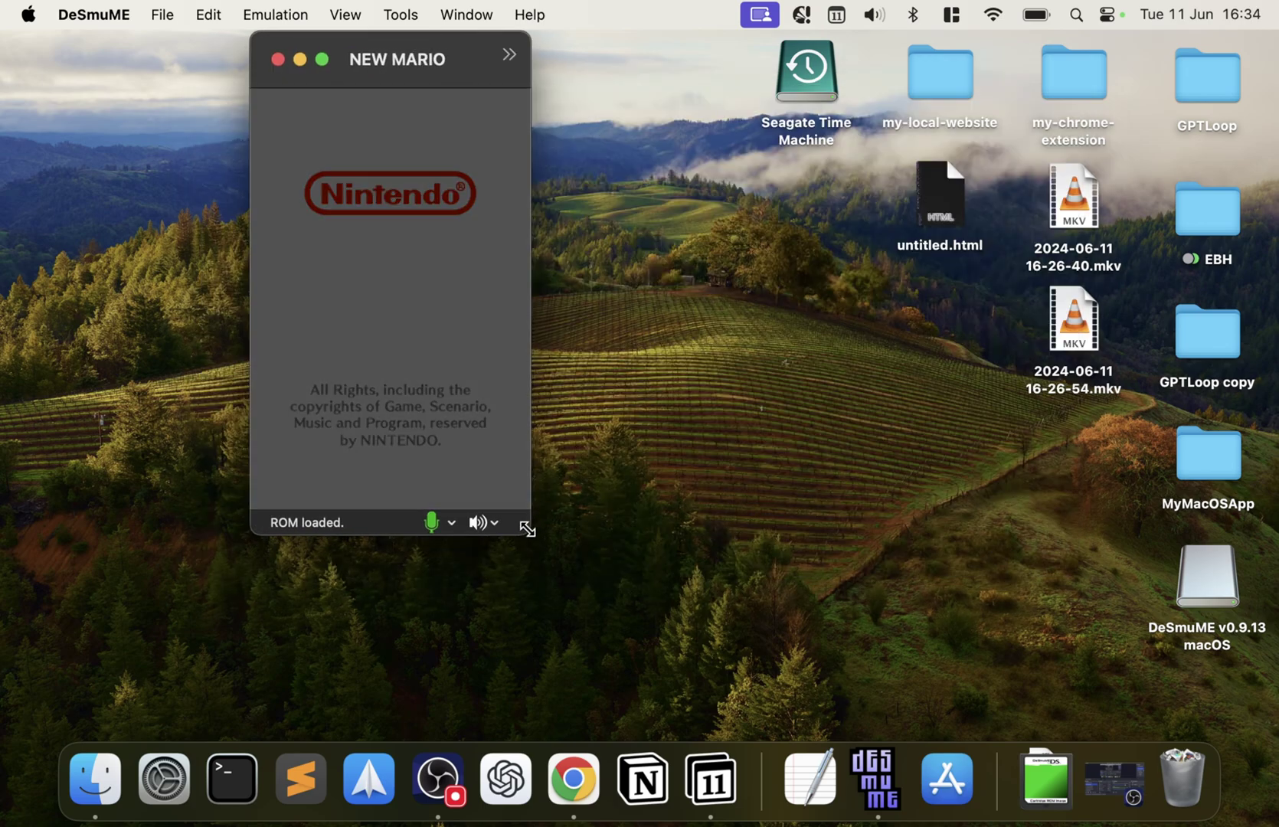
Step: Enlarge the game window to nearly the full screen height and raise the system volume
{"action": "left_click_drag", "start_coordinate": [529, 528], "coordinate": [735, 749]}
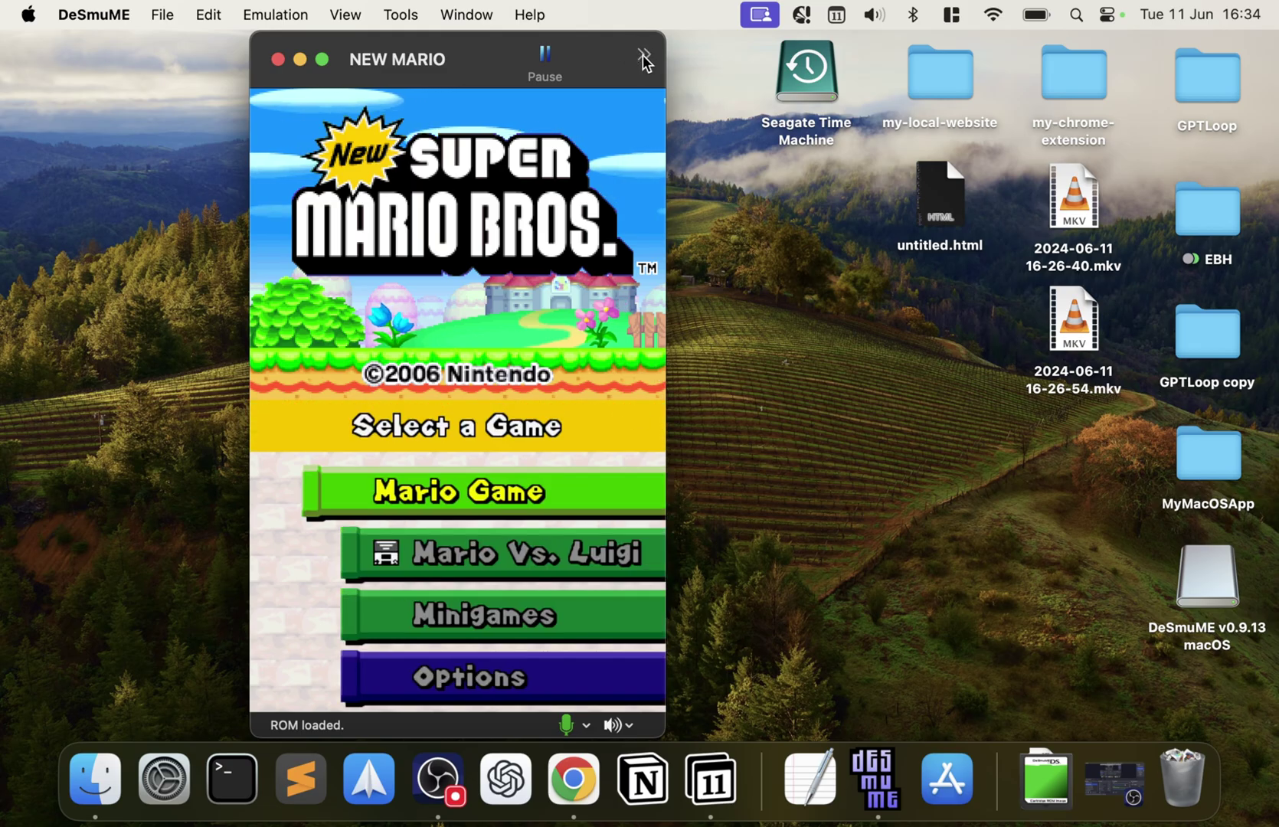
{"action": "left_click", "coordinate": [643, 55]}
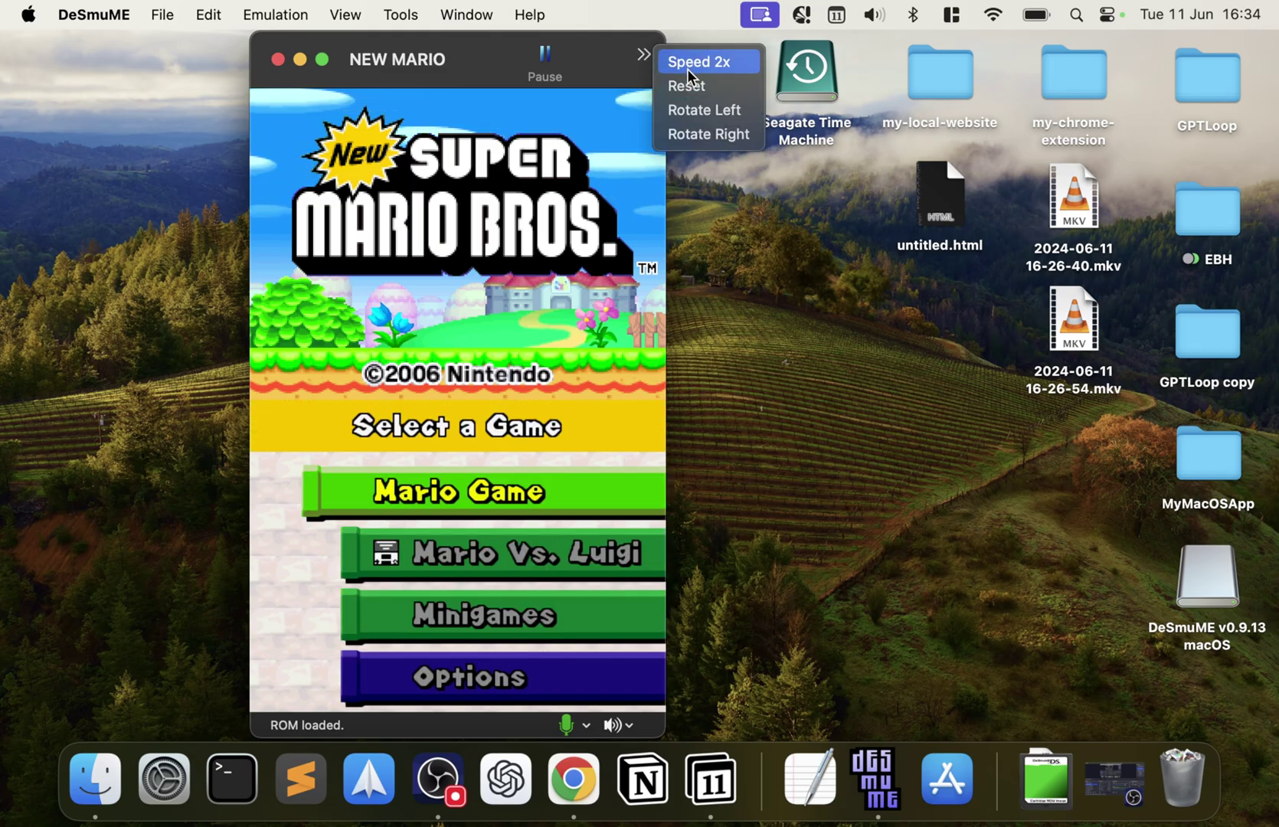
{"action": "left_click", "coordinate": [610, 50]}
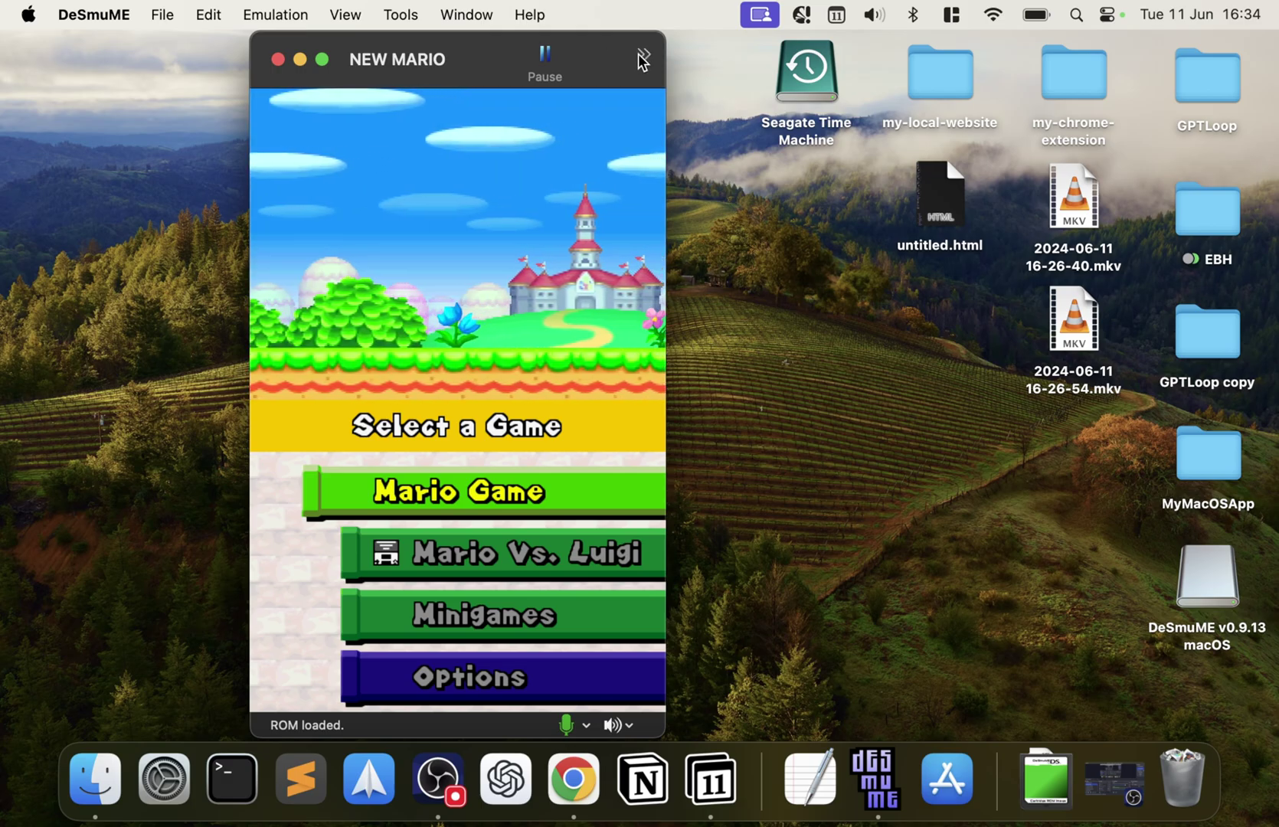
{"action": "key", "text": "XF86AudioRaiseVolume"}
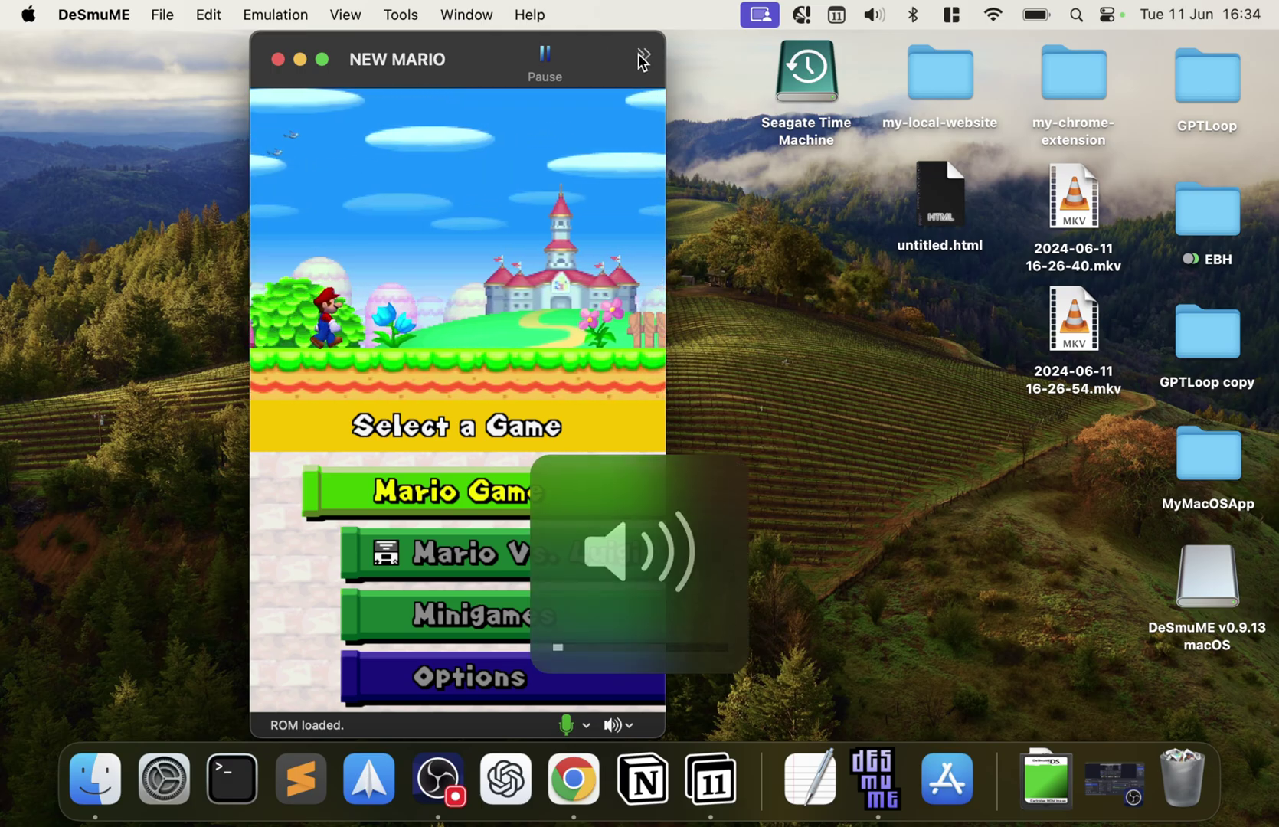
Step: Switch the emulation speed to 2x and back to 1x, muting the system sound in between
{"action": "left_click", "coordinate": [642, 58]}
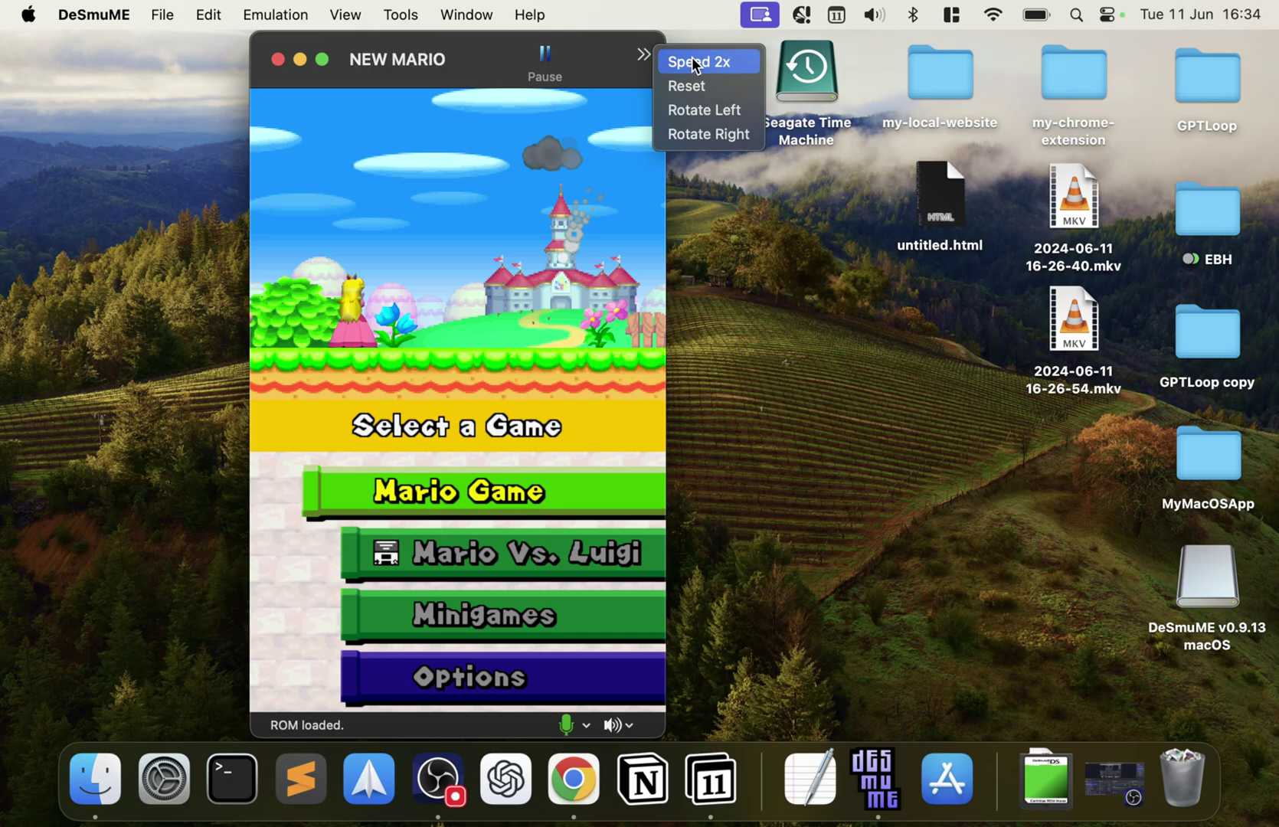
{"action": "left_click", "coordinate": [694, 62]}
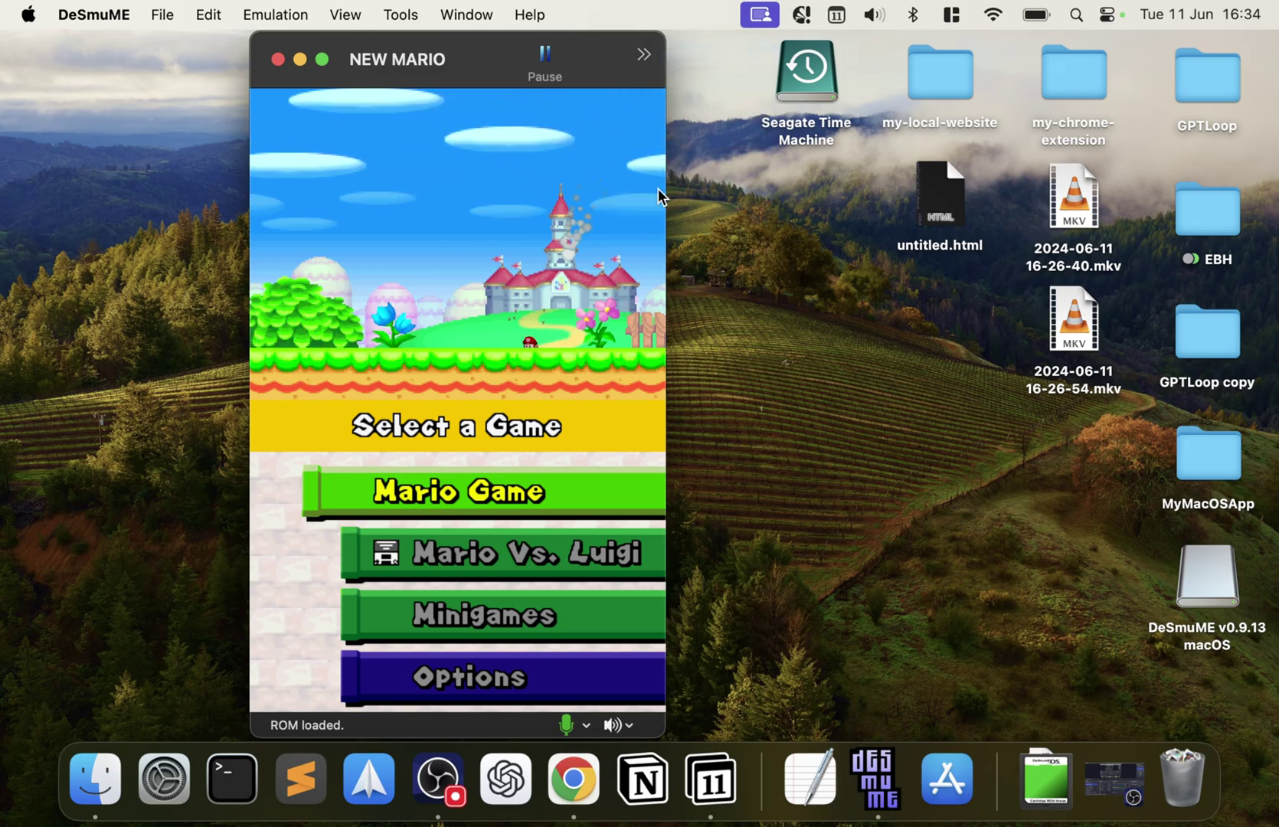
{"action": "key", "text": "XF86AudioMute"}
{"action": "left_click", "coordinate": [643, 56]}
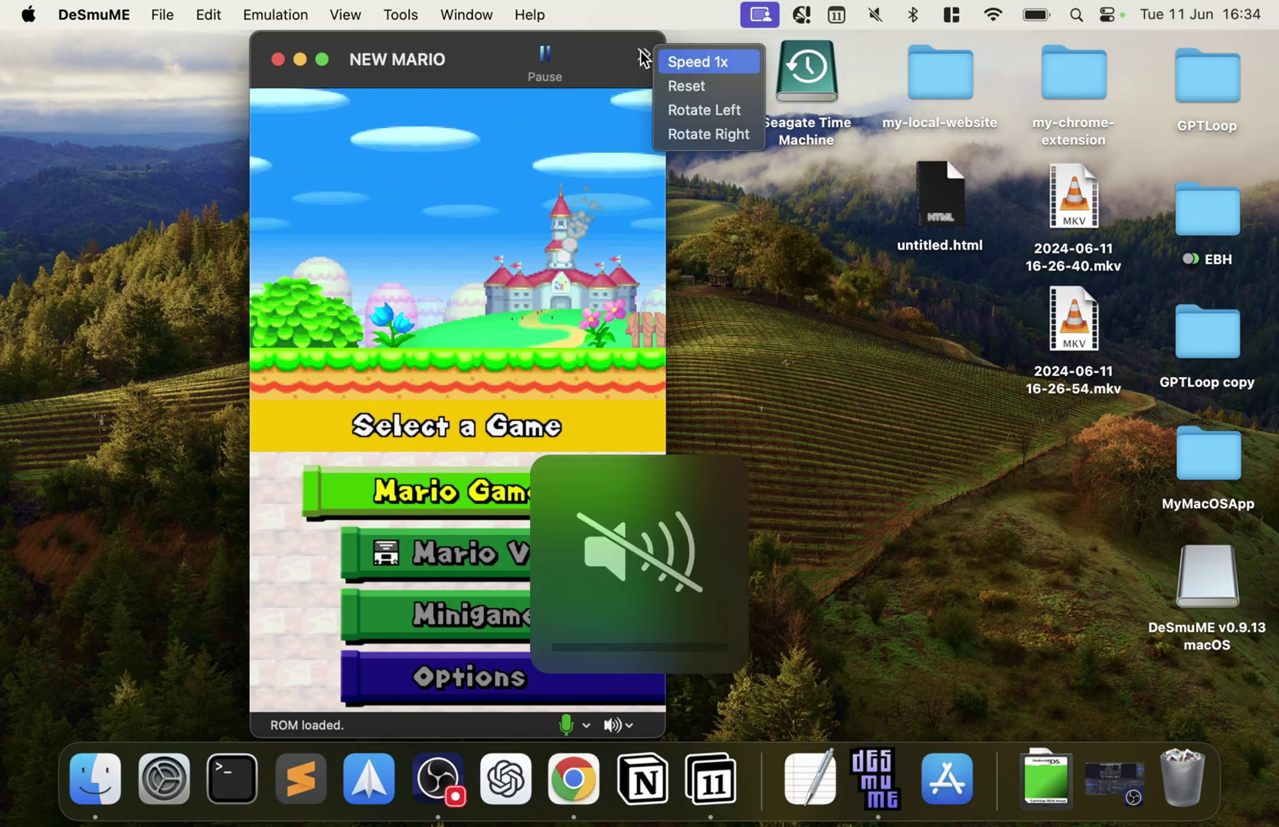
{"action": "left_click", "coordinate": [701, 67]}
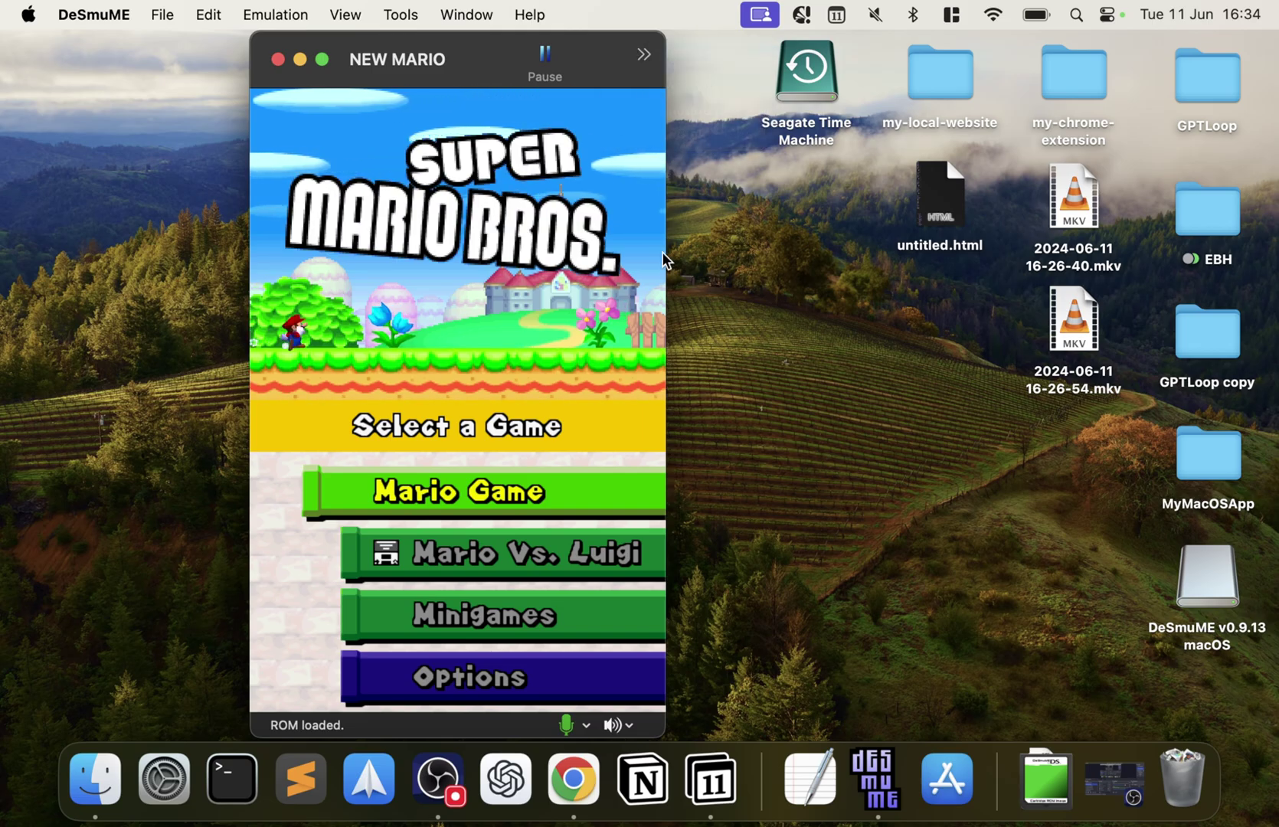
Step: Start a new Mario Game in File 1 and try the game controls during the intro
{"action": "left_click", "coordinate": [466, 493]}
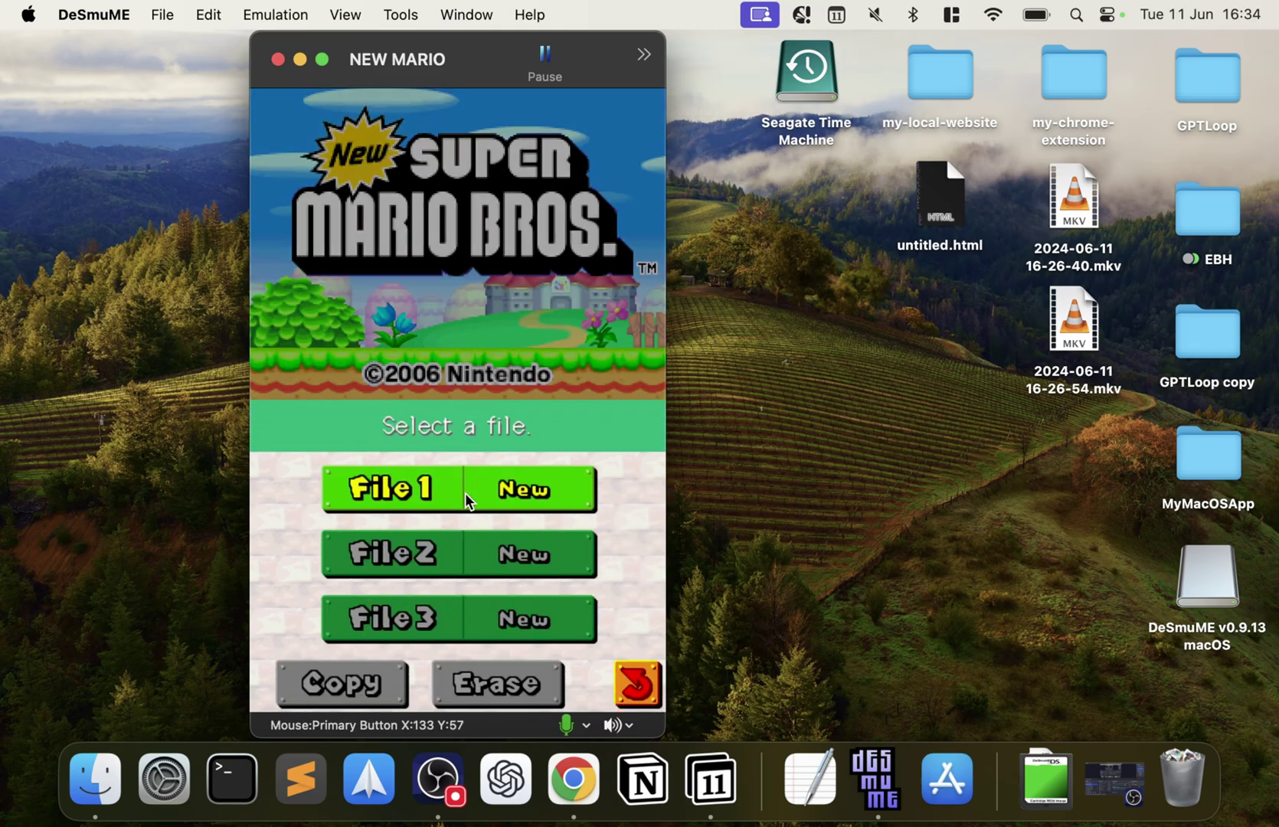
{"action": "left_click", "coordinate": [425, 478]}
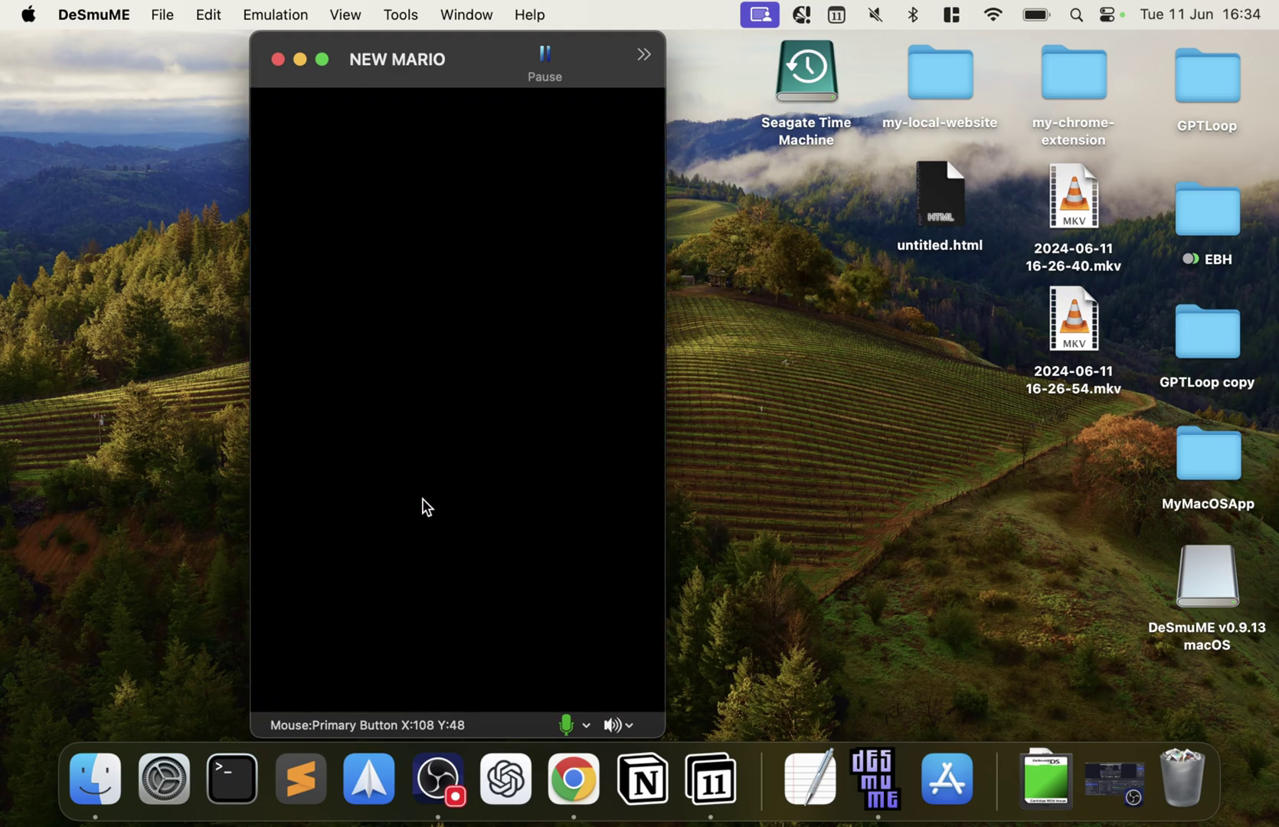
{"action": "left_click", "coordinate": [499, 371]}
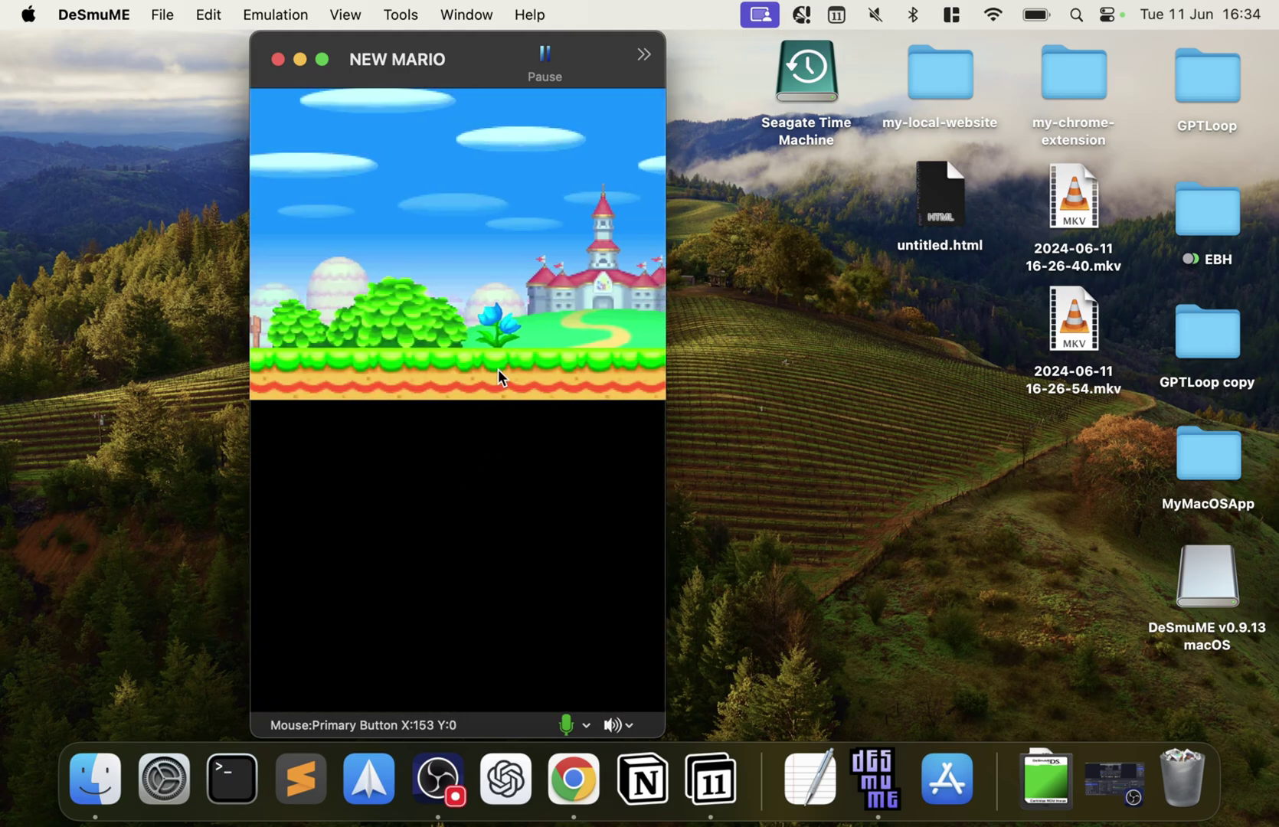
{"action": "key", "text": "a"}
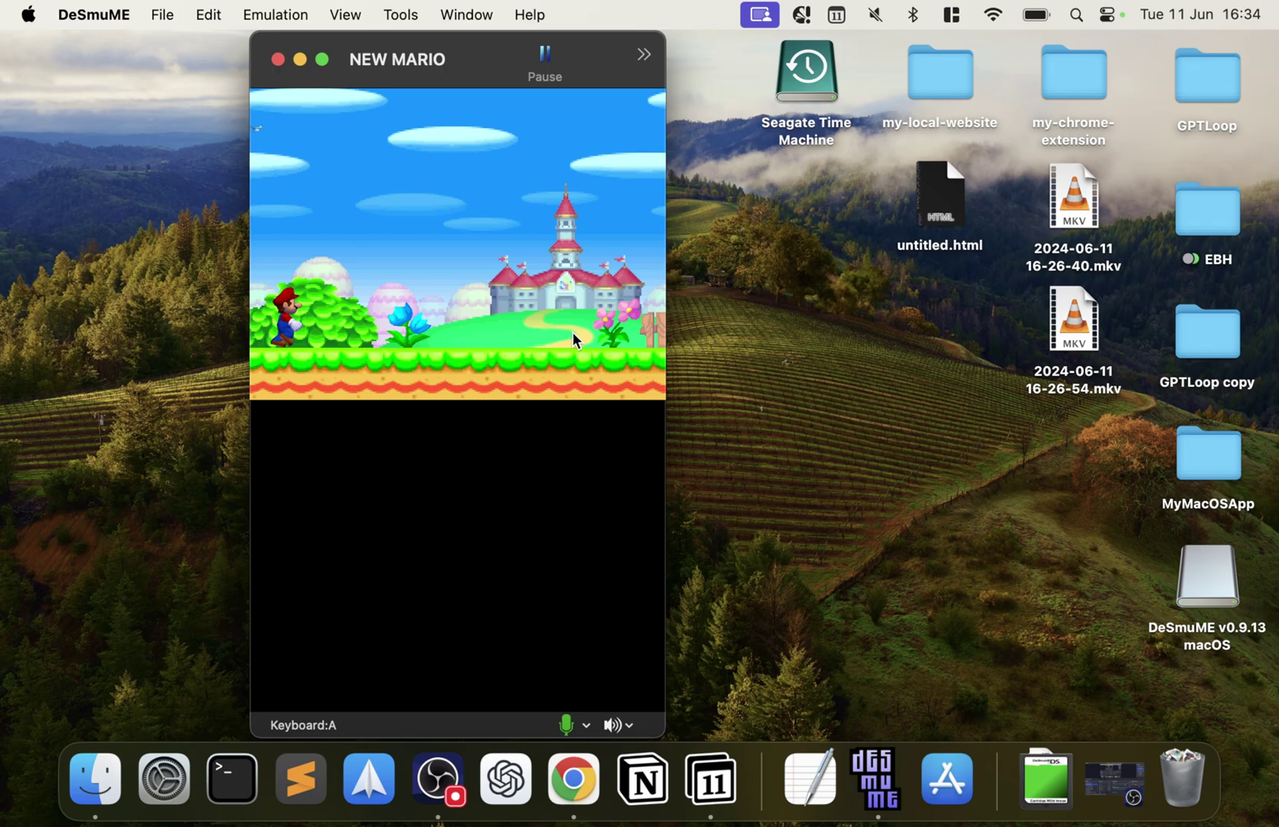
{"action": "key", "text": "space"}
{"action": "key", "text": "a"}
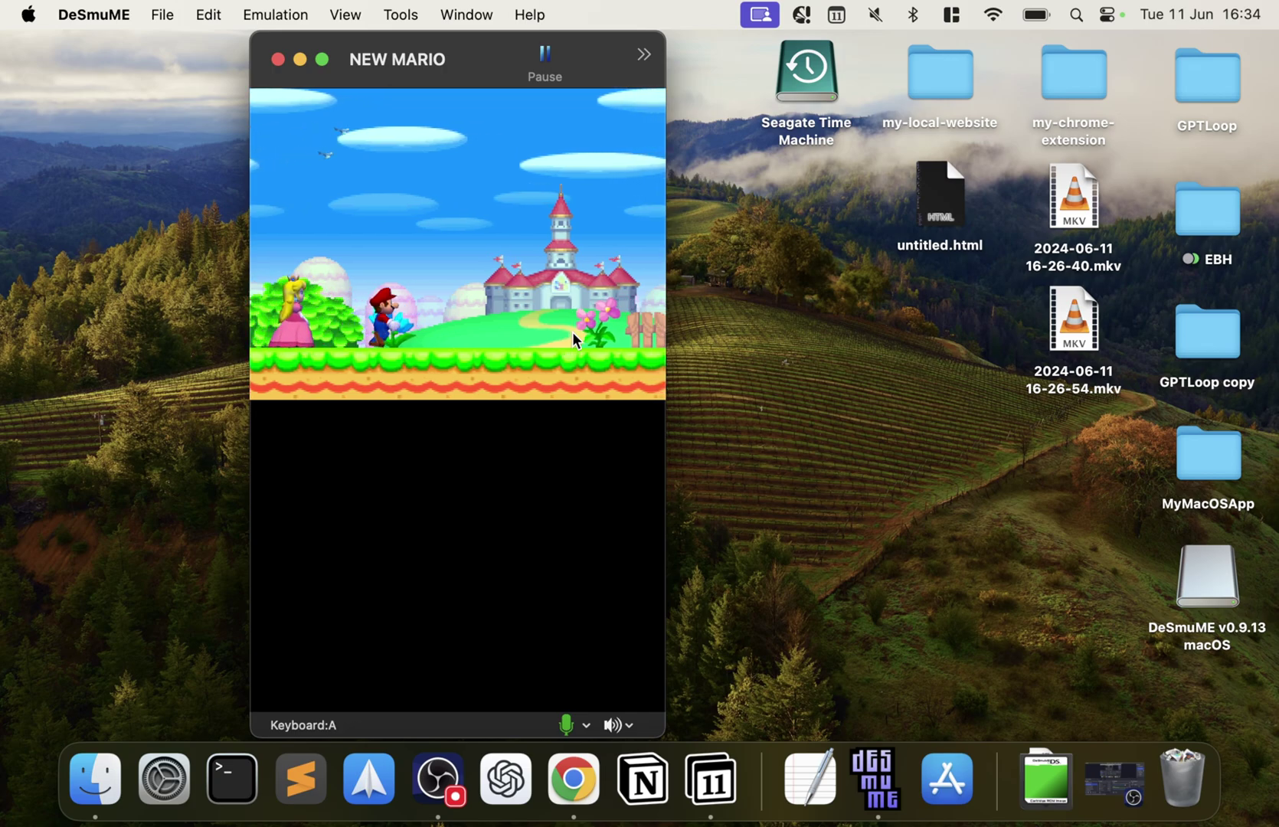
{"action": "key", "text": "Up"}
{"action": "key", "text": "x"}
{"action": "key", "text": "s"}
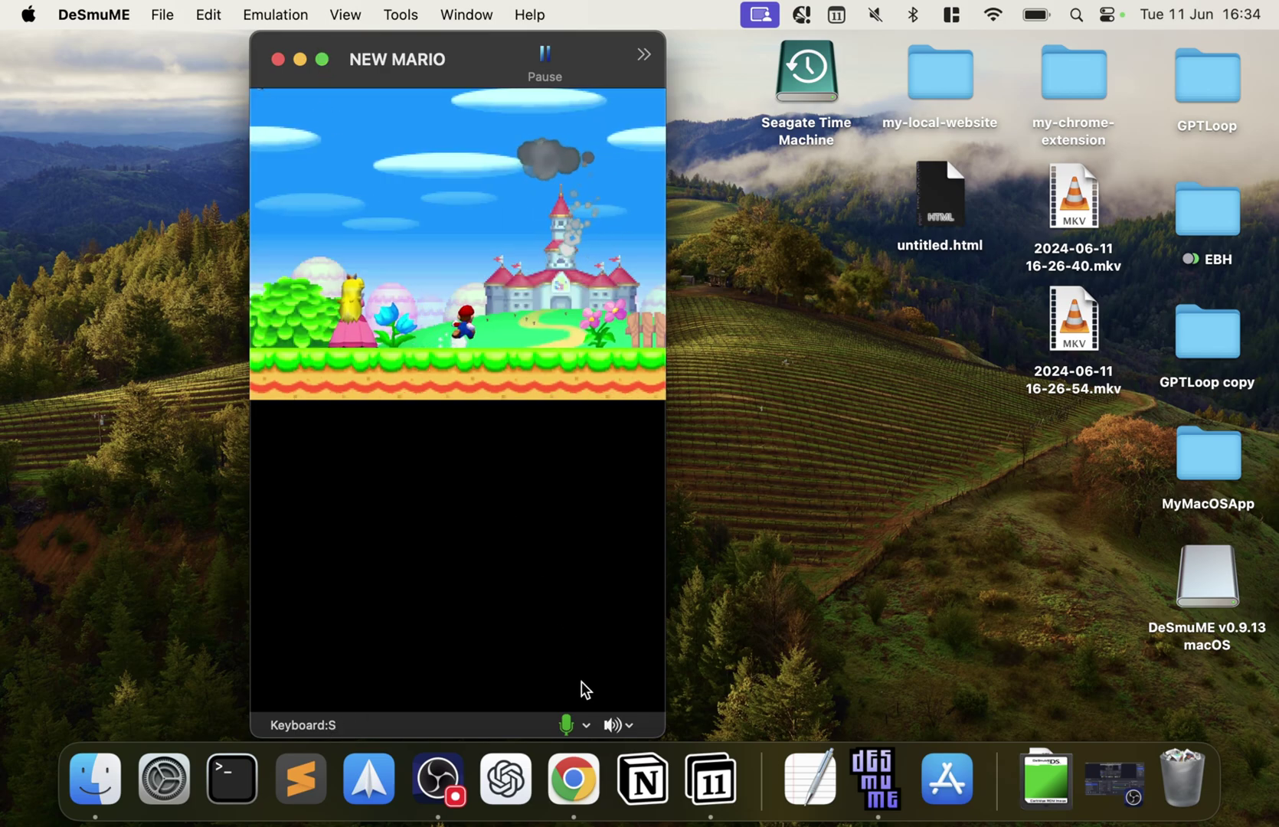
Step: Check the microphone gain and output volume controls of the game window
{"action": "left_click", "coordinate": [586, 722]}
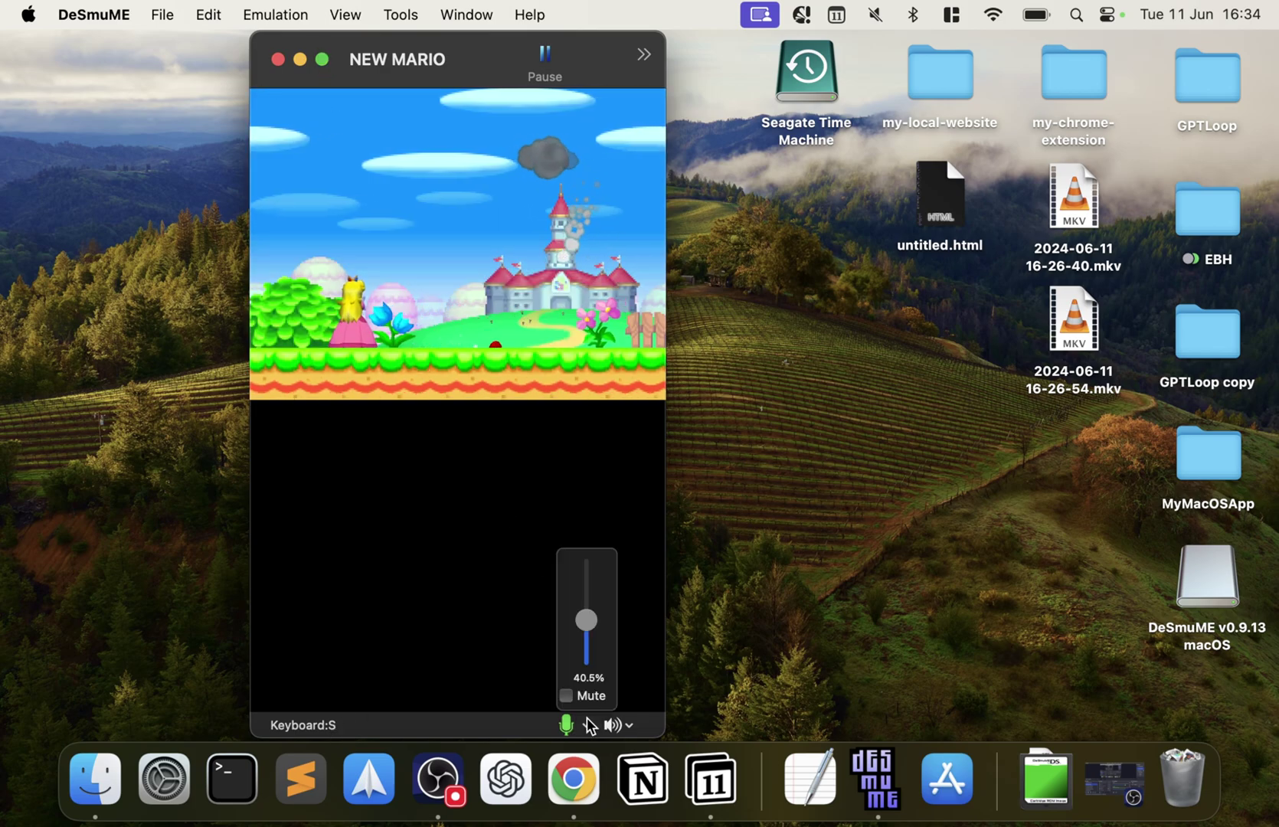
{"action": "left_click", "coordinate": [636, 723]}
{"action": "left_click", "coordinate": [636, 724]}
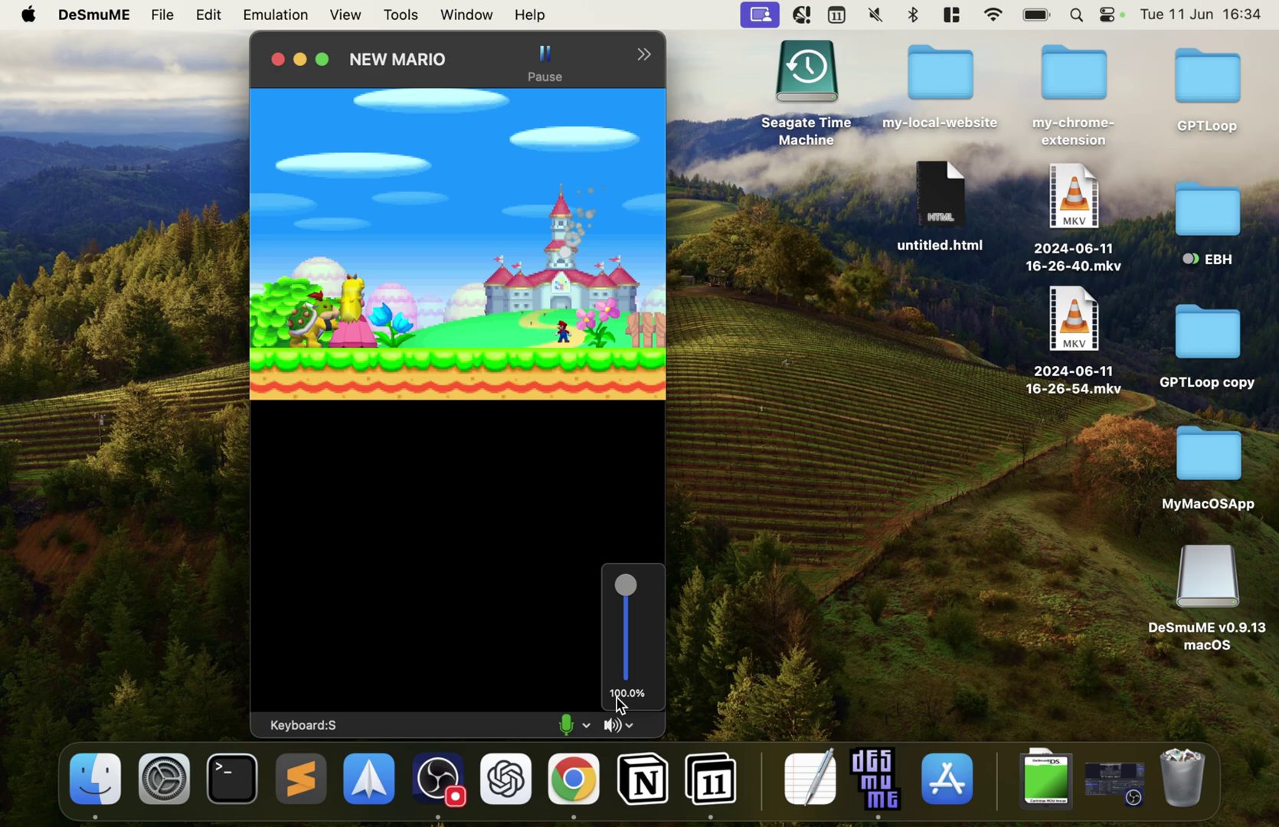
{"action": "left_click", "coordinate": [583, 725]}
{"action": "left_click", "coordinate": [584, 725]}
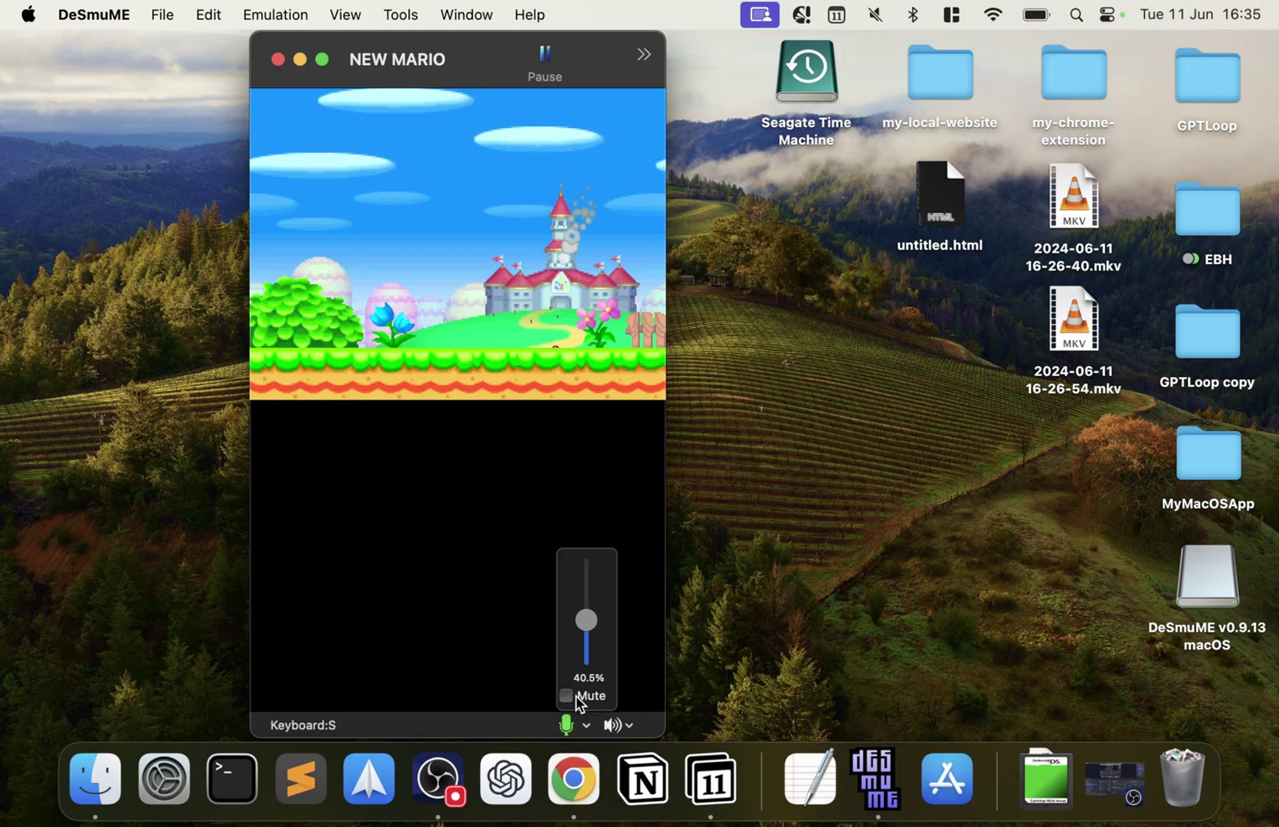
{"action": "left_click", "coordinate": [611, 468]}
{"action": "key", "text": "Right"}
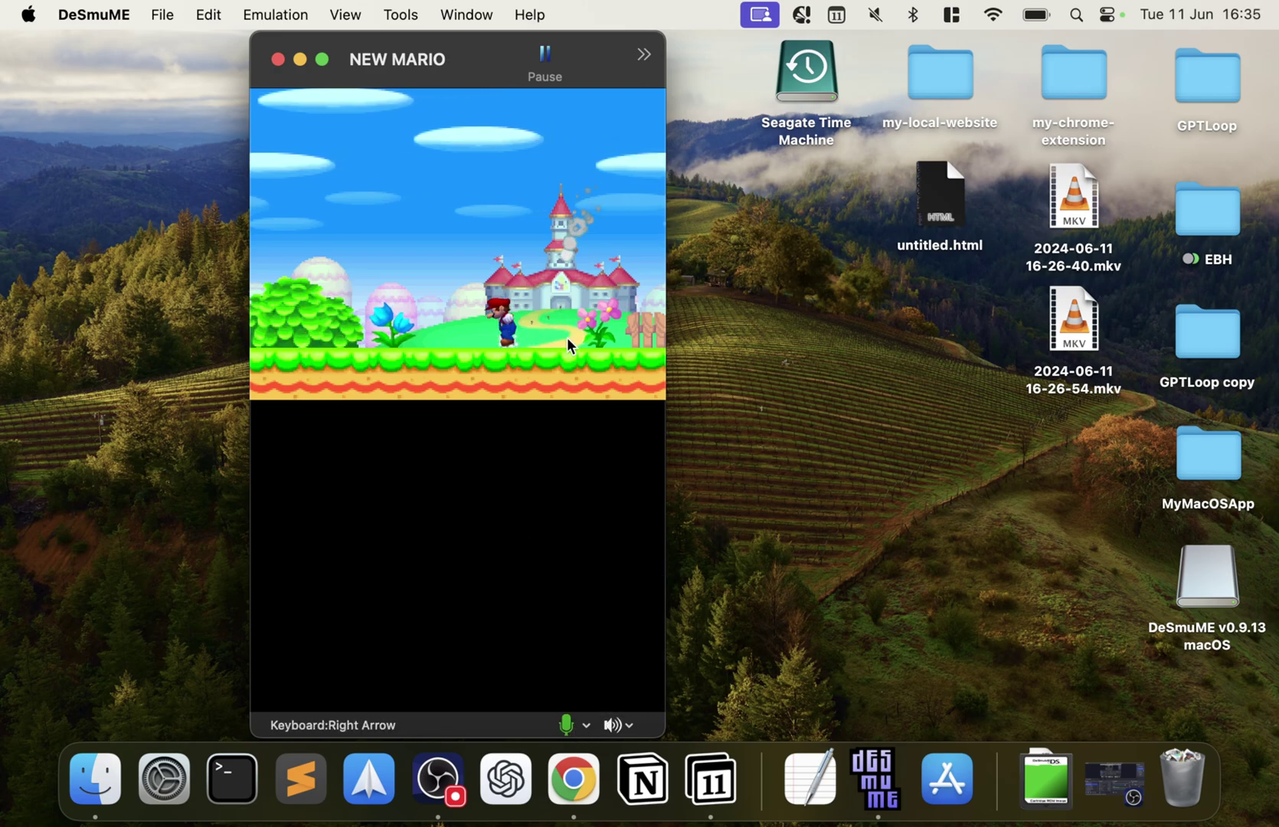
Step: Run the intro at 2x speed up to the World 1 map, and return the emulation speed to 1x
{"action": "left_click", "coordinate": [640, 56]}
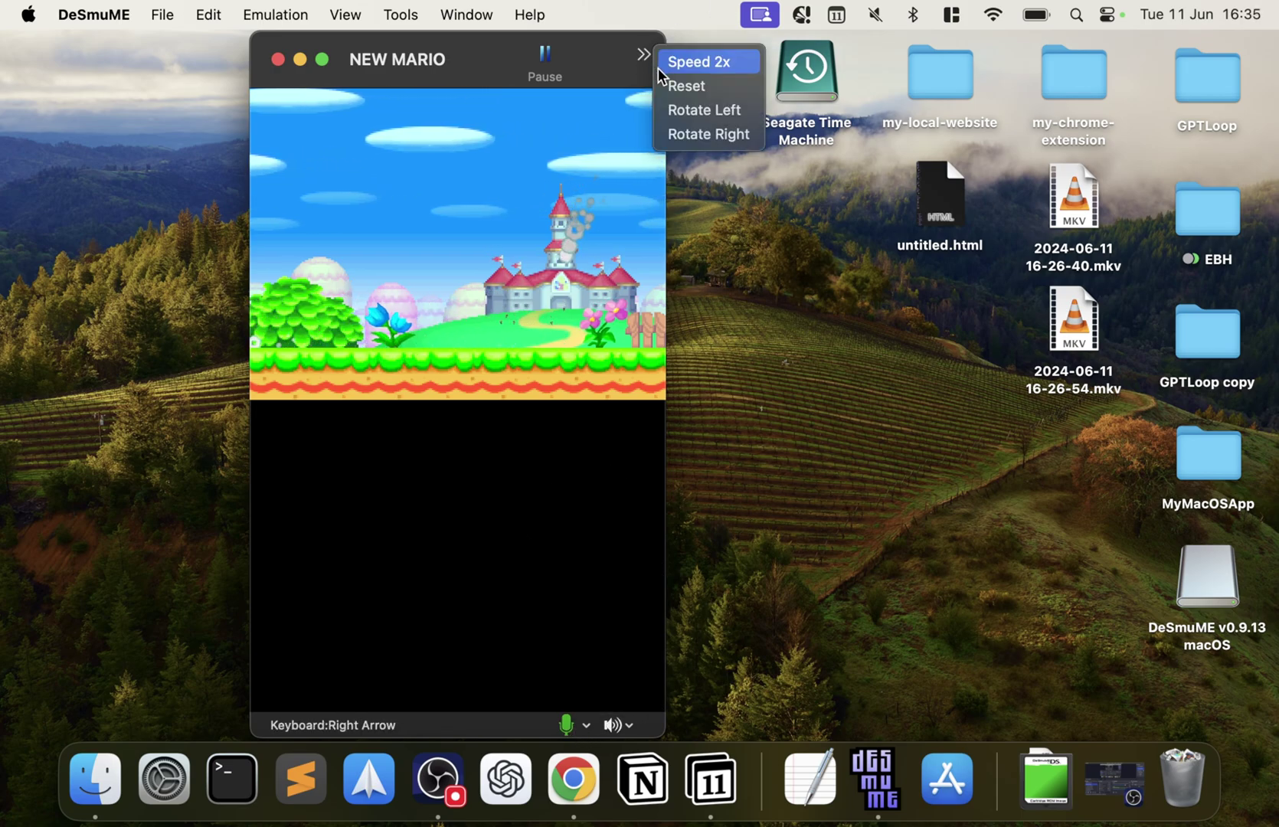
{"action": "left_click", "coordinate": [664, 71]}
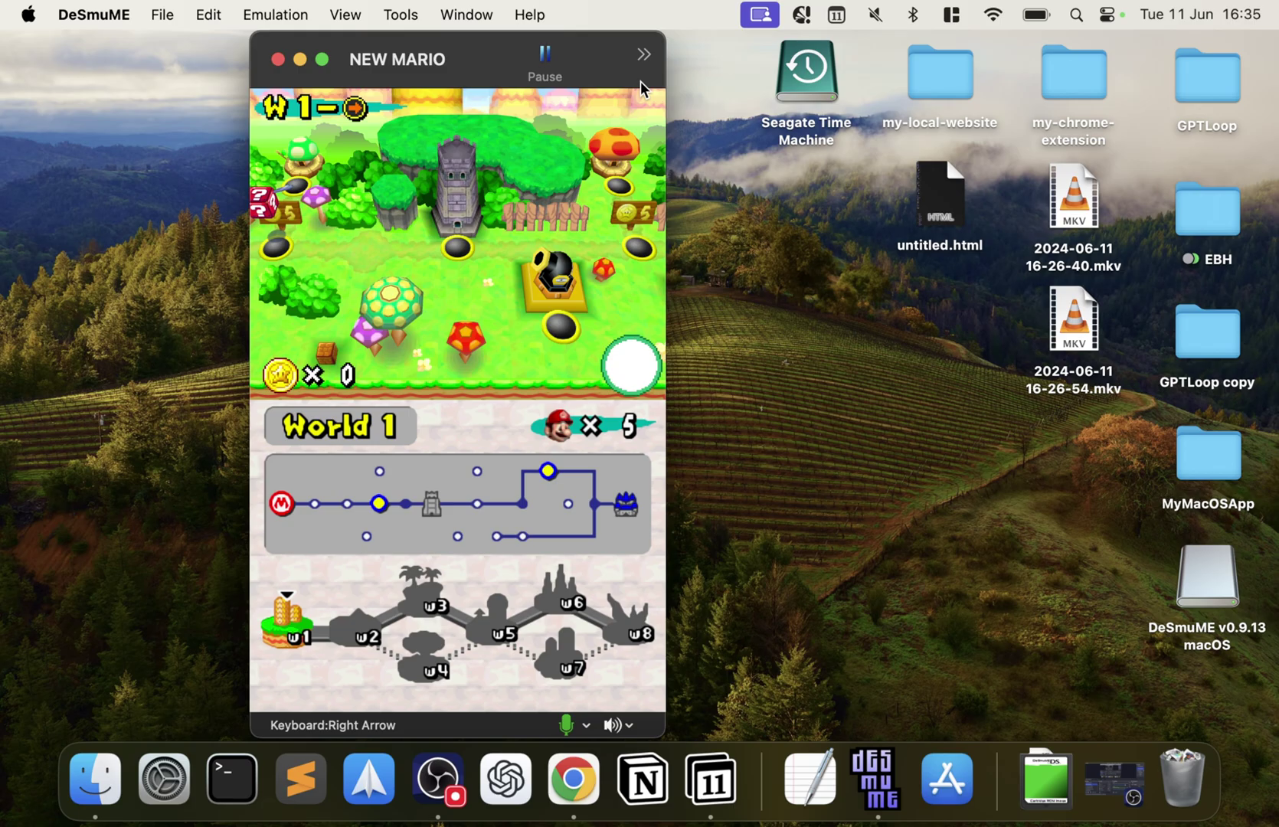
{"action": "left_click", "coordinate": [645, 55]}
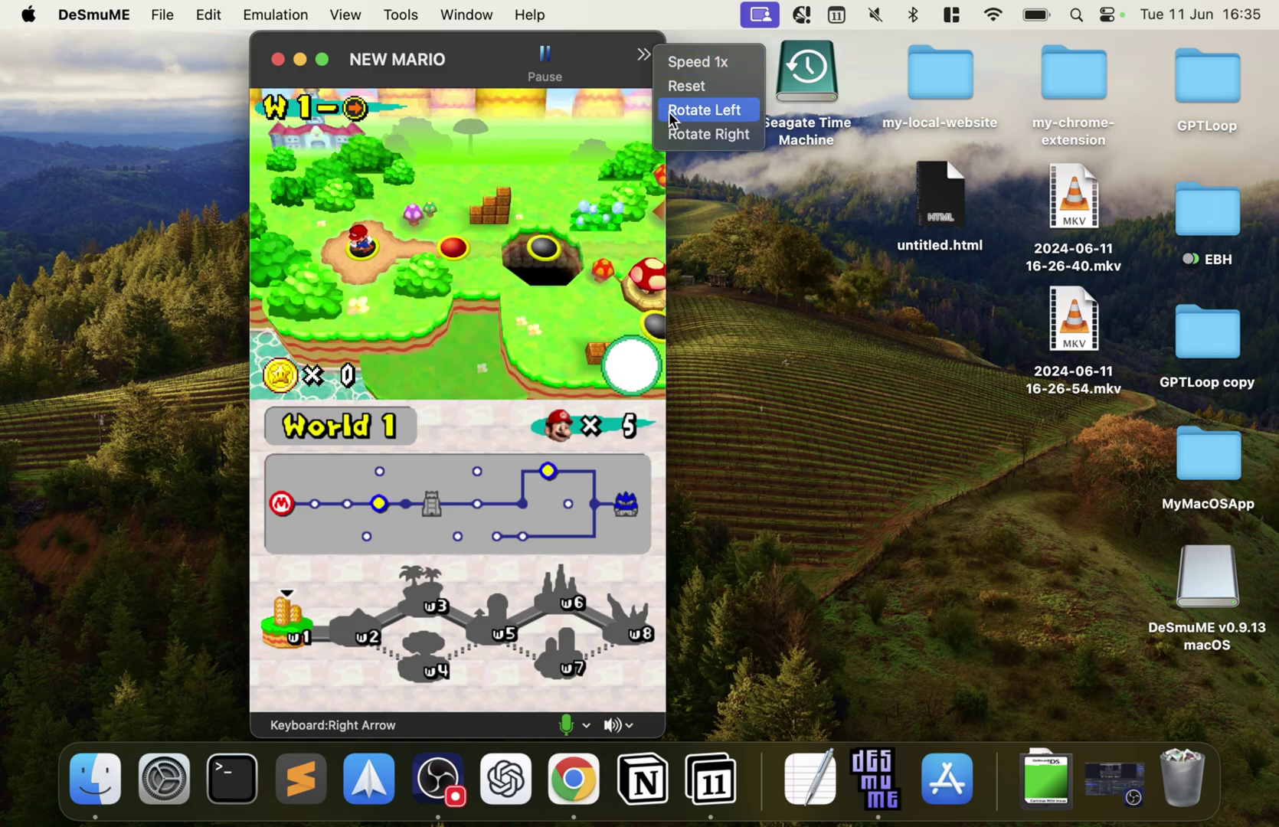
{"action": "left_click", "coordinate": [679, 63]}
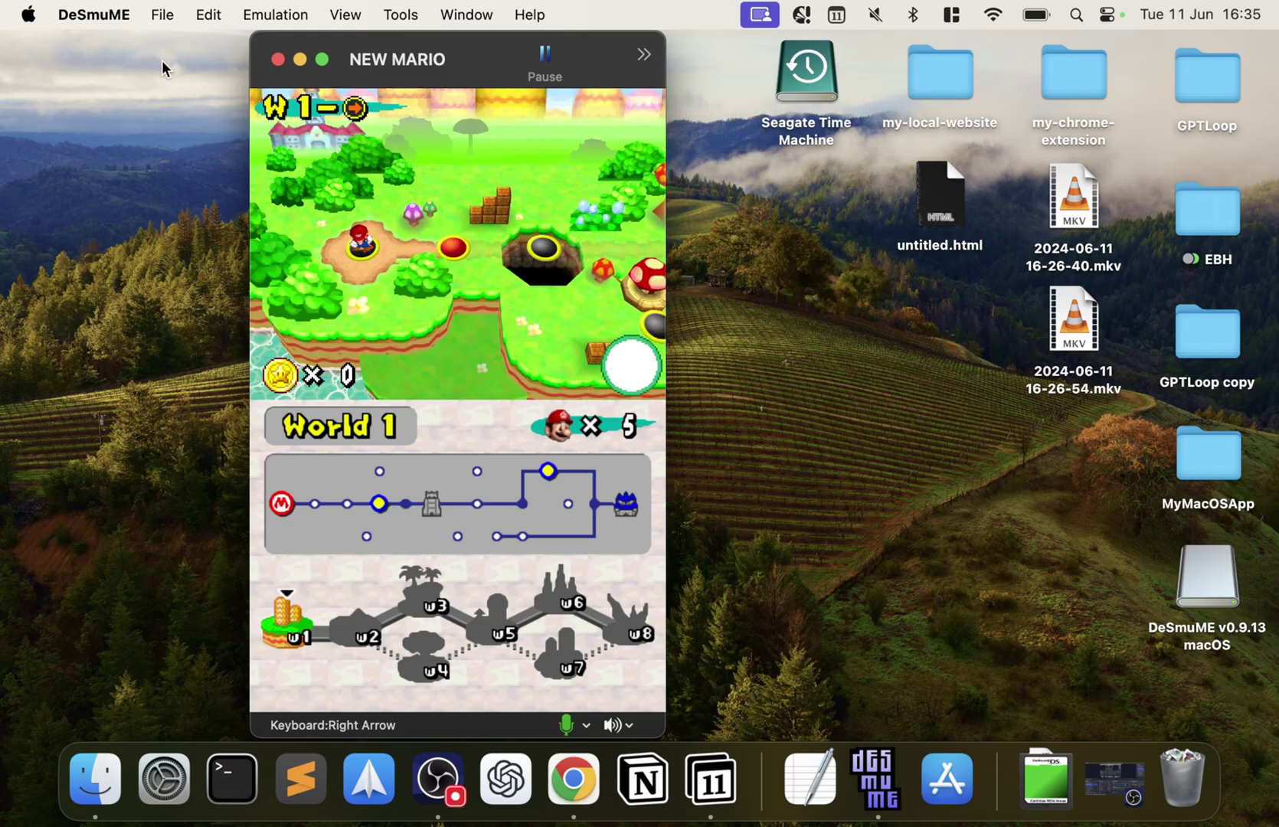
Step: Open the emulator settings and place the preferences window beside the game window
{"action": "left_click", "coordinate": [159, 16]}
{"action": "mouse_move", "coordinate": [96, 15]}
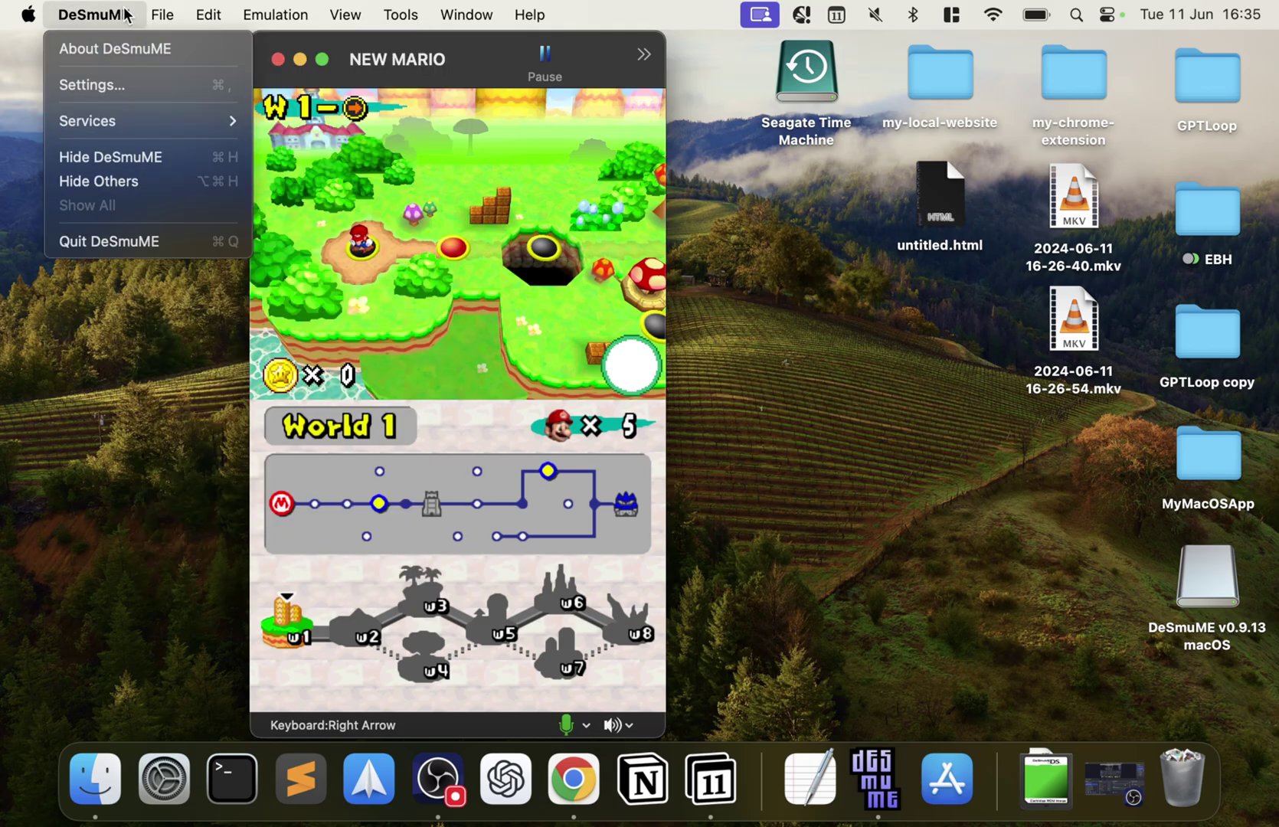
{"action": "left_click", "coordinate": [119, 86]}
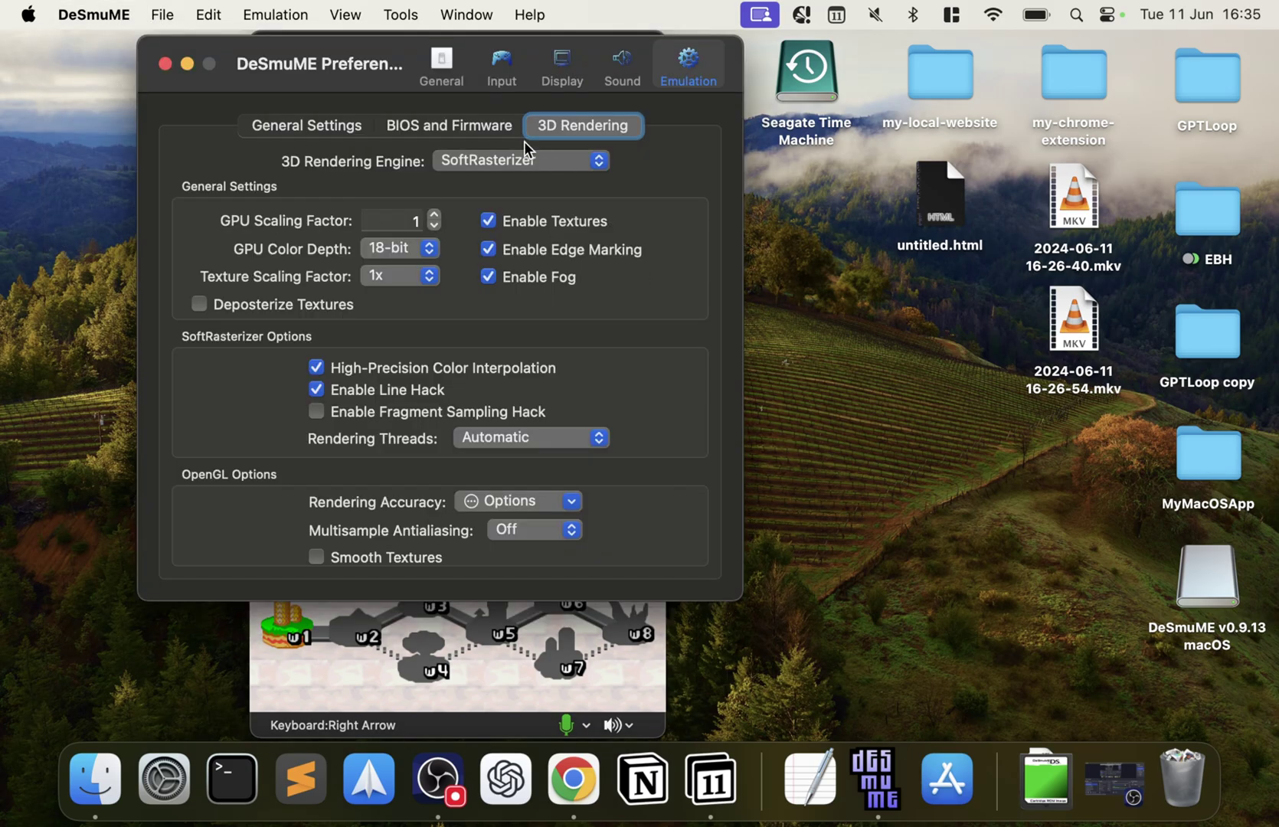
{"action": "left_click_drag", "start_coordinate": [345, 89], "coordinate": [876, 127]}
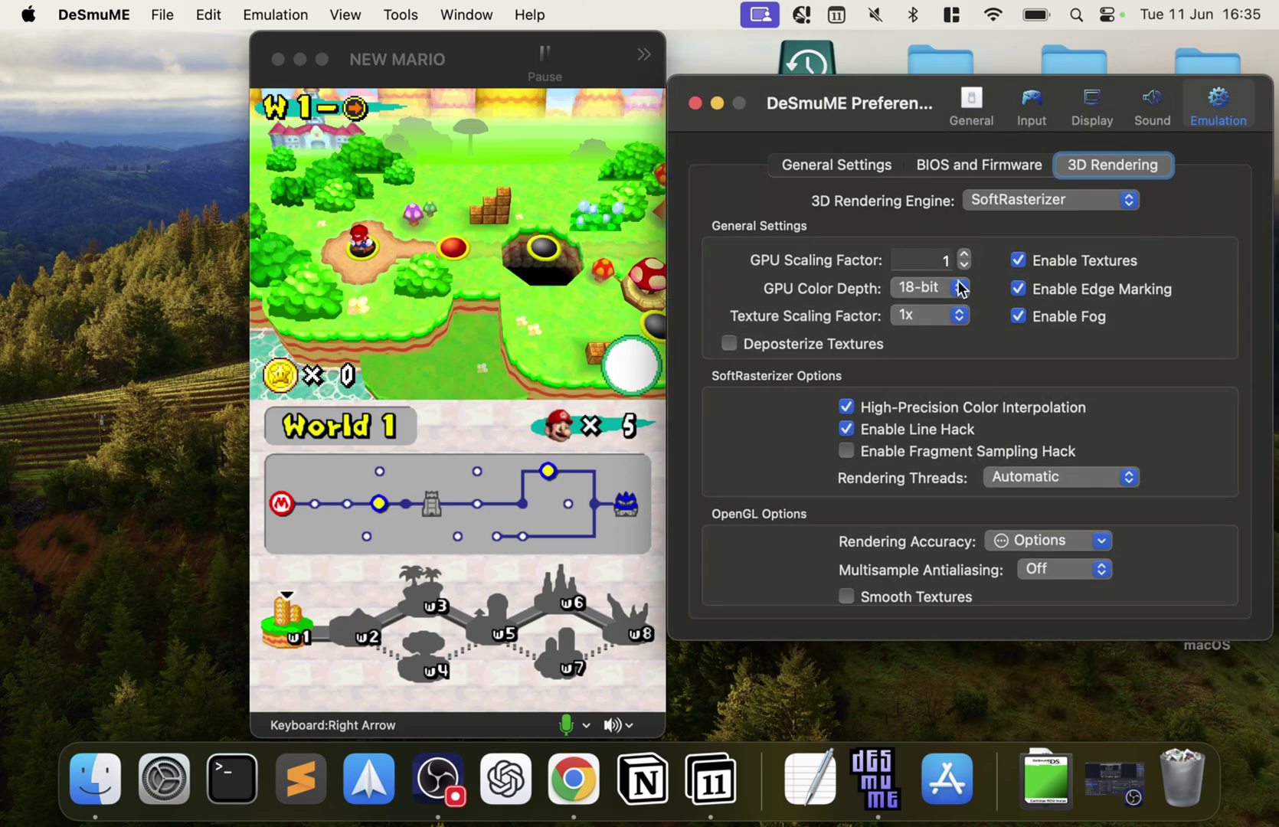
Step: Set the GPU scaling factor to 3 in the 3D rendering settings
{"action": "mouse_move", "coordinate": [960, 291]}
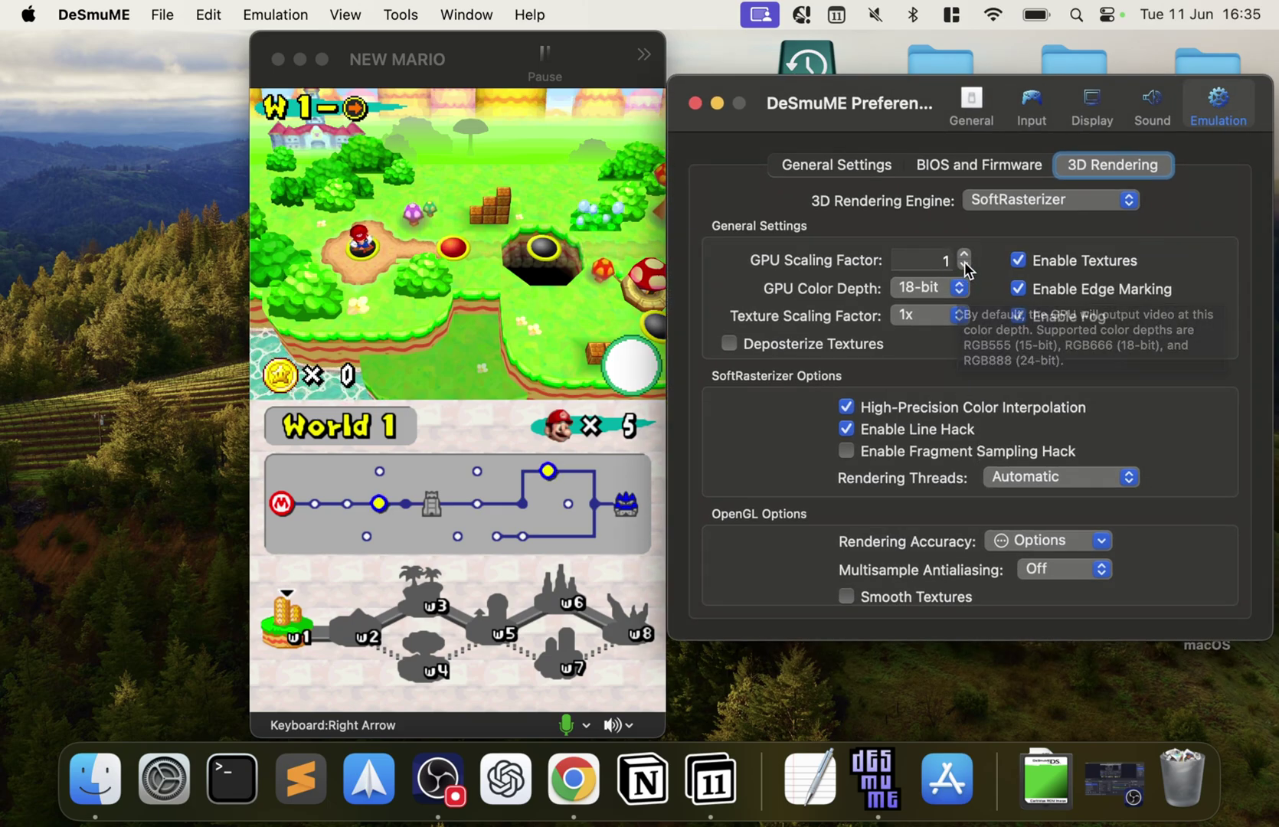
{"action": "left_click", "coordinate": [964, 256]}
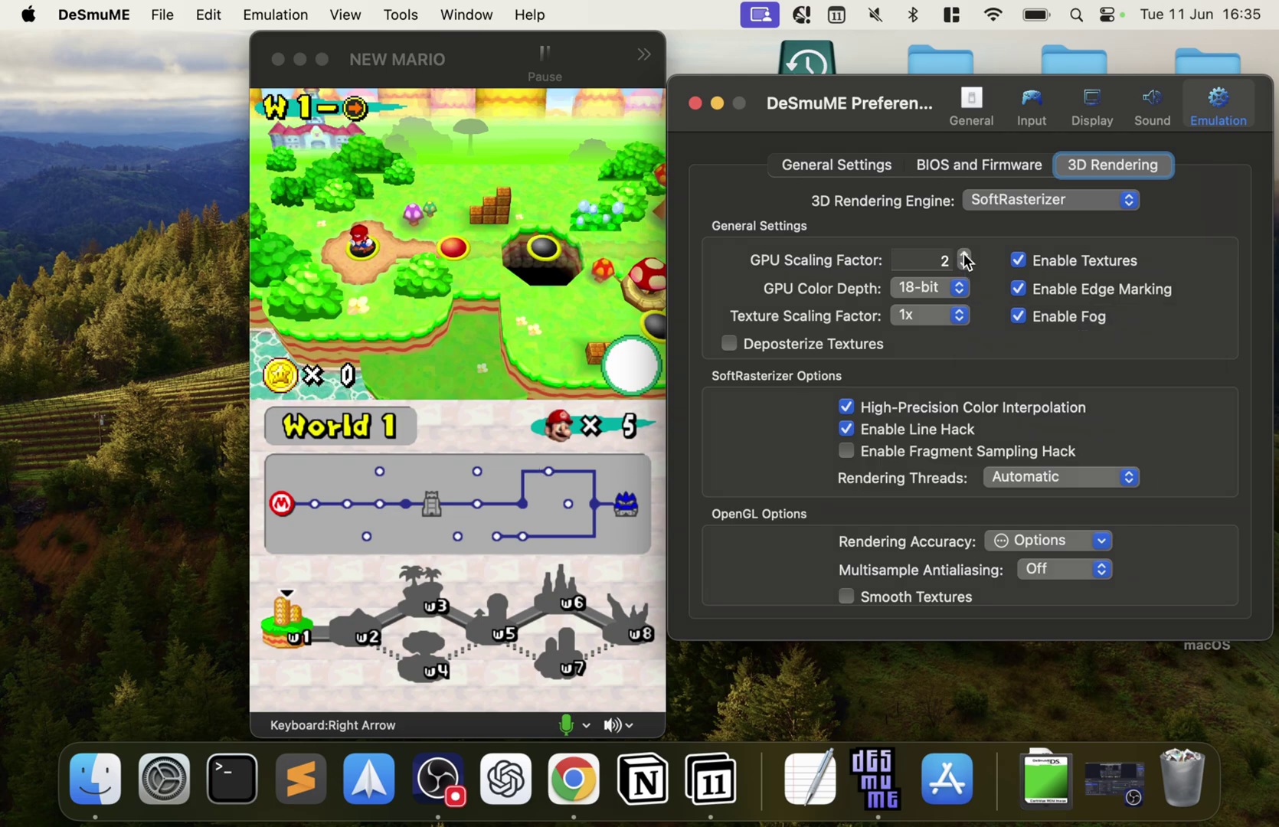
{"action": "left_click", "coordinate": [963, 266]}
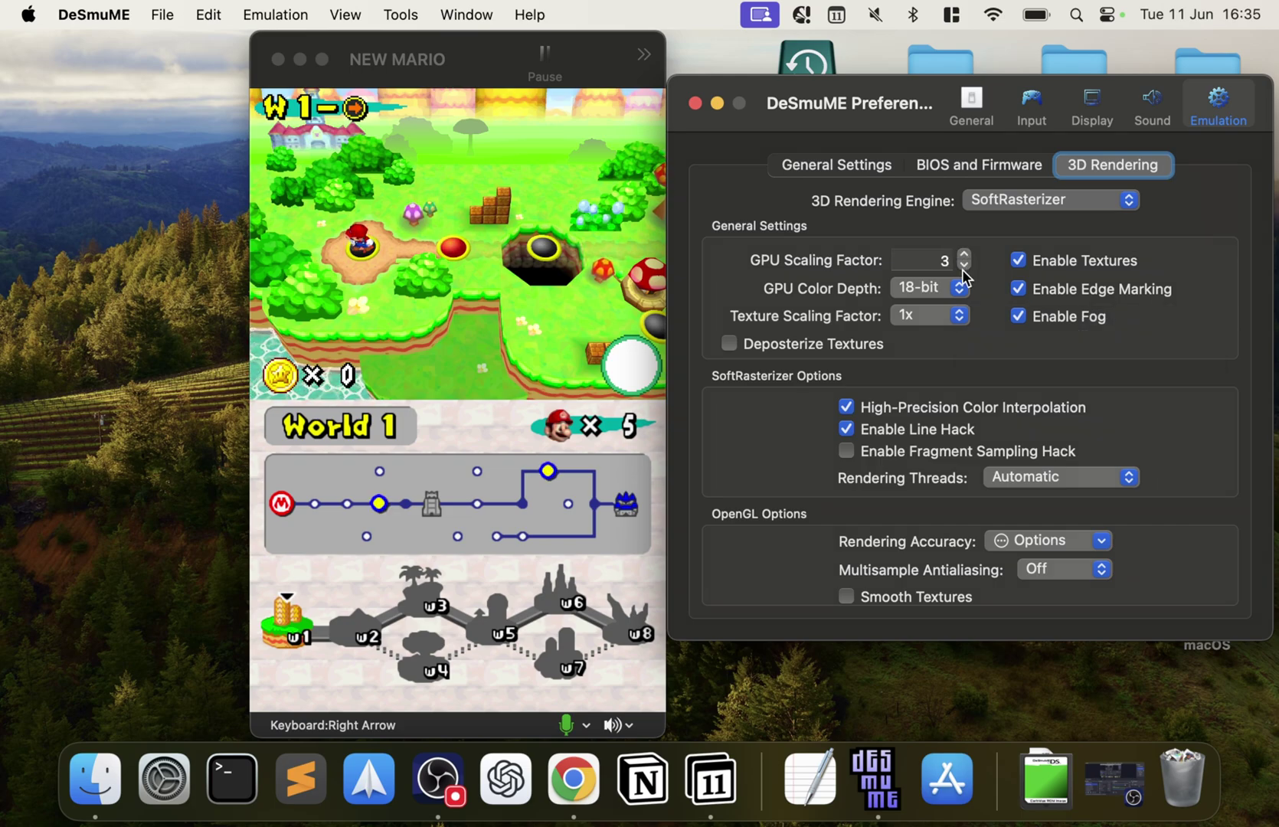
Step: Close the preferences window and switch the CPU emulation engine to Dynamic Recompiler in the emulation settings
{"action": "left_click", "coordinate": [694, 103]}
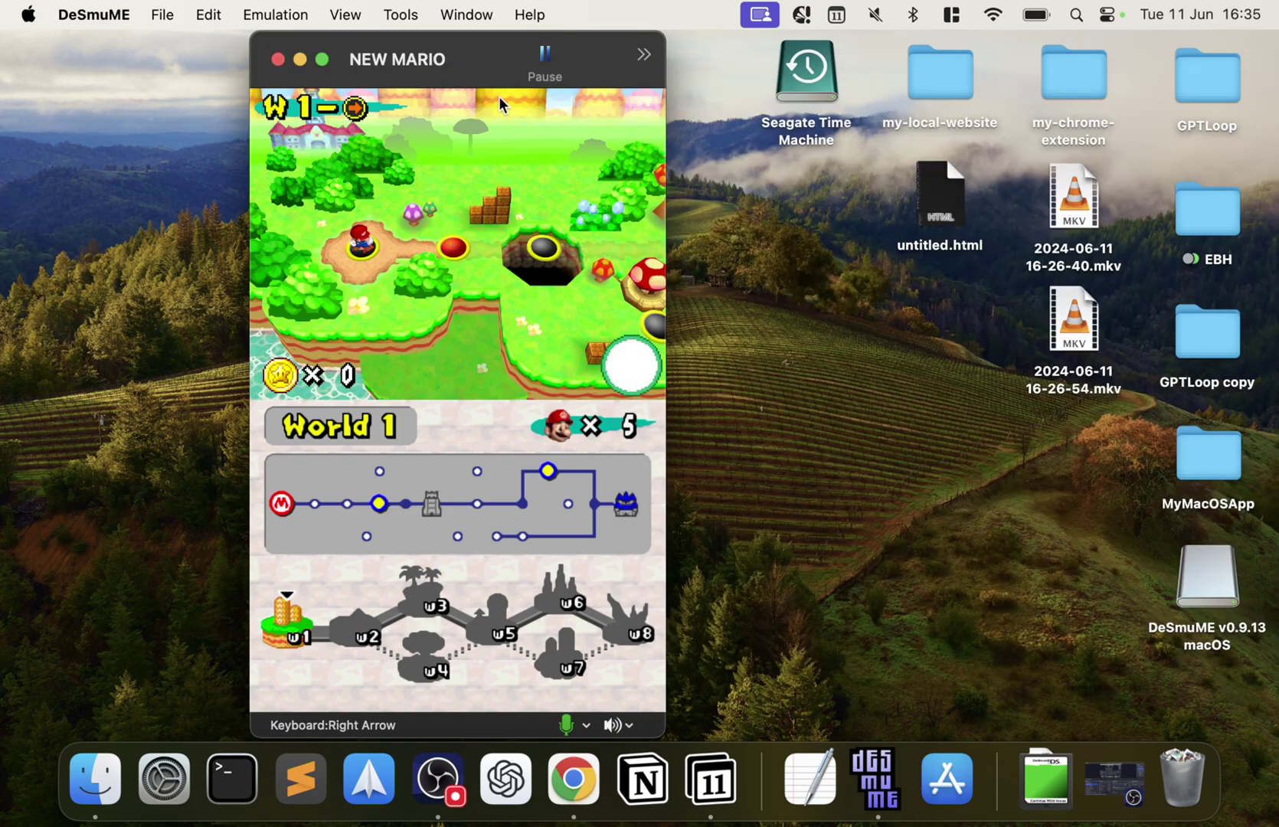
{"action": "left_click", "coordinate": [277, 16]}
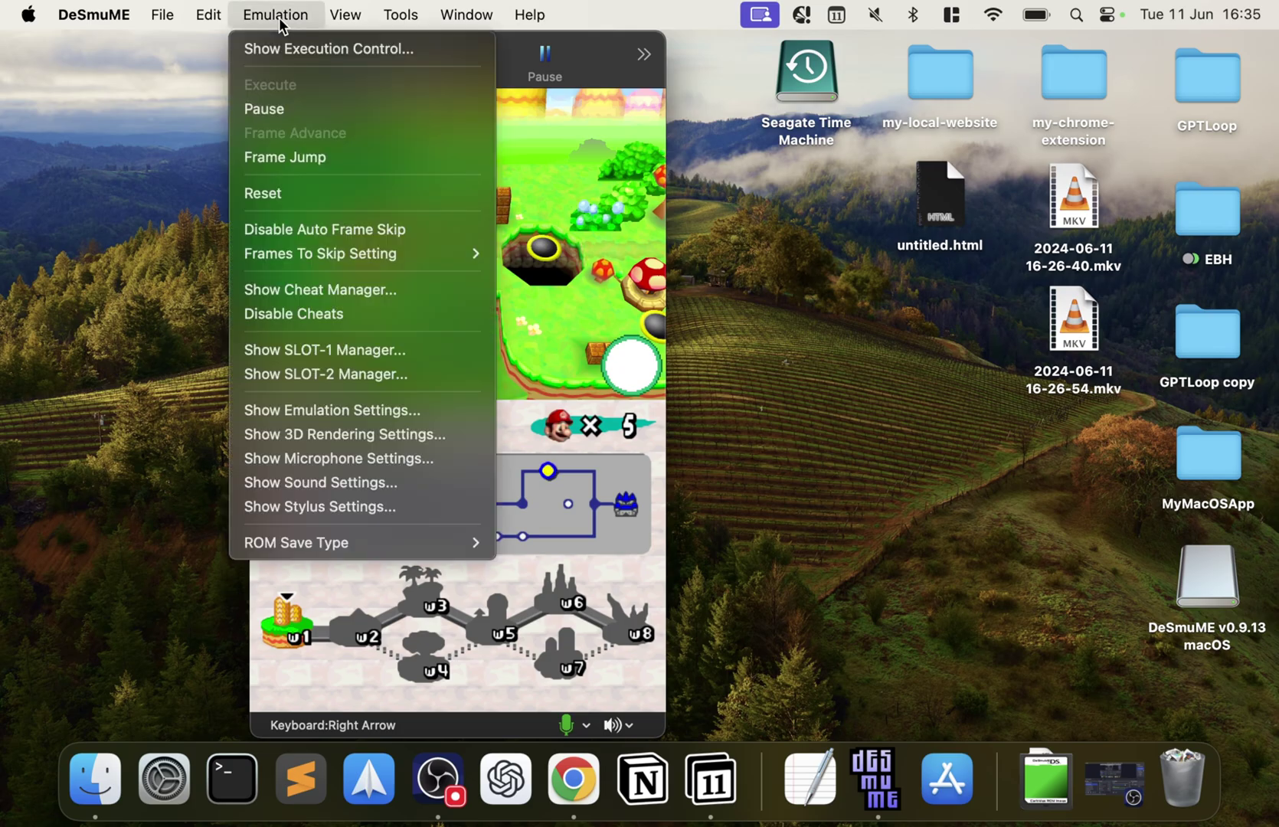
{"action": "left_click", "coordinate": [350, 410]}
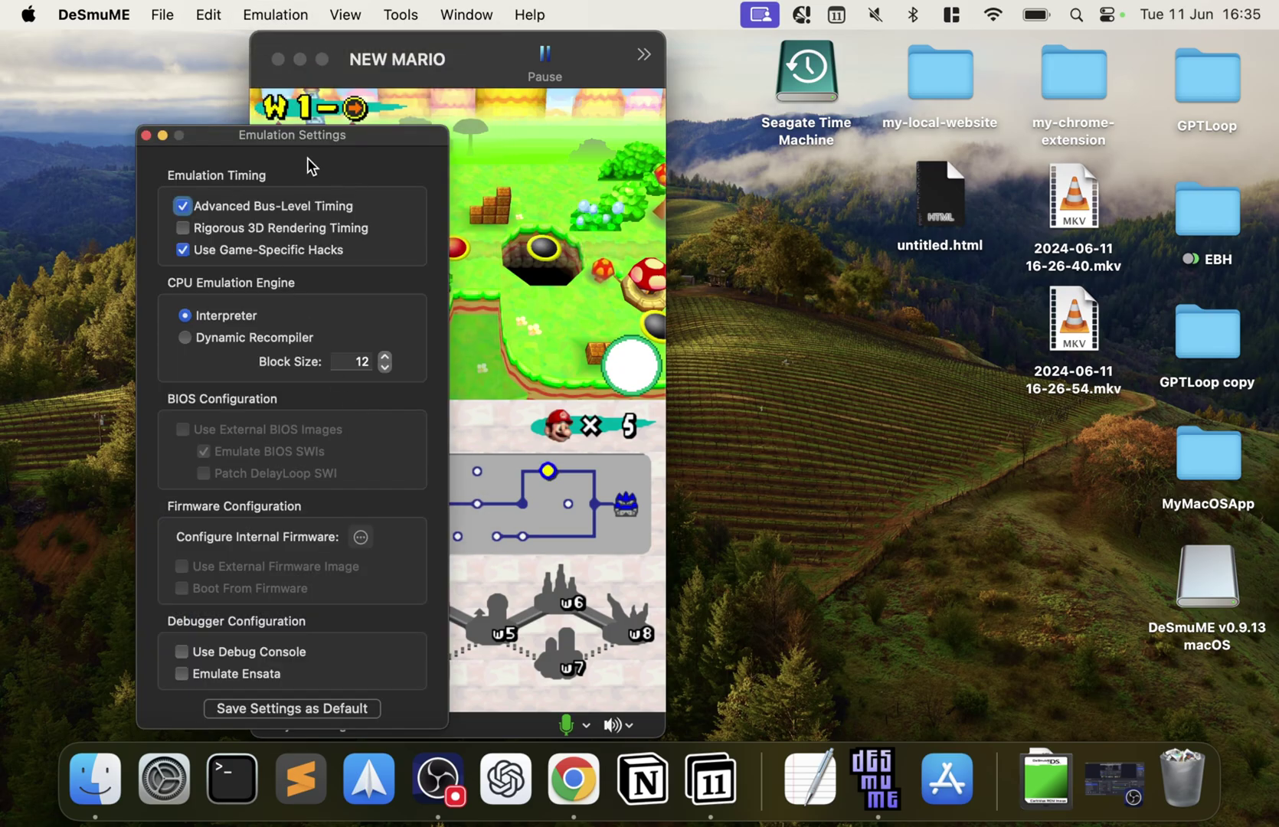
{"action": "left_click_drag", "start_coordinate": [246, 136], "coordinate": [795, 72]}
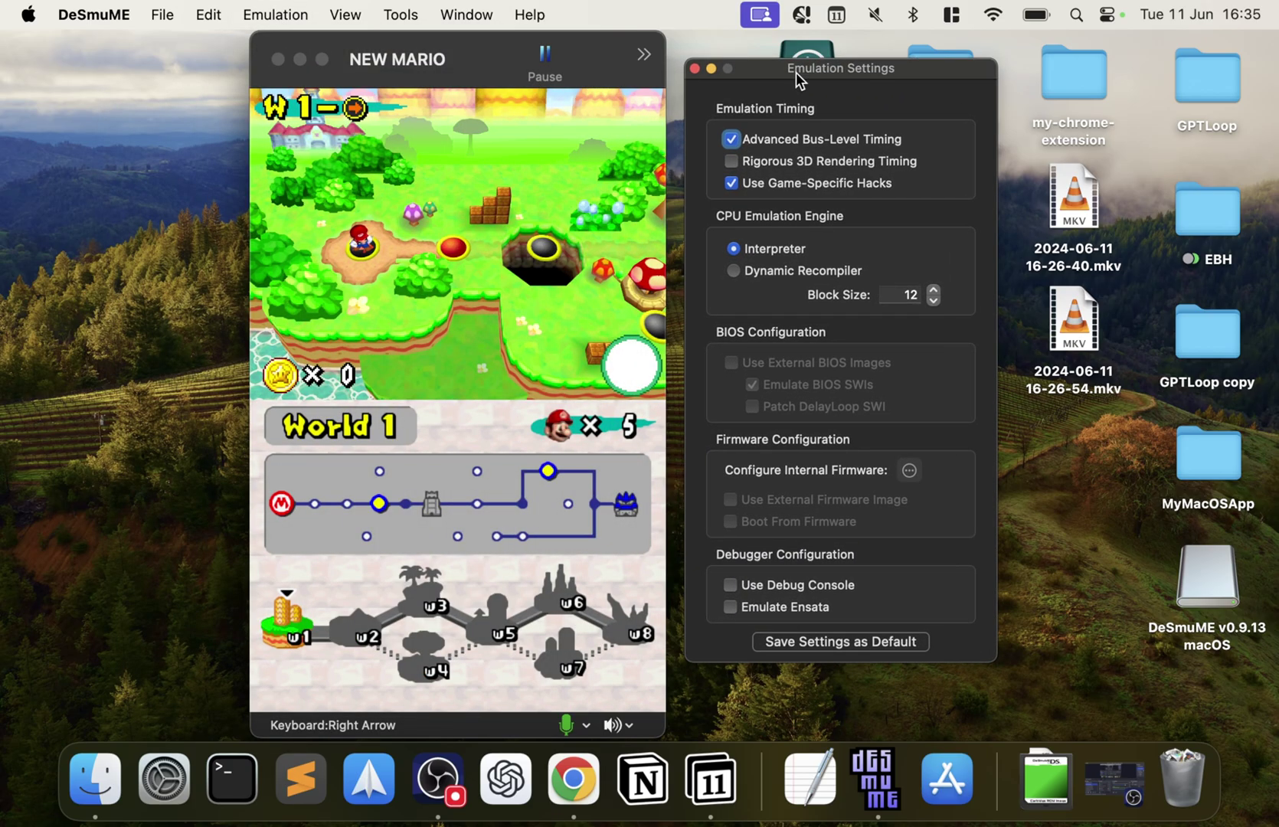
{"action": "left_click", "coordinate": [735, 270]}
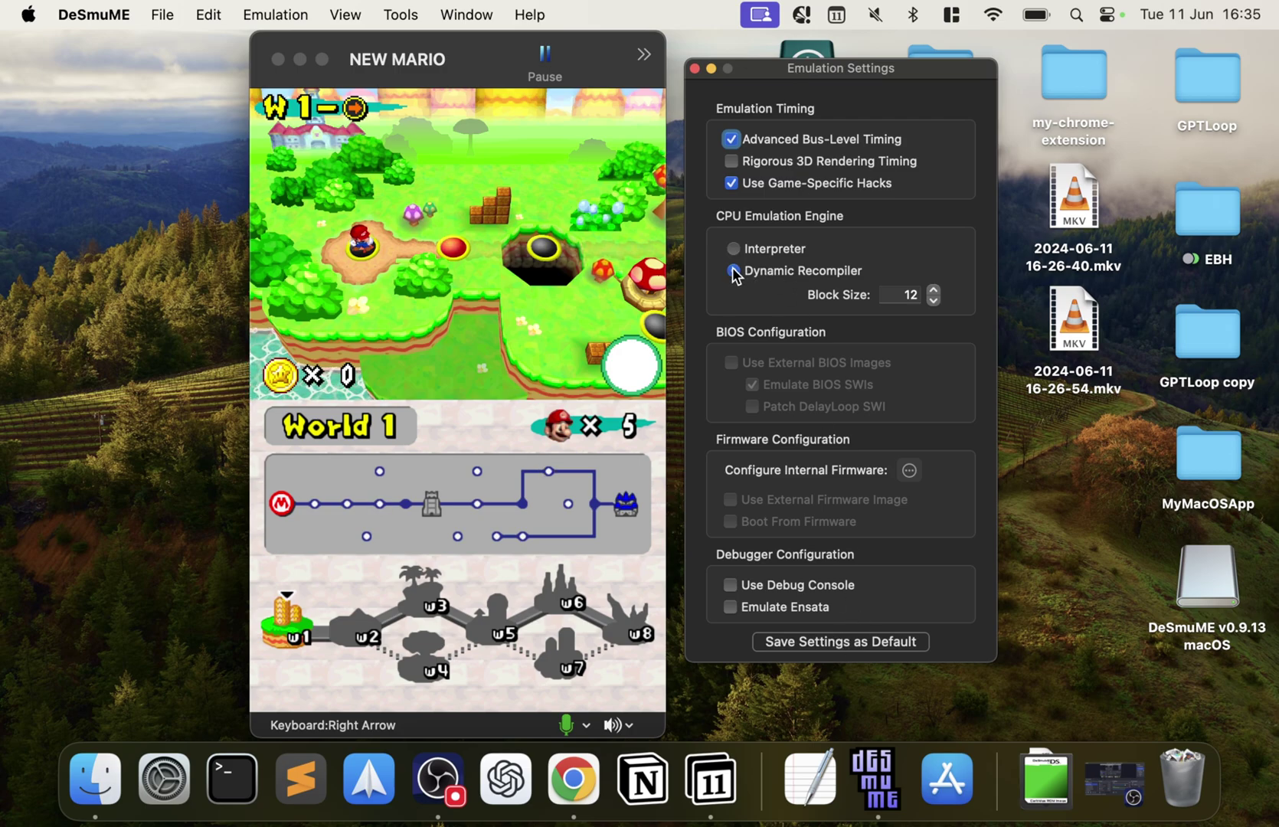
{"action": "left_click", "coordinate": [694, 71]}
Step: Lower the 3D rendering settings to GPU scaling factor 1, 18-bit color depth and 1x texture scaling, with multisample antialiasing off
{"action": "left_click", "coordinate": [275, 15]}
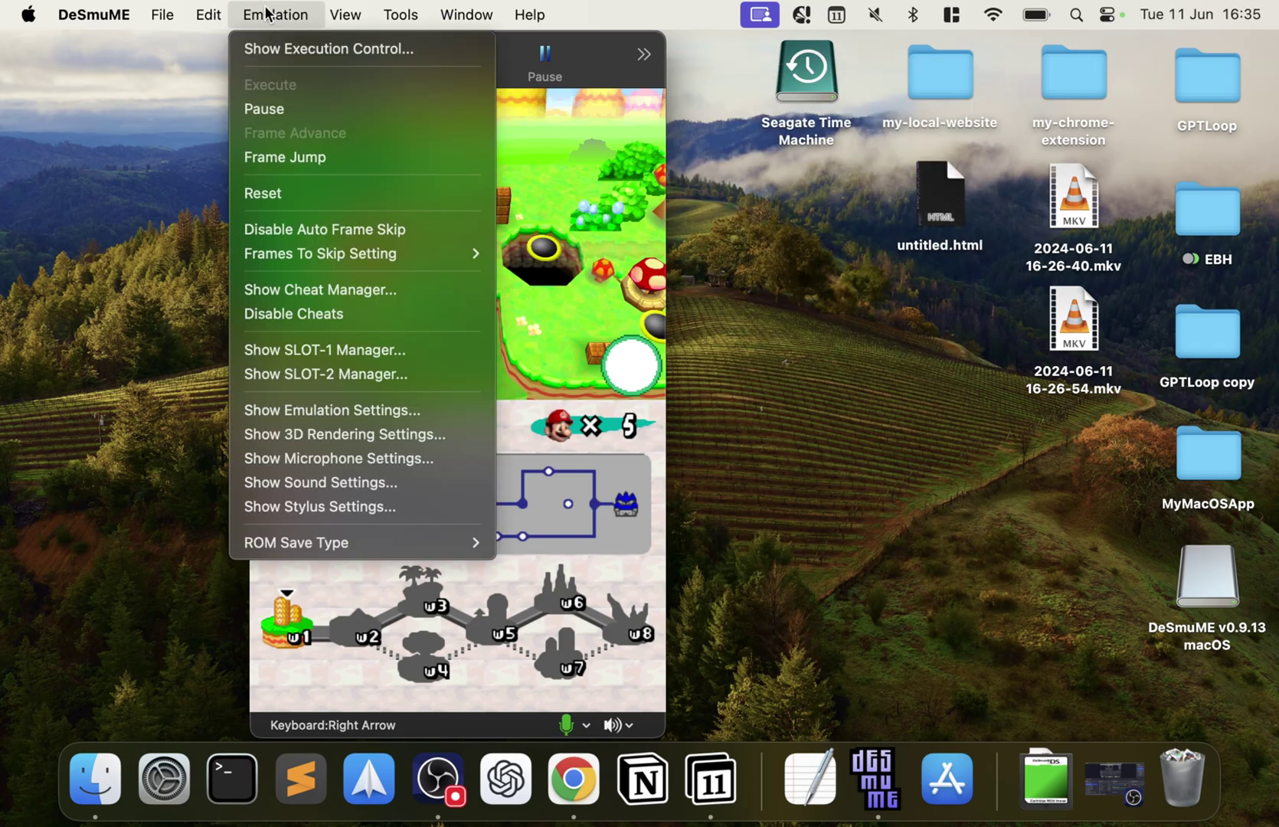
{"action": "left_click", "coordinate": [350, 437]}
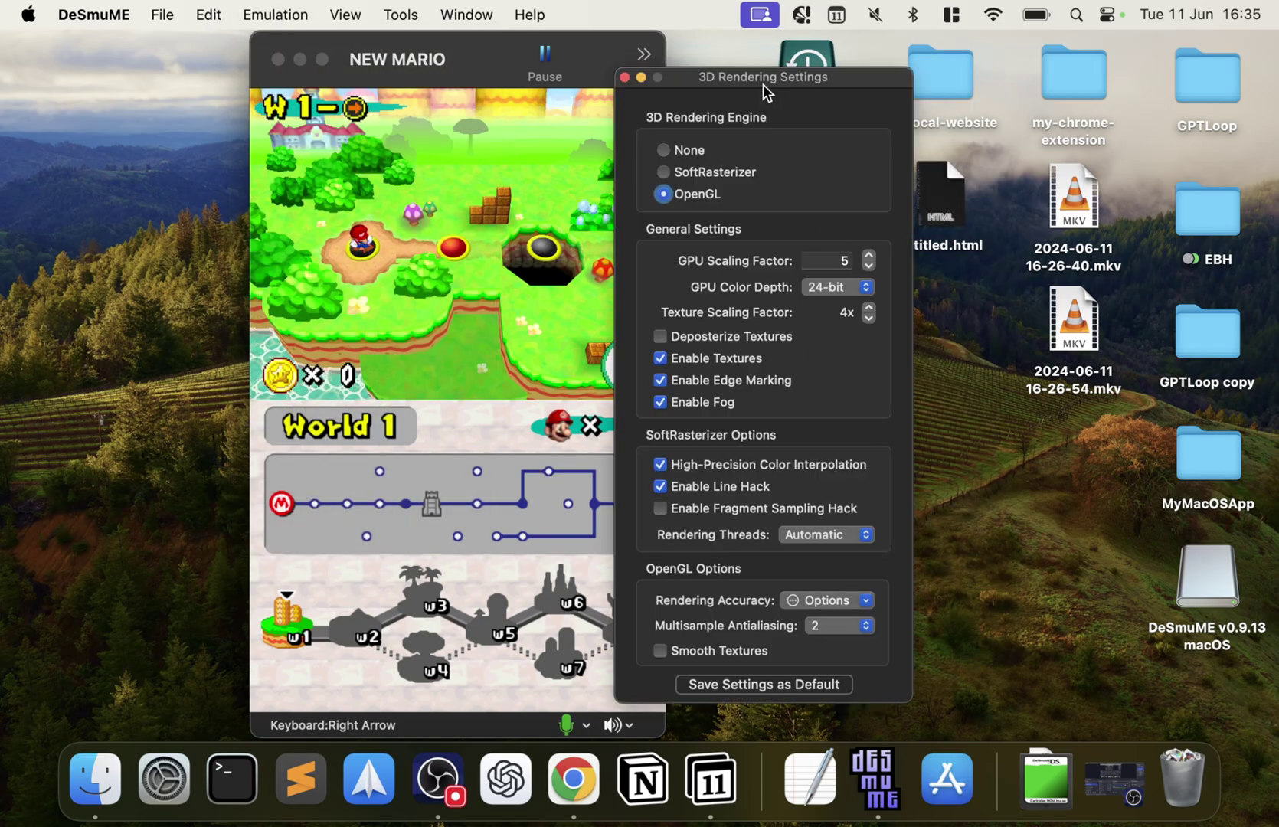
{"action": "left_click_drag", "start_coordinate": [751, 75], "coordinate": [911, 39]}
{"action": "left_click", "coordinate": [1030, 229]}
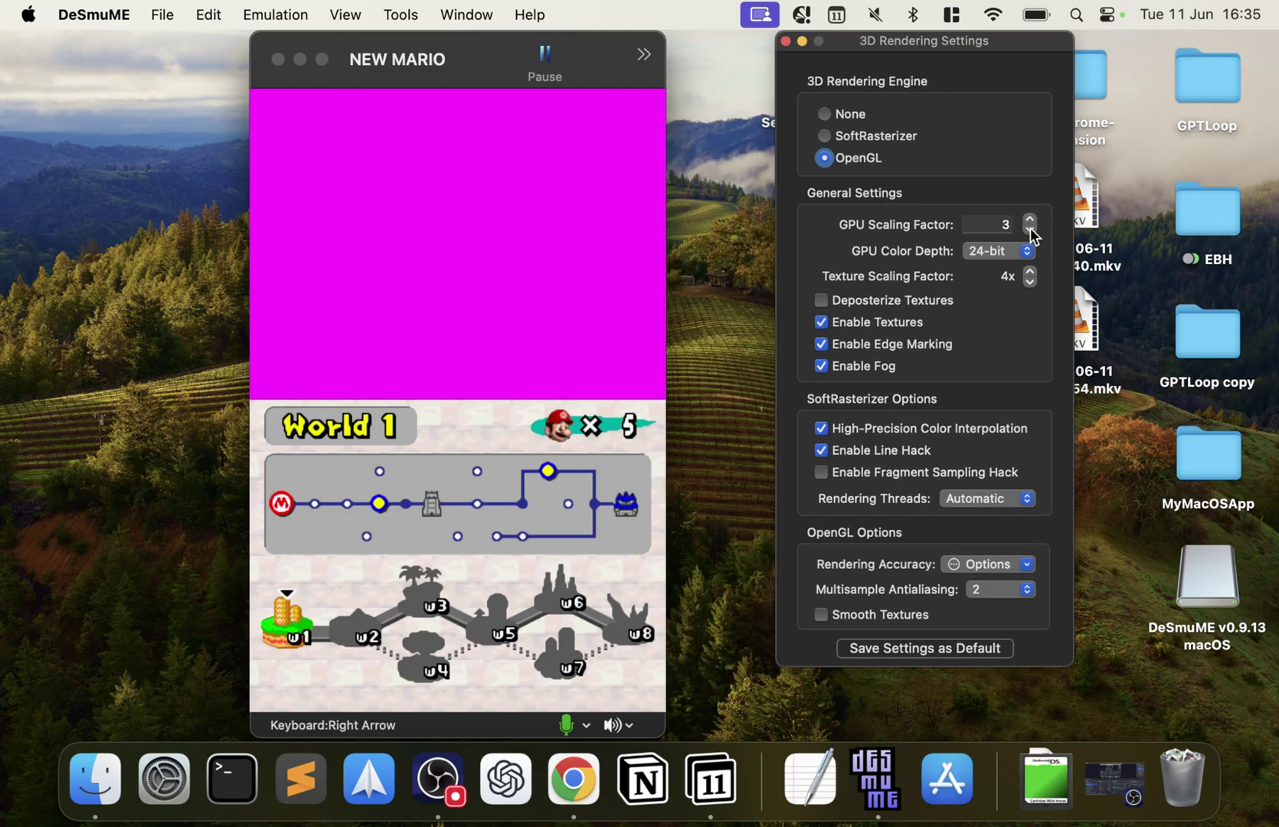
{"action": "left_click", "coordinate": [1026, 250]}
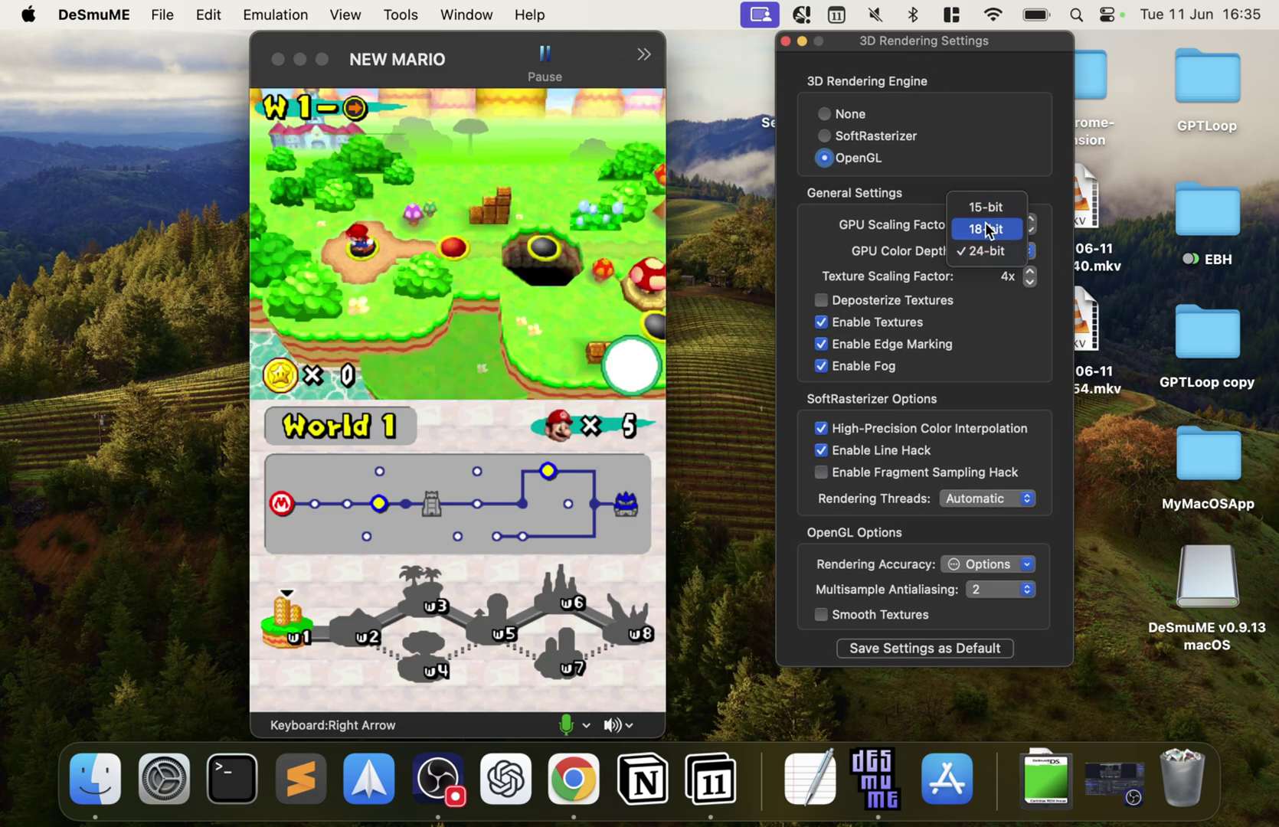
{"action": "left_click", "coordinate": [987, 227]}
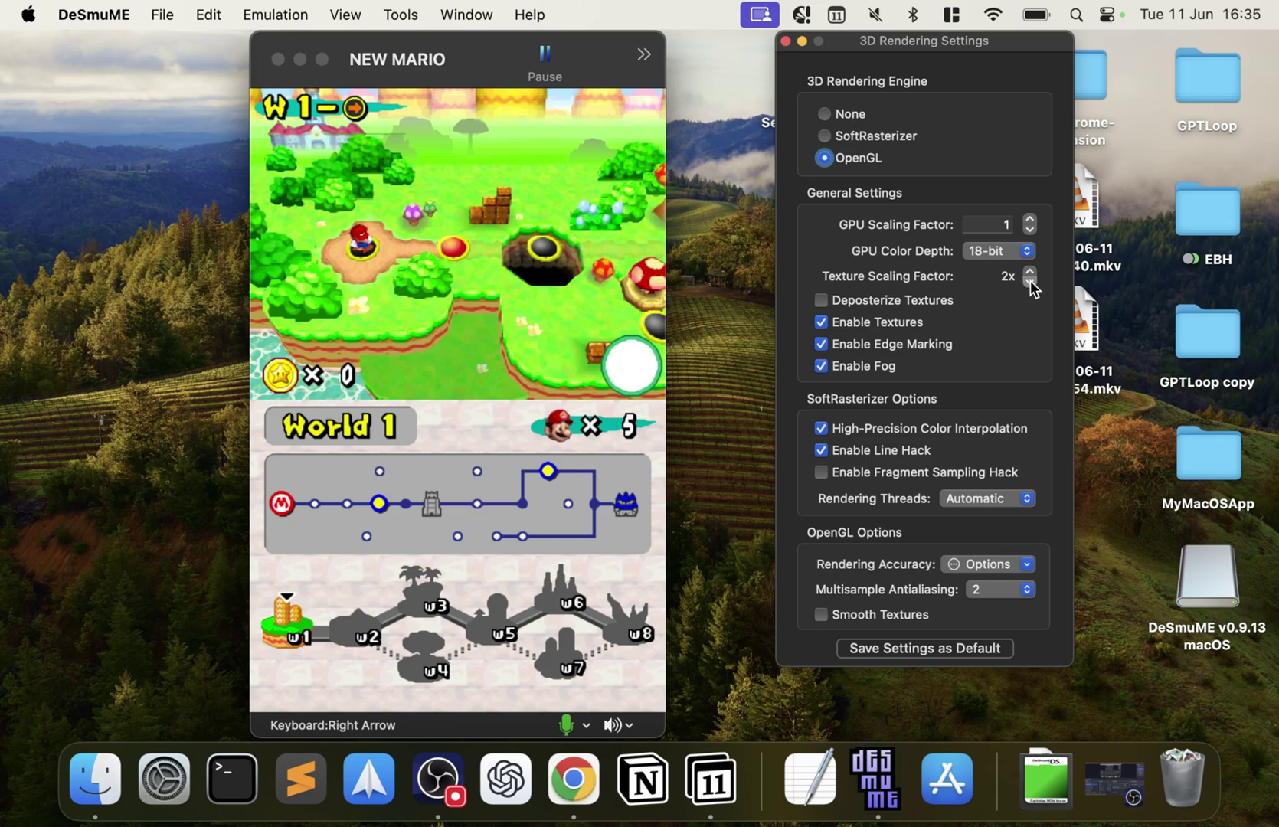
{"action": "left_click", "coordinate": [977, 591]}
{"action": "left_click", "coordinate": [981, 566]}
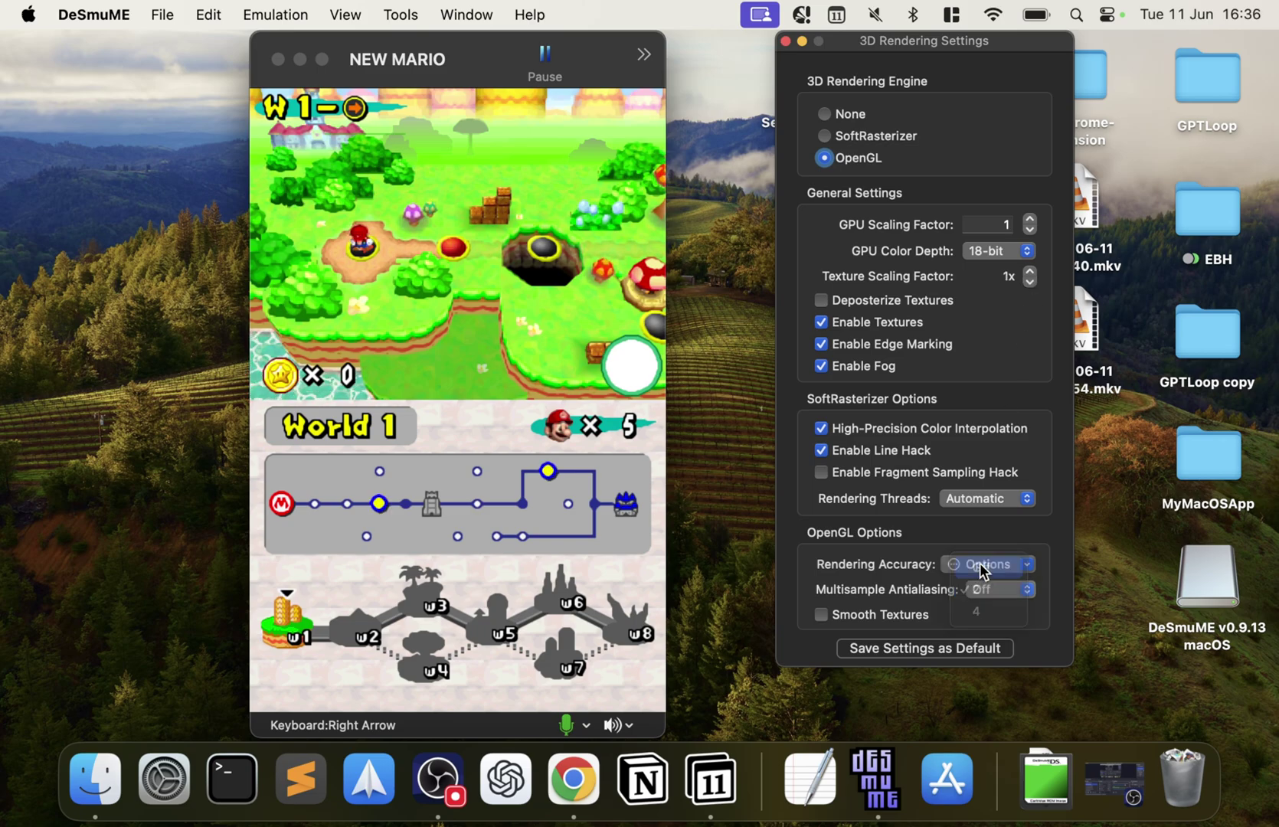
Step: Select the SoftRasterizer engine and set the GPU scaling factor to 4, texture scaling to 4x and multisample antialiasing to 4
{"action": "left_click", "coordinate": [867, 132]}
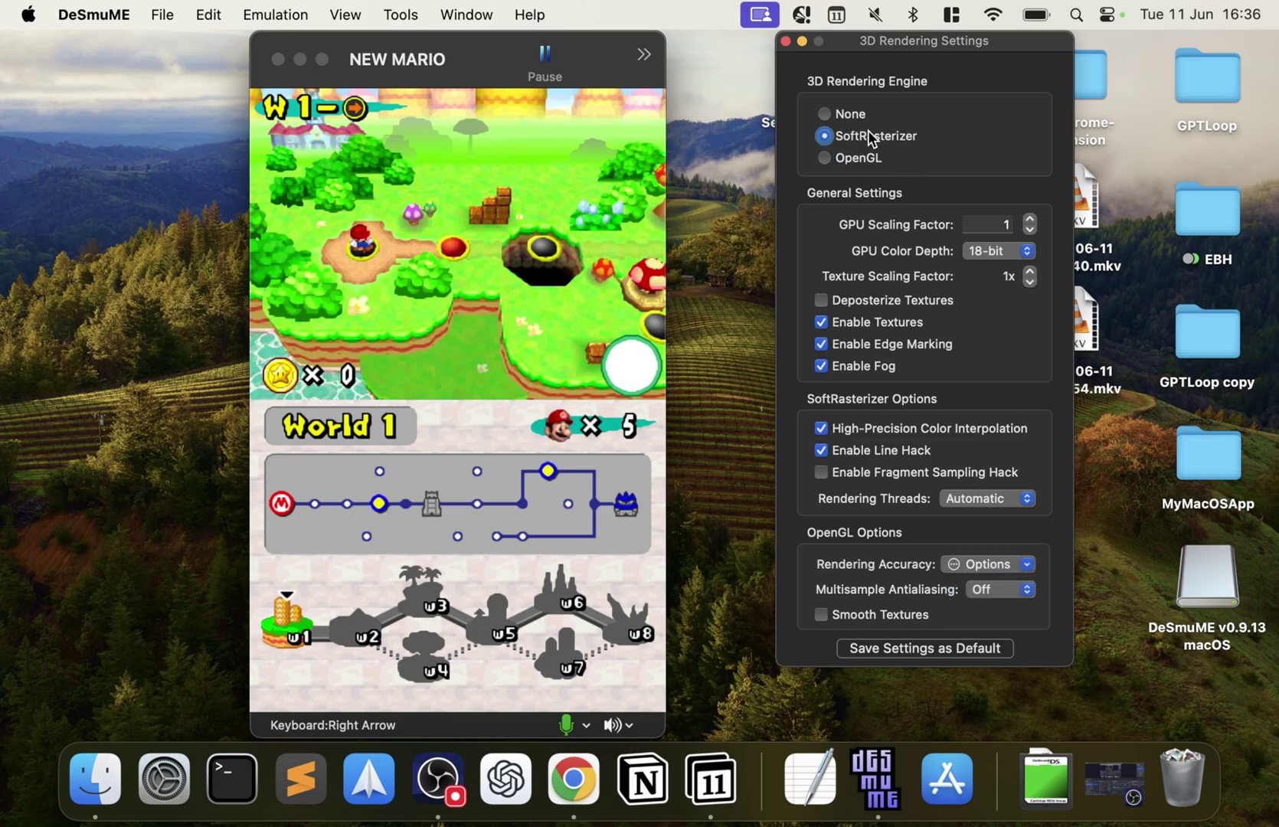
{"action": "left_click", "coordinate": [1030, 219]}
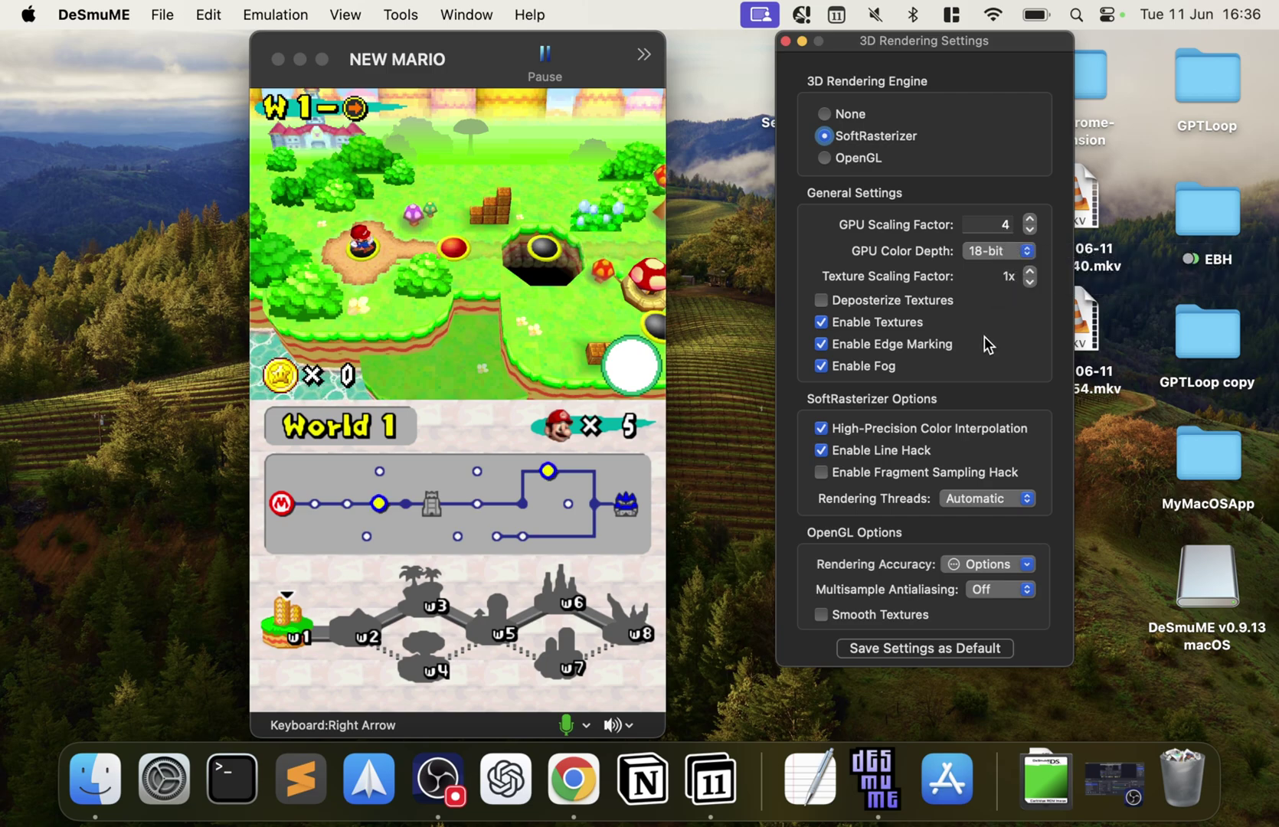
{"action": "left_click", "coordinate": [995, 589]}
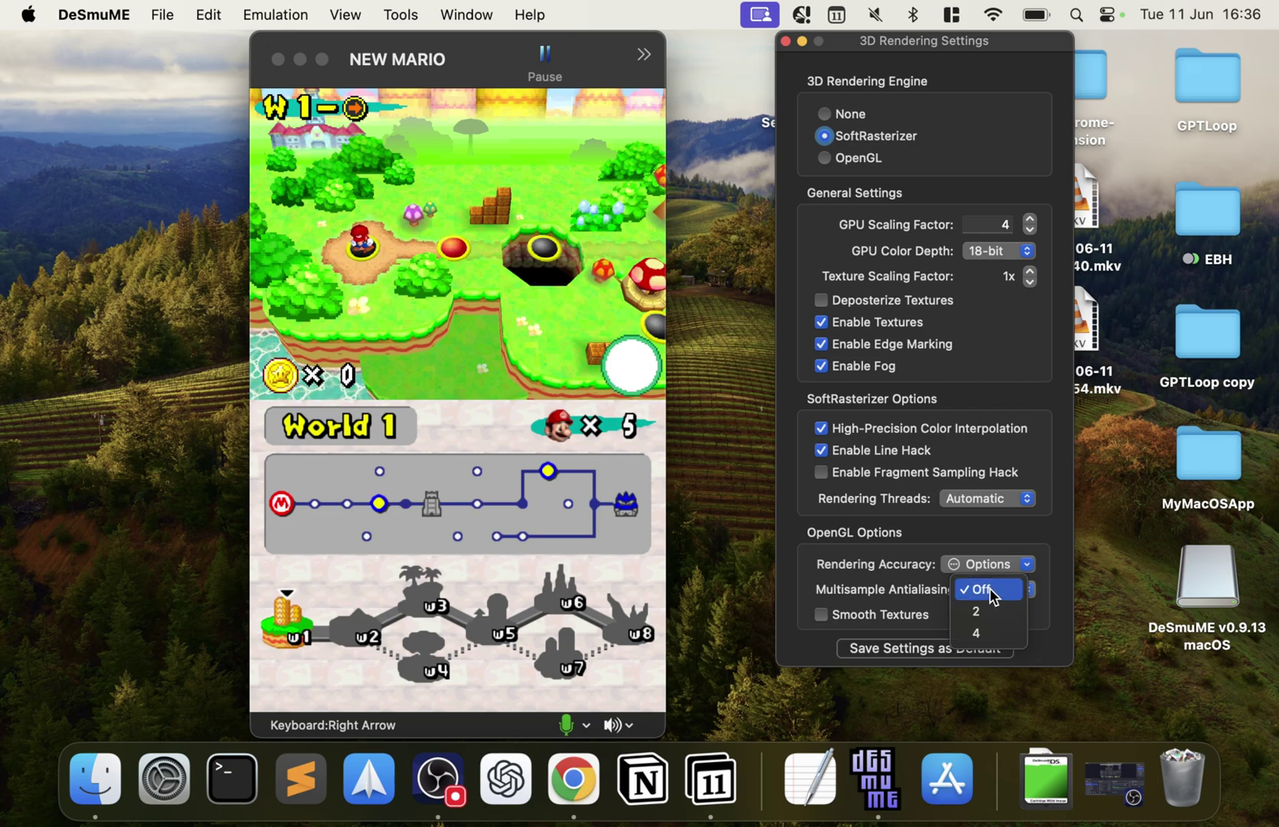
{"action": "left_click", "coordinate": [984, 612]}
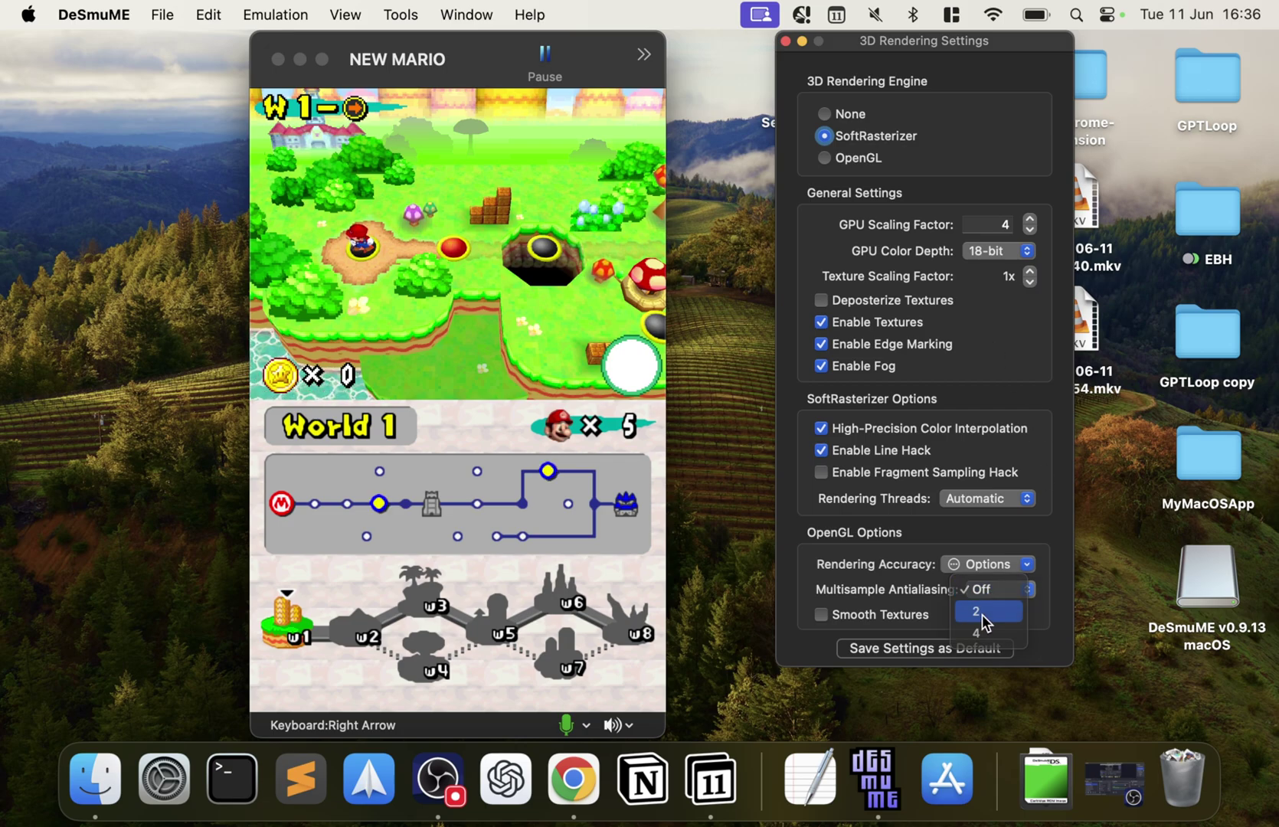
{"action": "left_click", "coordinate": [988, 589]}
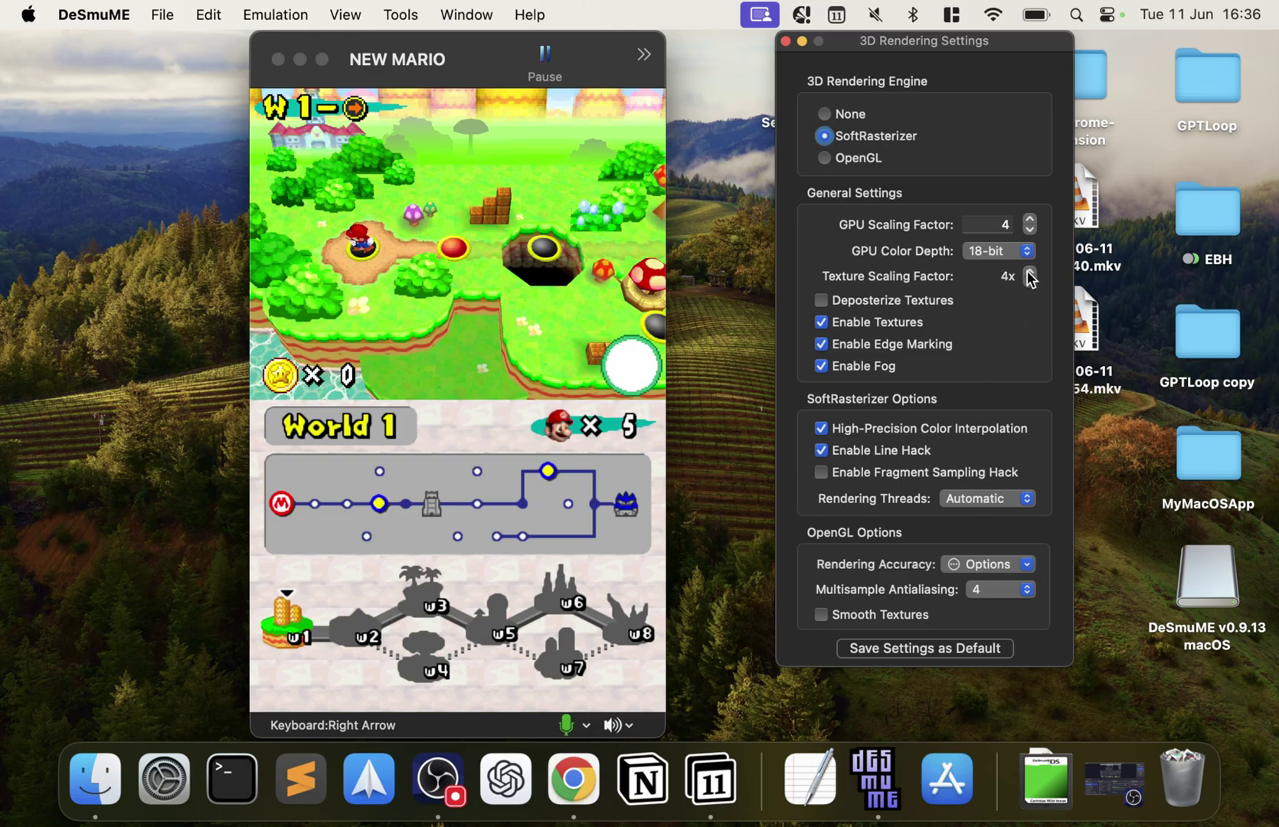
Step: Move Mario to the first level on the map, start World 1-1, and close the 3D rendering settings window
{"action": "left_click", "coordinate": [404, 355]}
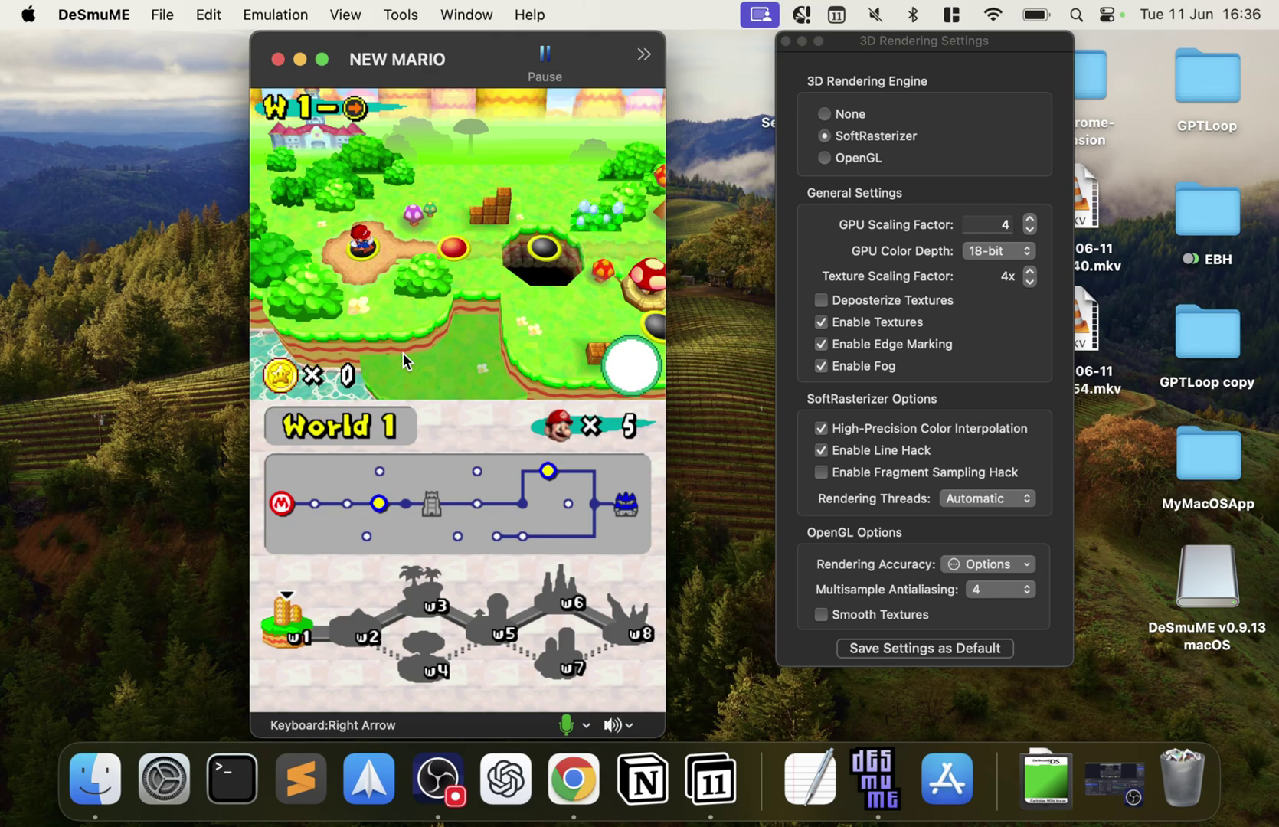
{"action": "key", "text": "a"}
{"action": "key", "text": "Right"}
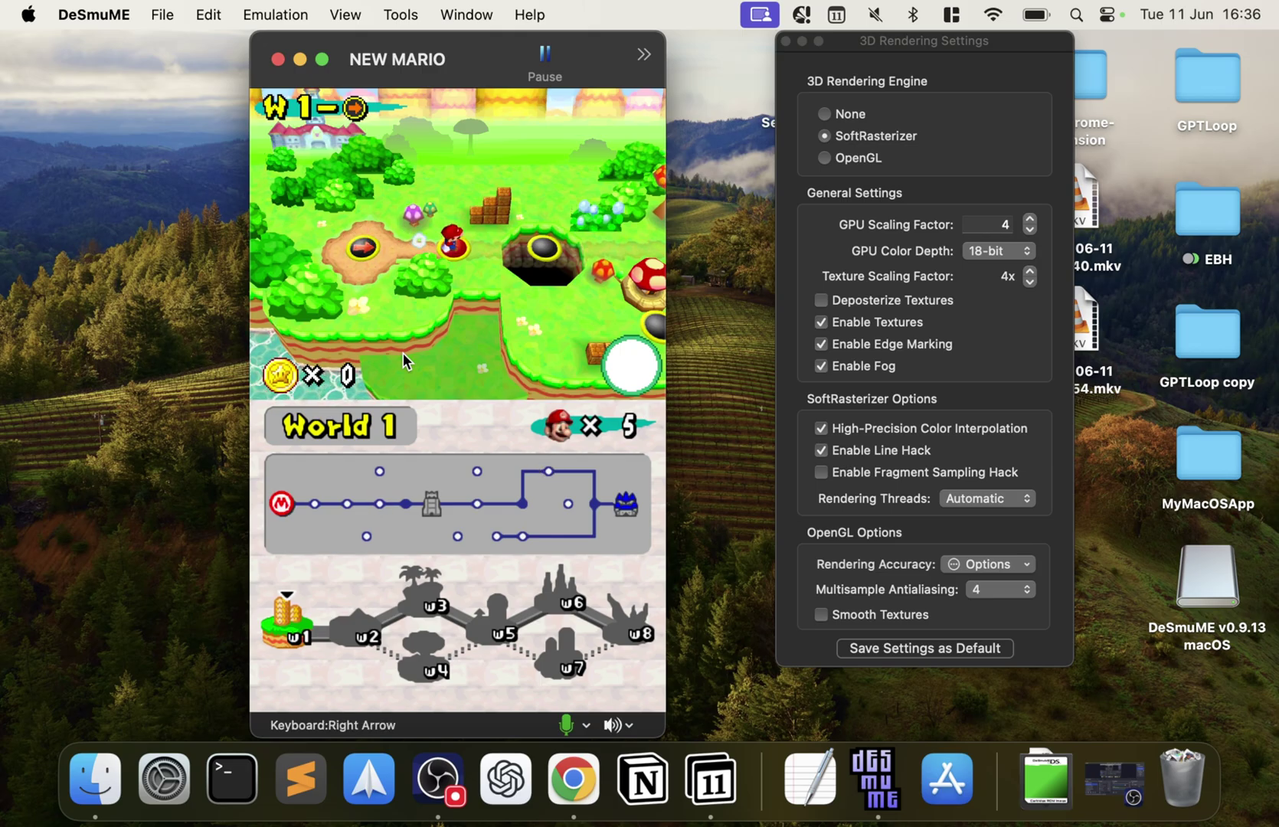
{"action": "key", "text": "a"}
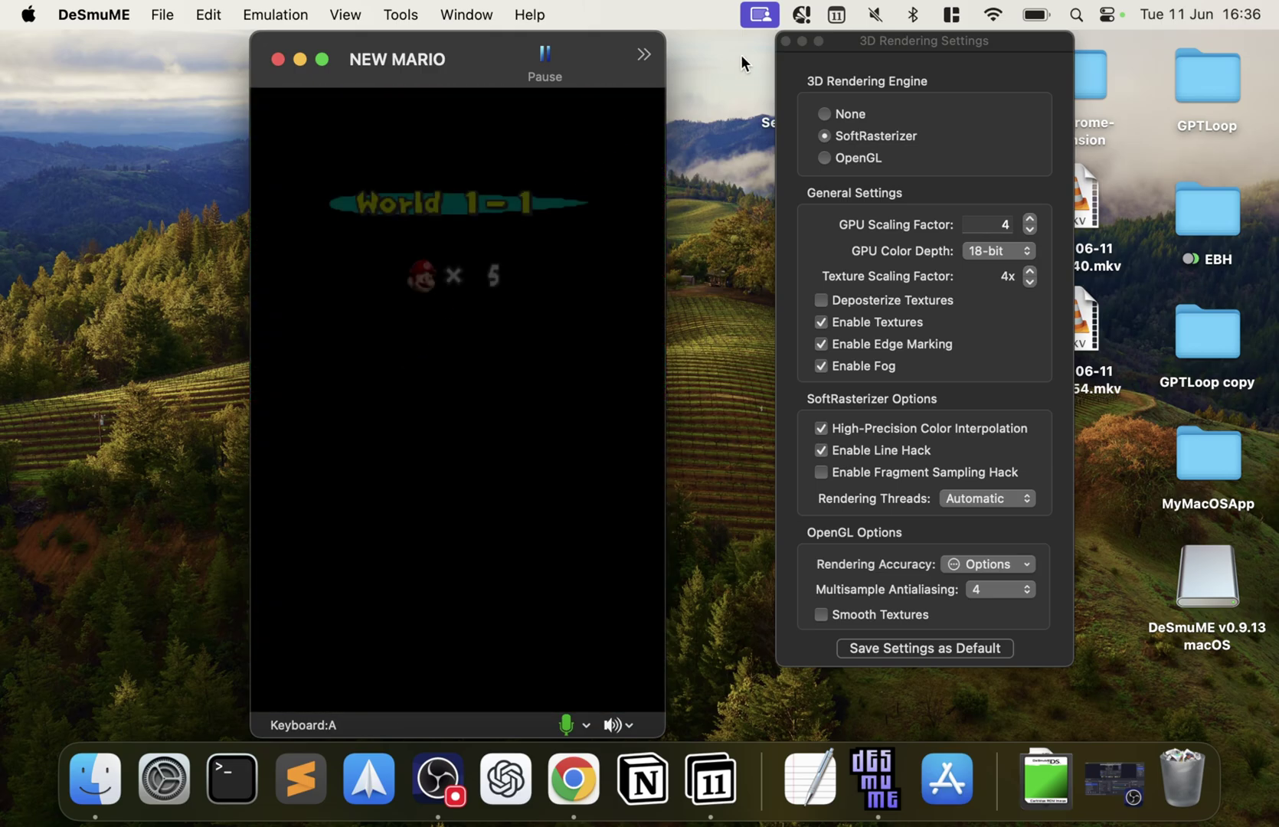
{"action": "left_click", "coordinate": [785, 41]}
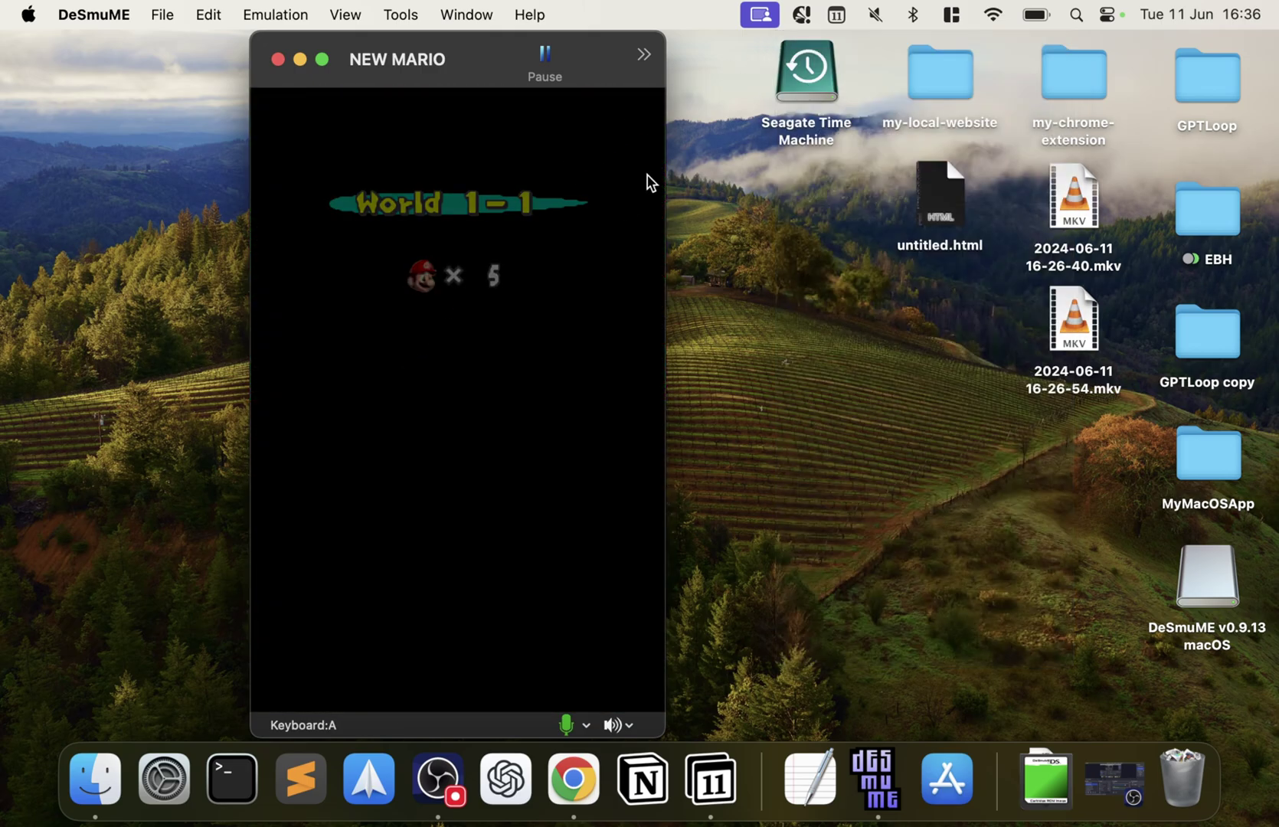
{"action": "left_click", "coordinate": [531, 322]}
{"action": "key", "text": "a"}
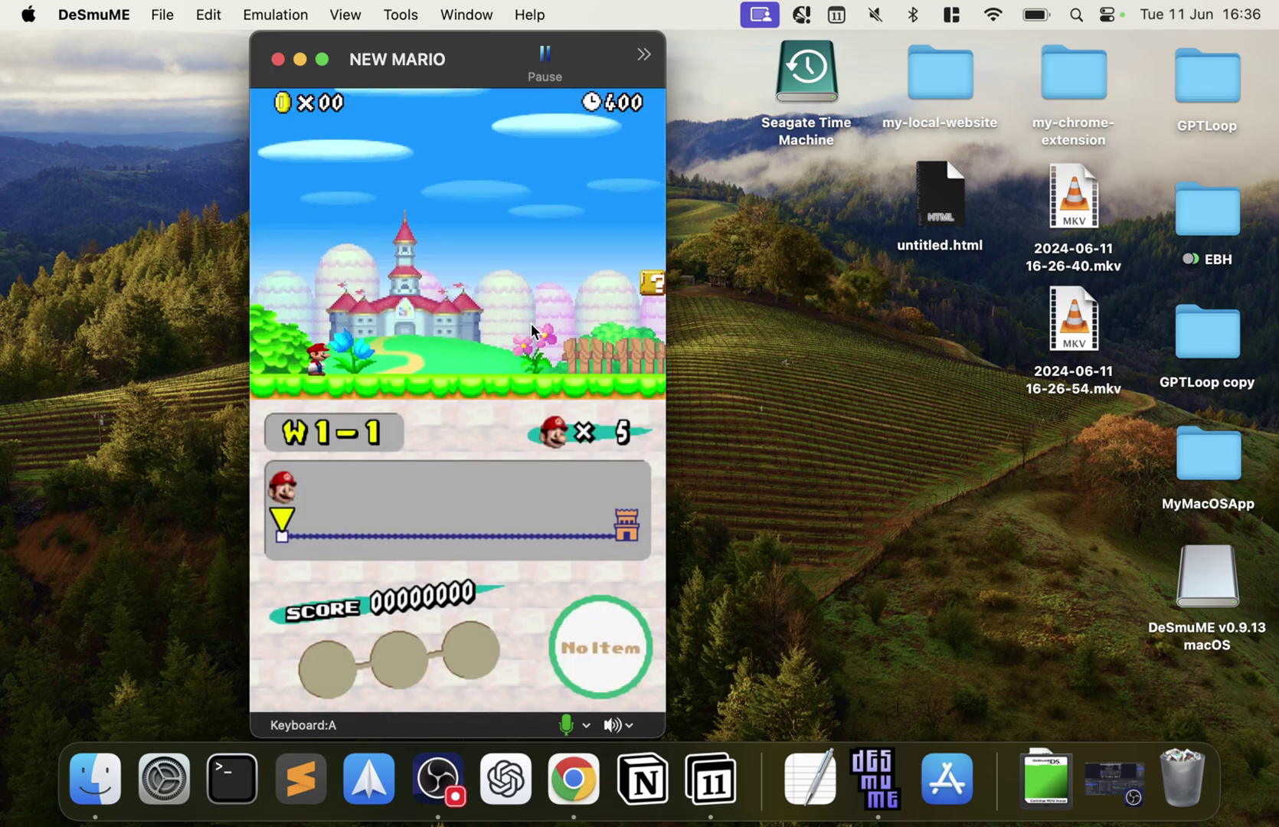
Step: Run Mario through the start of World 1-1, hitting the question blocks and collecting the mushroom
{"action": "key", "text": "Right"}
{"action": "key", "text": "a"}
{"action": "key", "text": "Right"}
{"action": "key", "text": "a"}
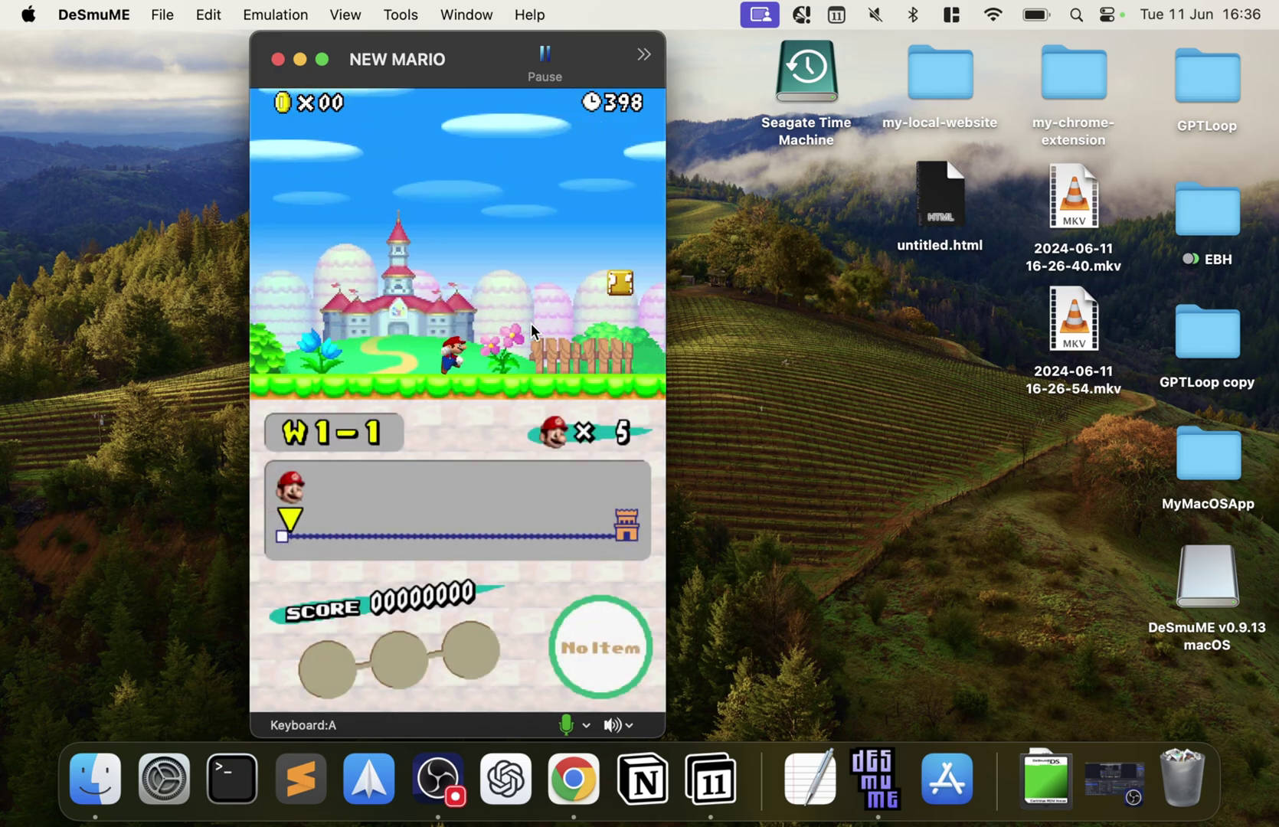
{"action": "key", "text": "Left"}
{"action": "key", "text": "a"}
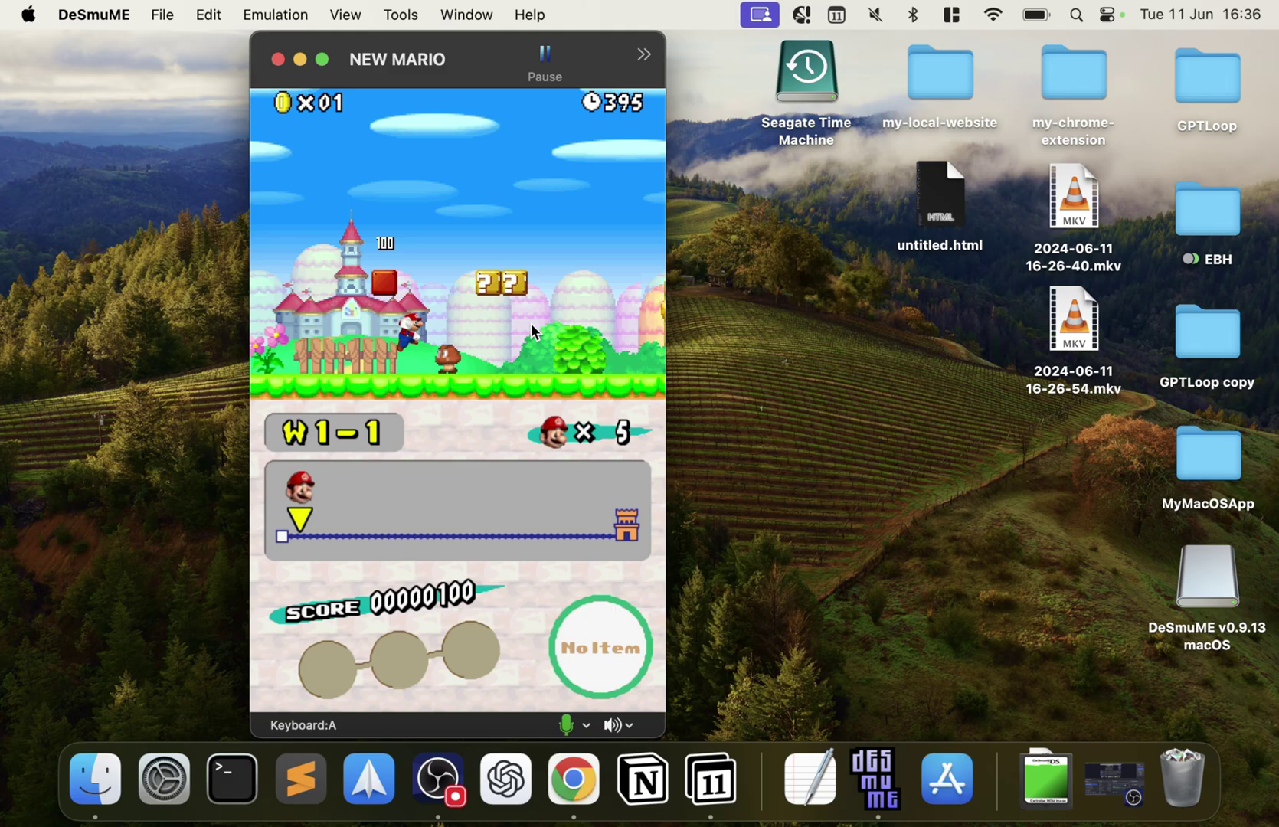
{"action": "key", "text": "Right"}
{"action": "key", "text": "a"}
{"action": "key", "text": "Left"}
{"action": "key", "text": "Right"}
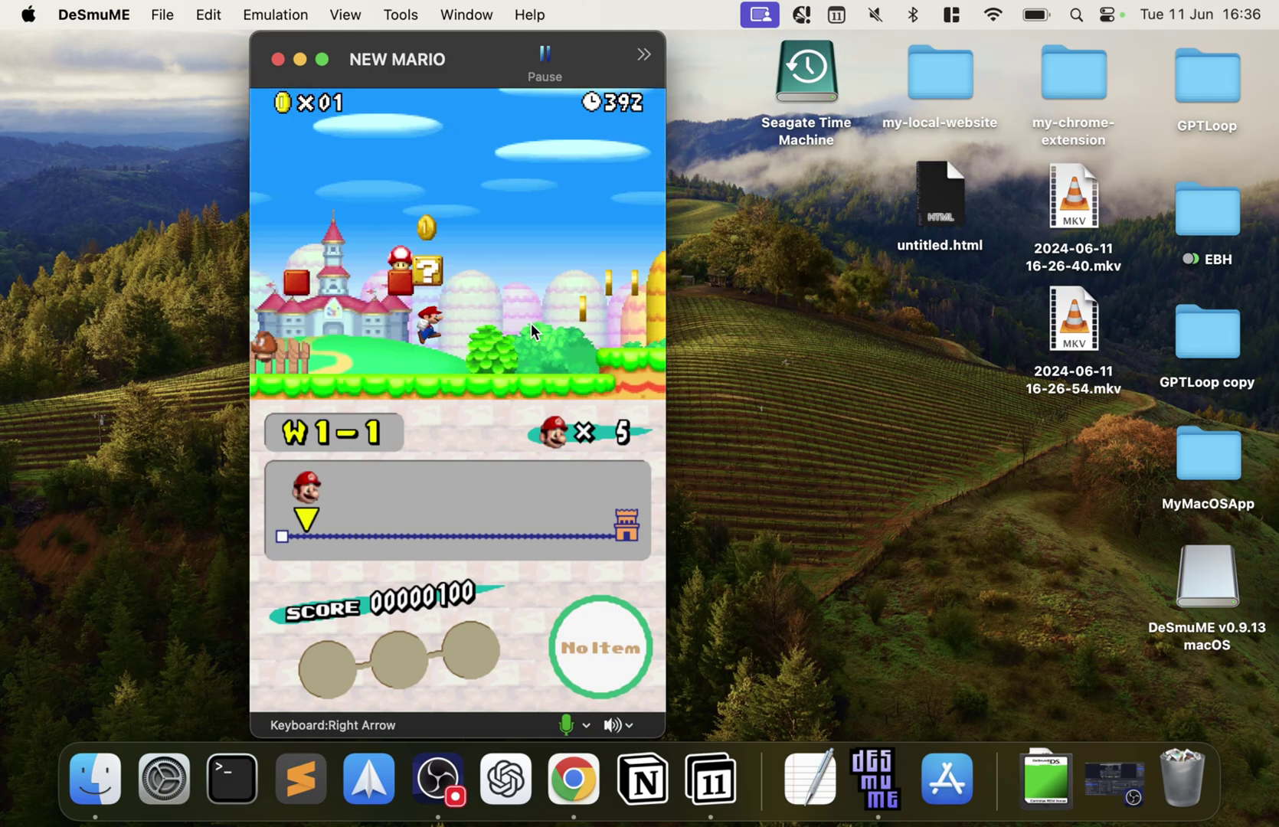
{"action": "key", "text": "Right"}
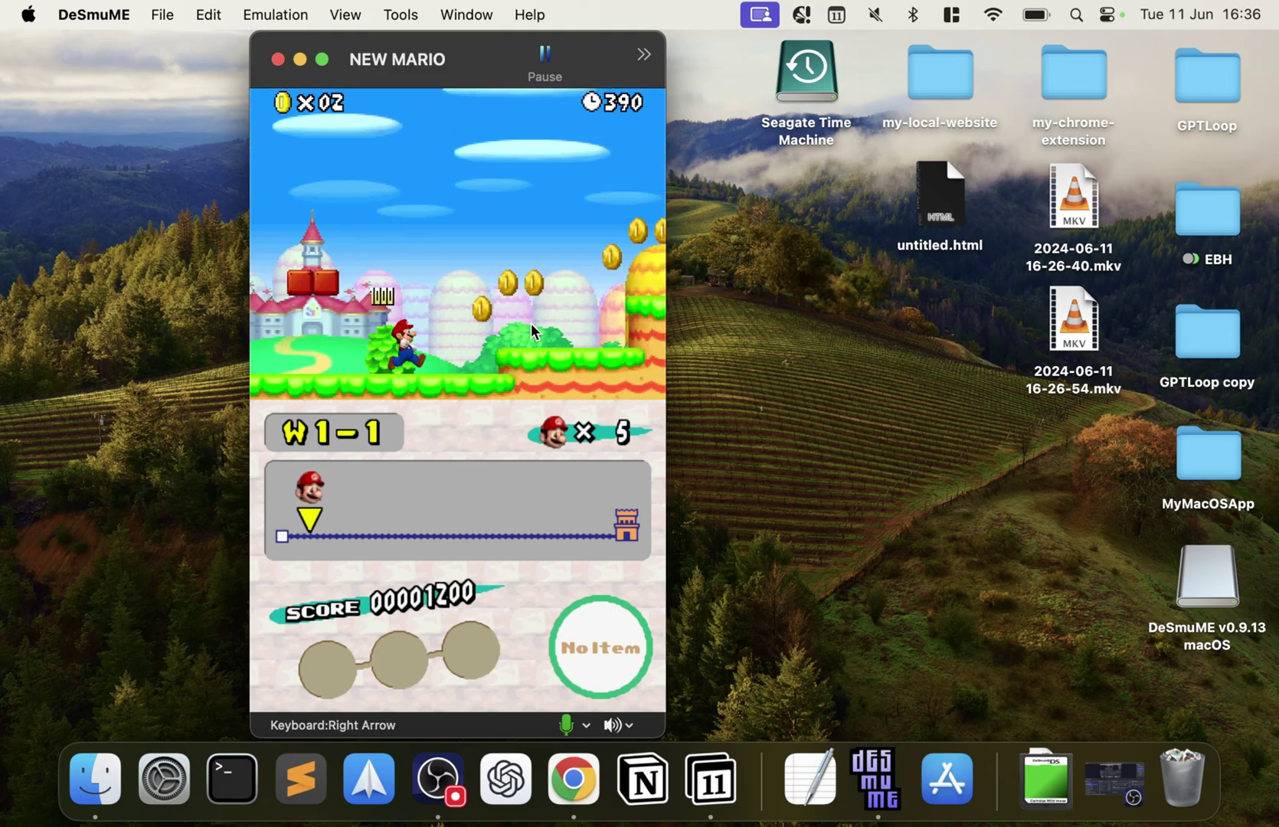
Step: Climb the hill while collecting its coins and hit the brick blocks on and beyond it
{"action": "key", "text": "a"}
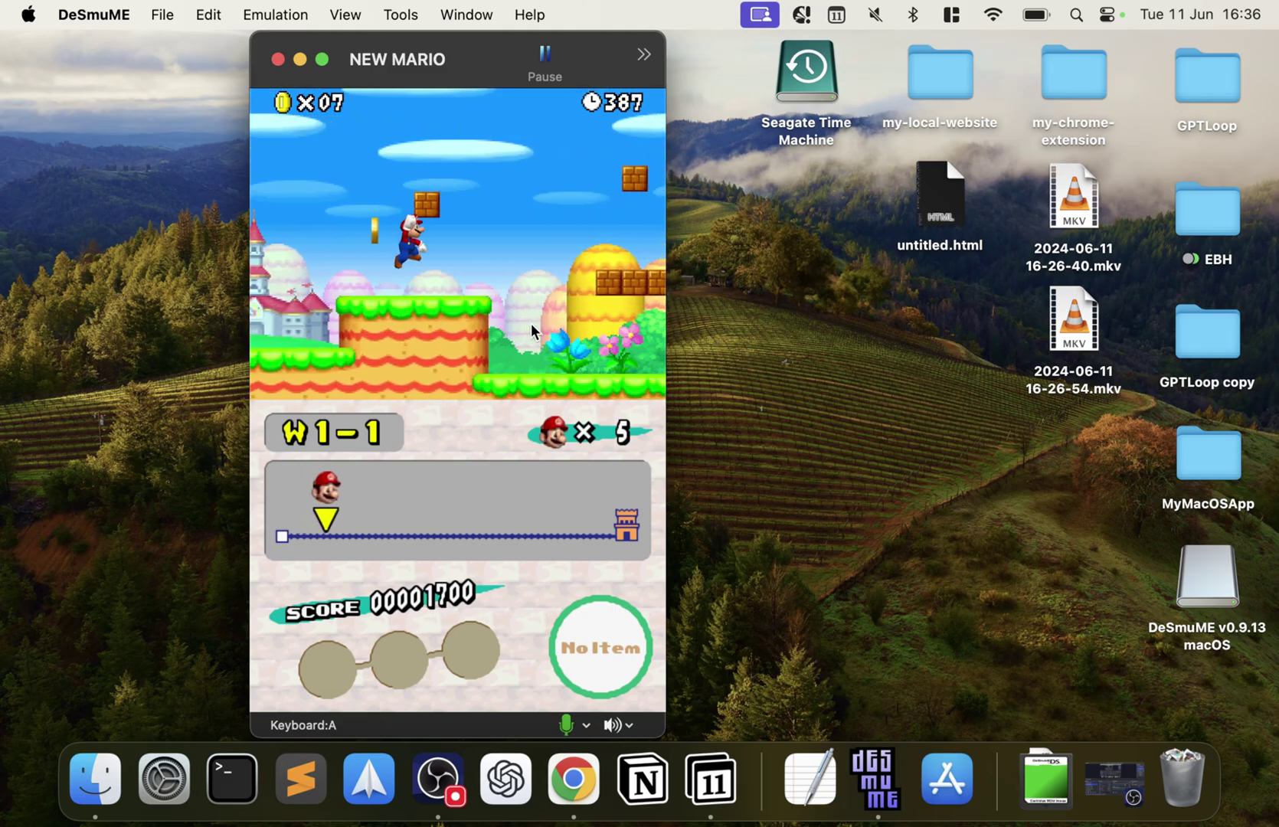
{"action": "key", "text": "Right"}
{"action": "key", "text": "Left"}
{"action": "key", "text": "a"}
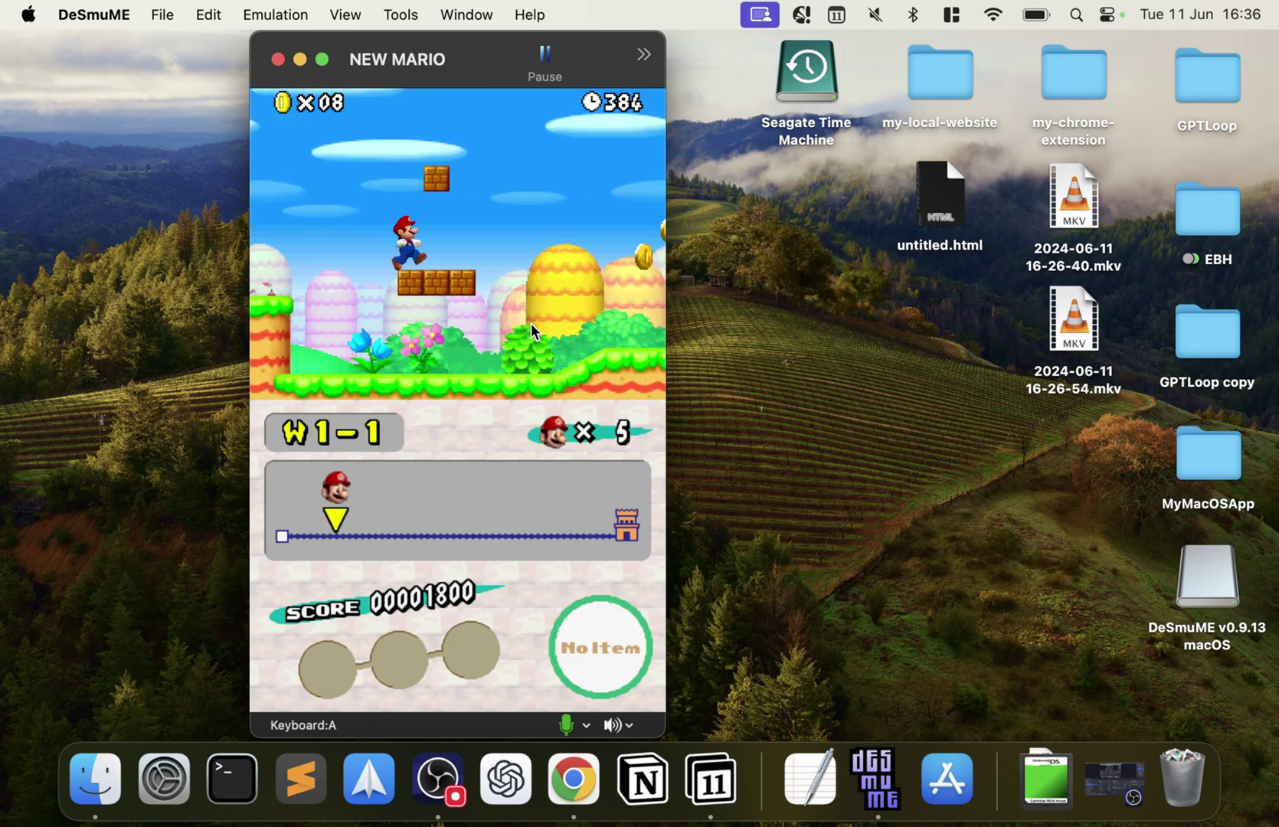
{"action": "key", "text": "Left"}
{"action": "key", "text": "Right"}
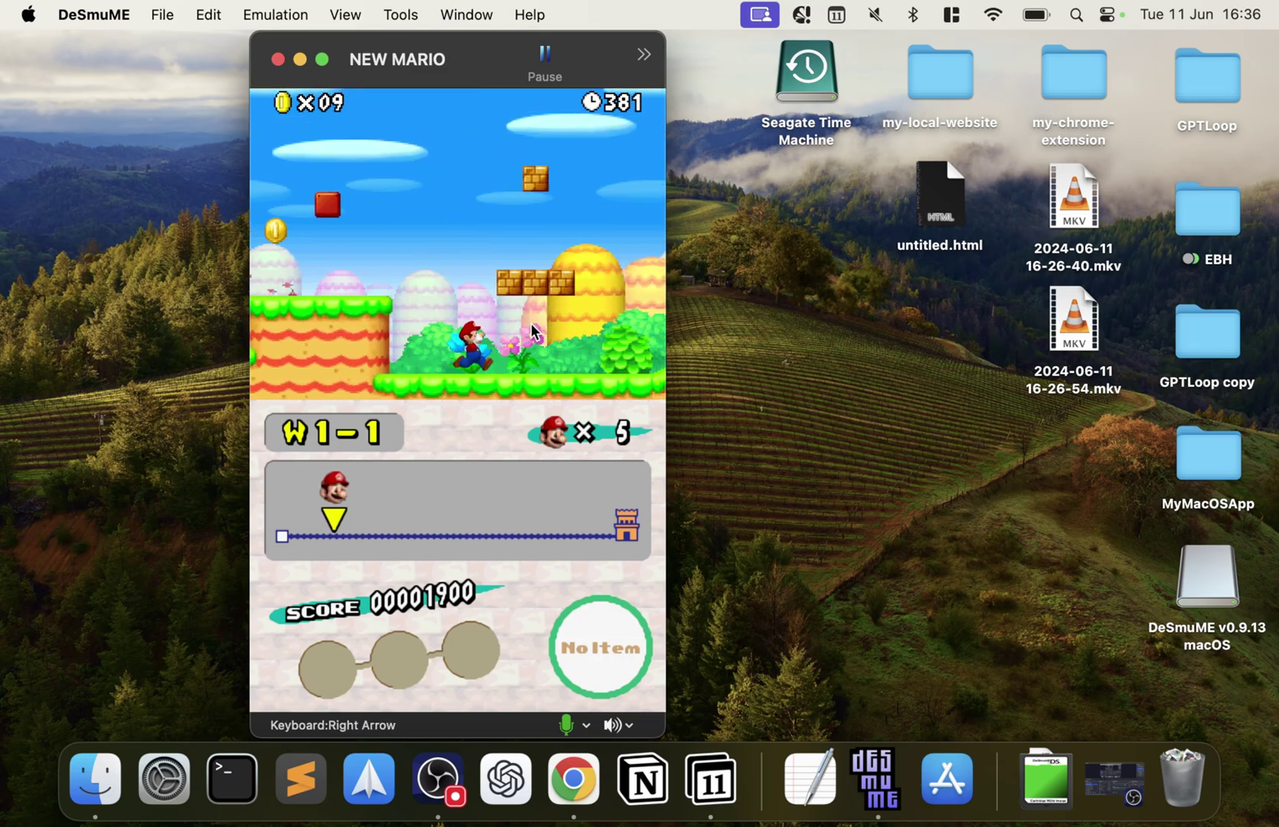
{"action": "key", "text": "a"}
{"action": "key", "text": "Left"}
{"action": "key", "text": "a"}
{"action": "key", "text": "Right"}
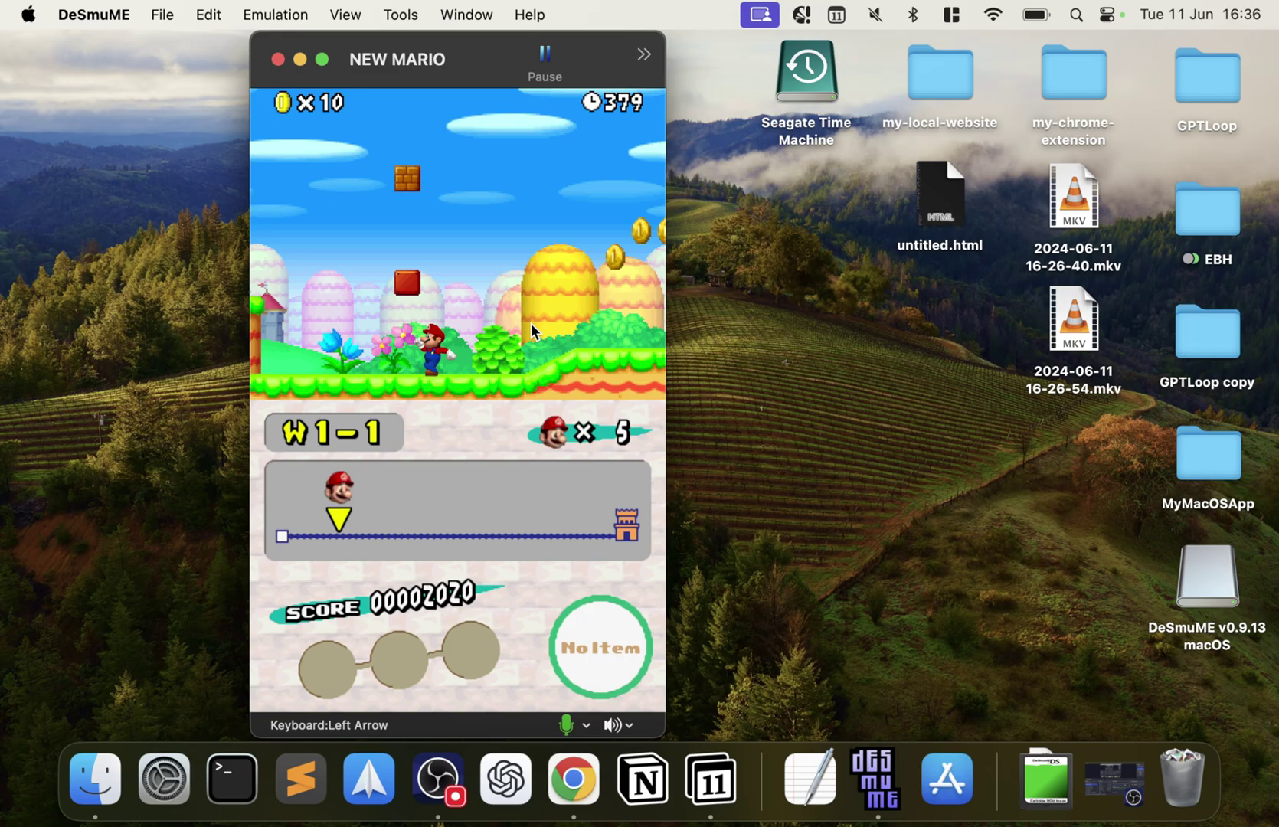
{"action": "key", "text": "Right"}
{"action": "key", "text": "a"}
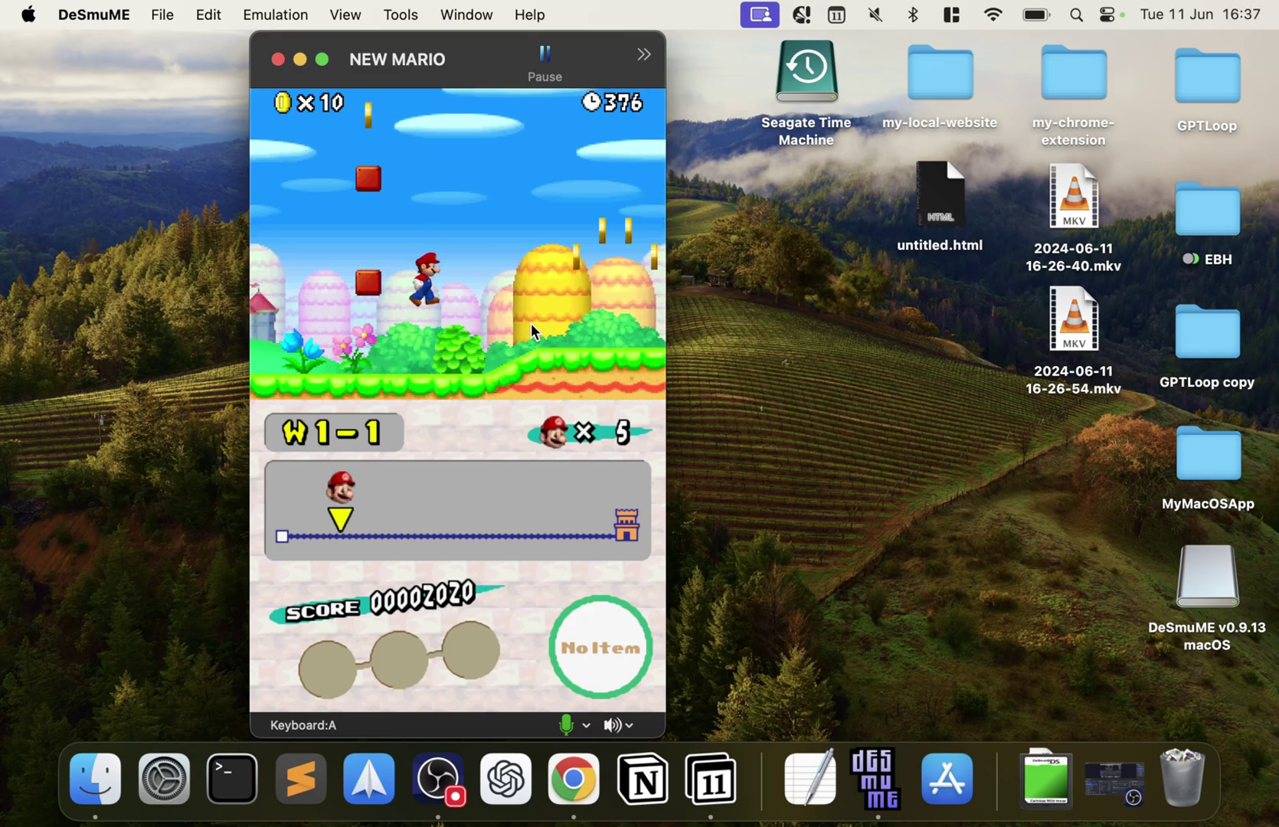
Step: Collect the row of coins, jump over the green pipe and the mushrooms, and stop Mario before the next question block
{"action": "key", "text": "Left"}
{"action": "key", "text": "a"}
{"action": "key", "text": "Right"}
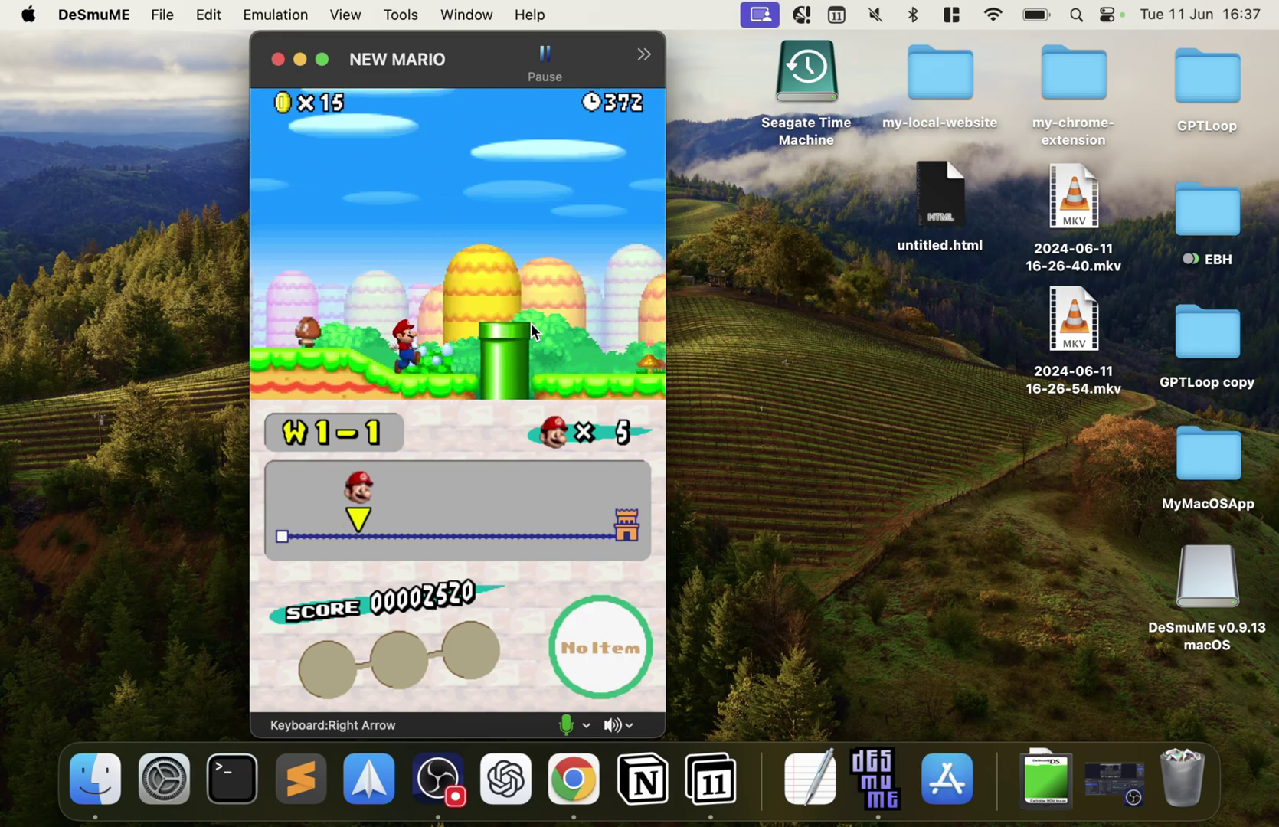
{"action": "key", "text": "a"}
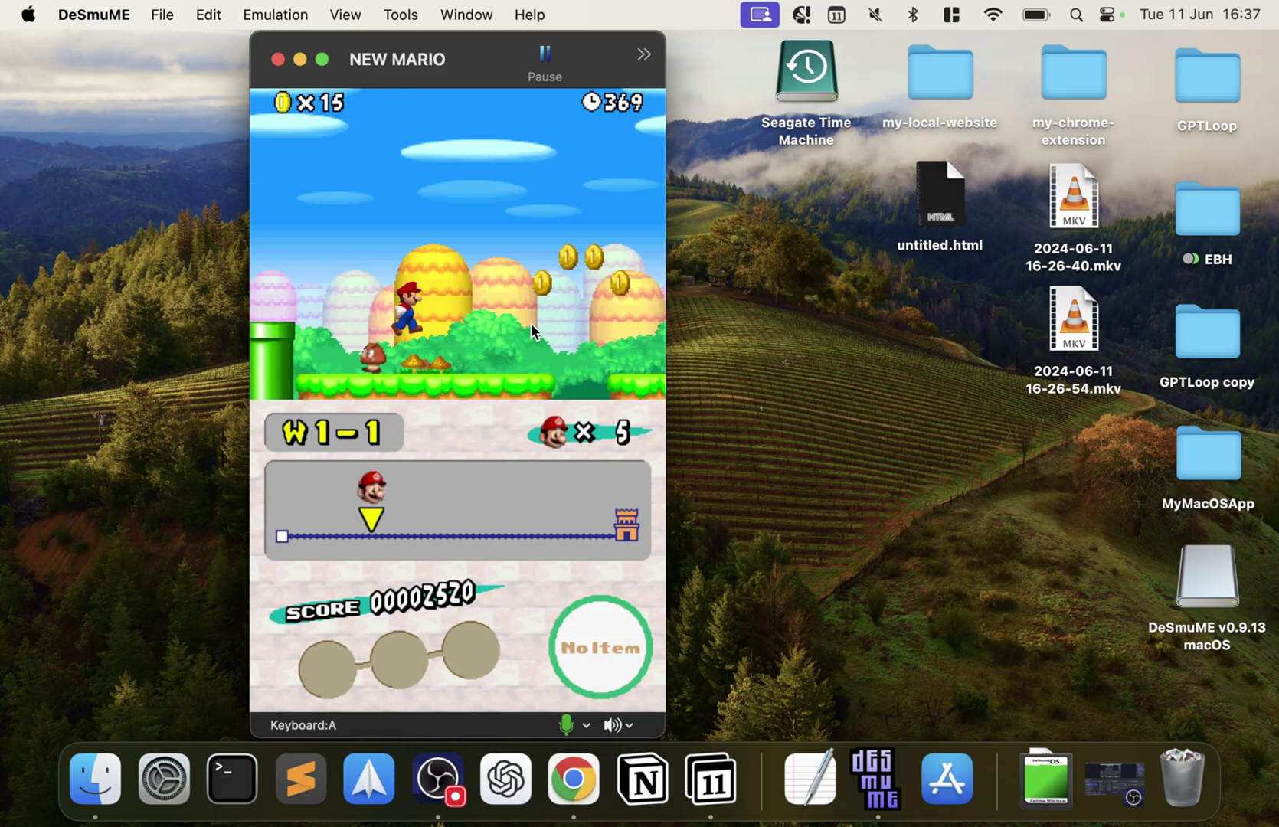
{"action": "key", "text": "Right"}
{"action": "key", "text": "a"}
{"action": "key", "text": "Left"}
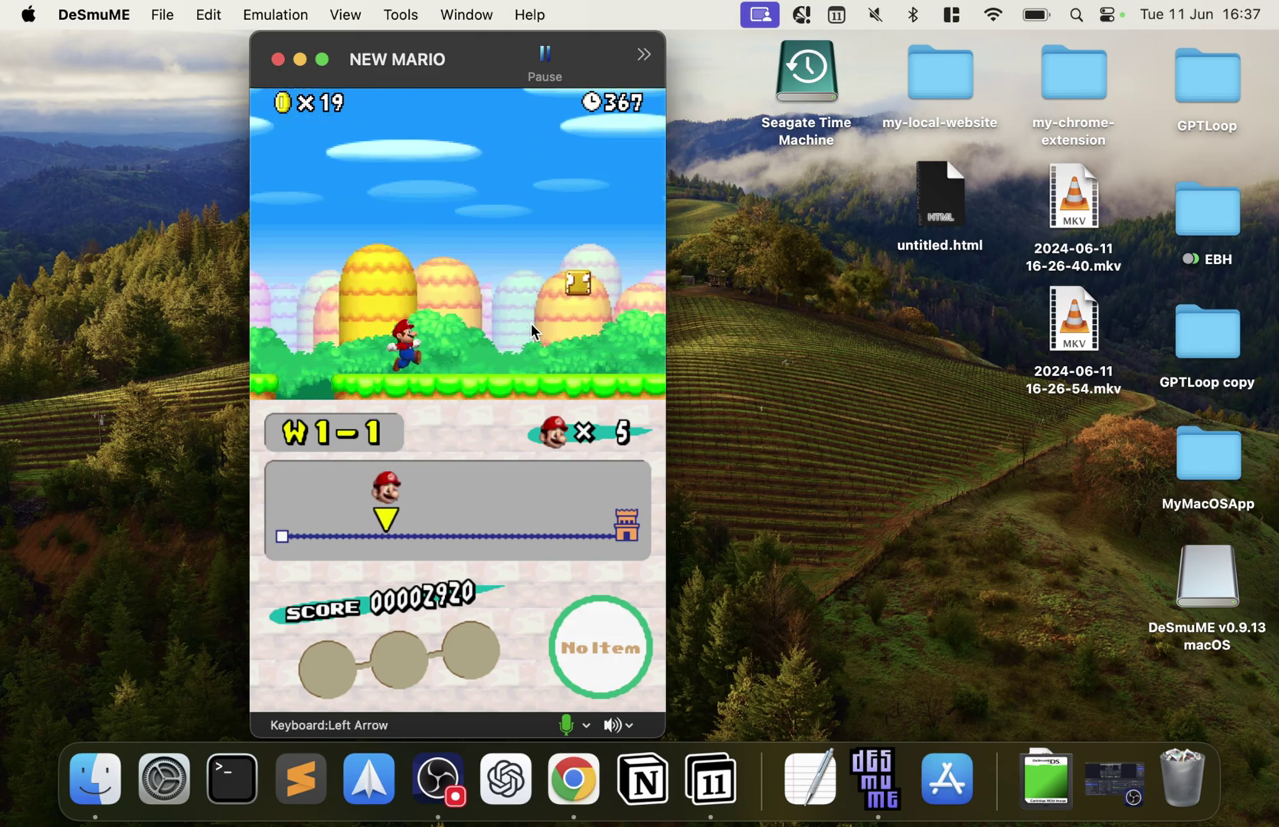
{"action": "key", "text": "space"}
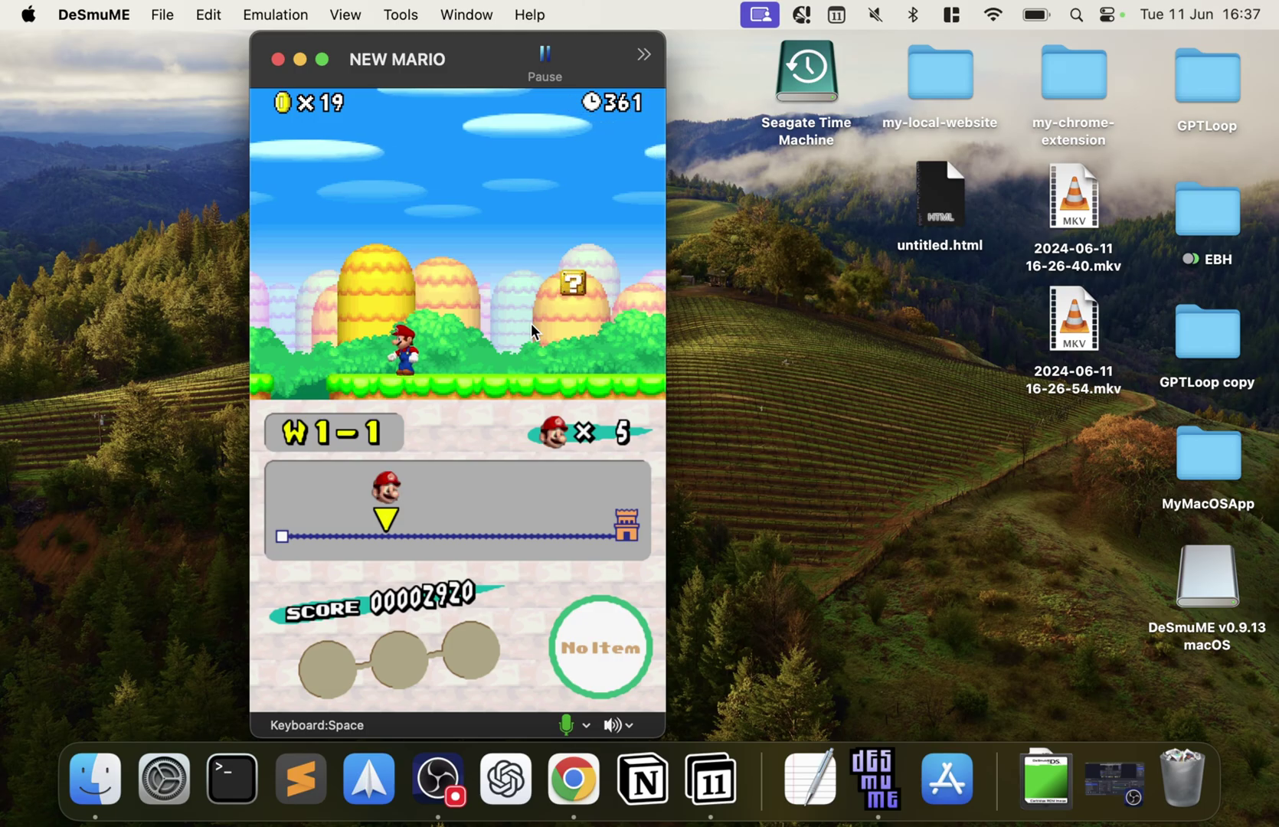
Step: Save the current game state of World 1-1 to state slot 1
{"action": "left_click", "coordinate": [346, 15]}
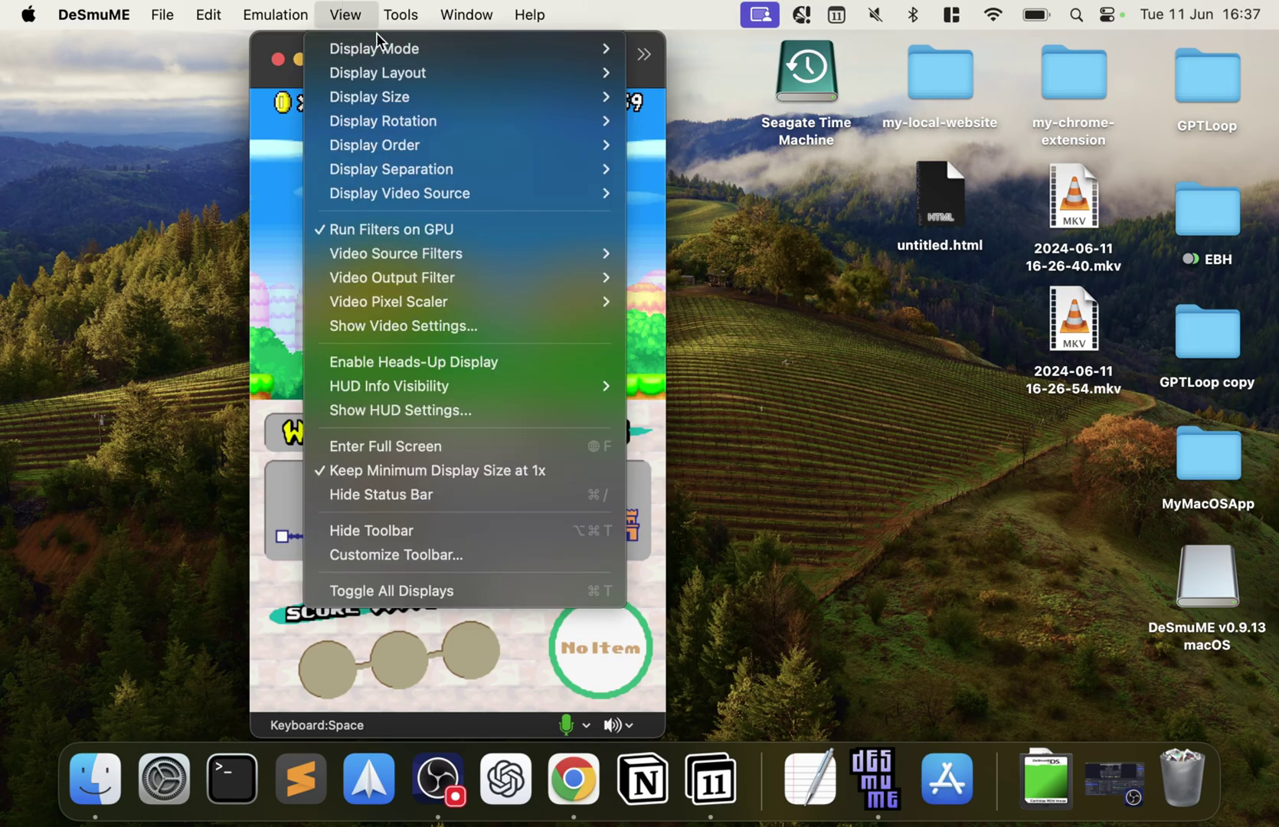
{"action": "mouse_move", "coordinate": [394, 52]}
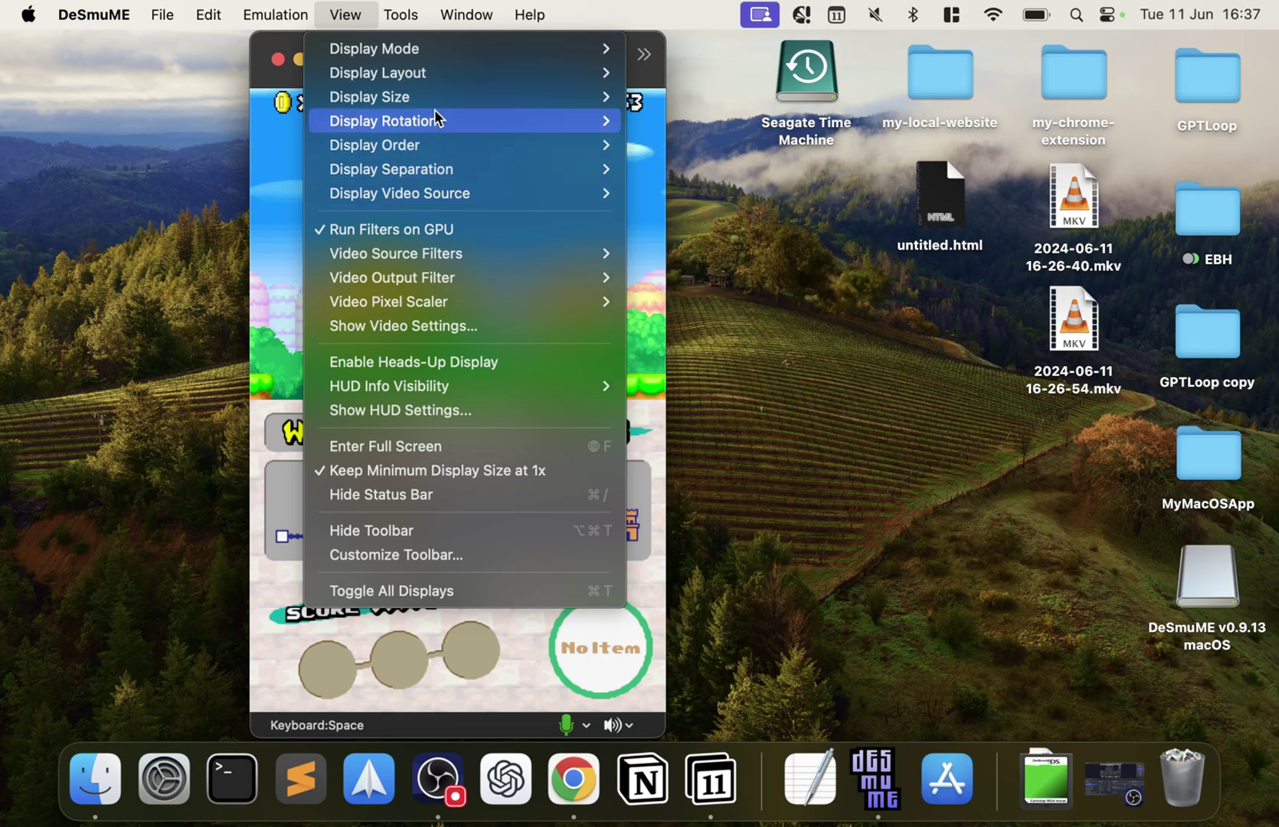
{"action": "mouse_move", "coordinate": [452, 195]}
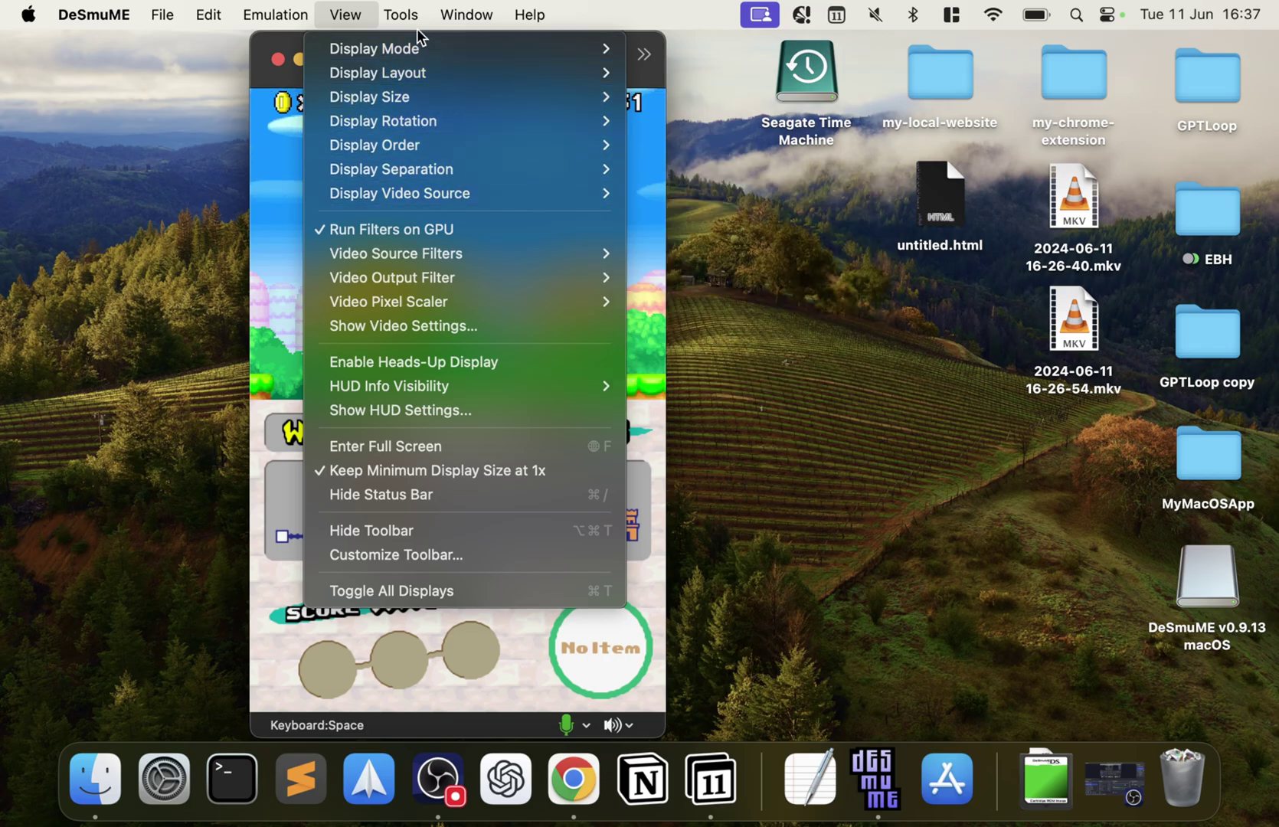
{"action": "mouse_move", "coordinate": [395, 15]}
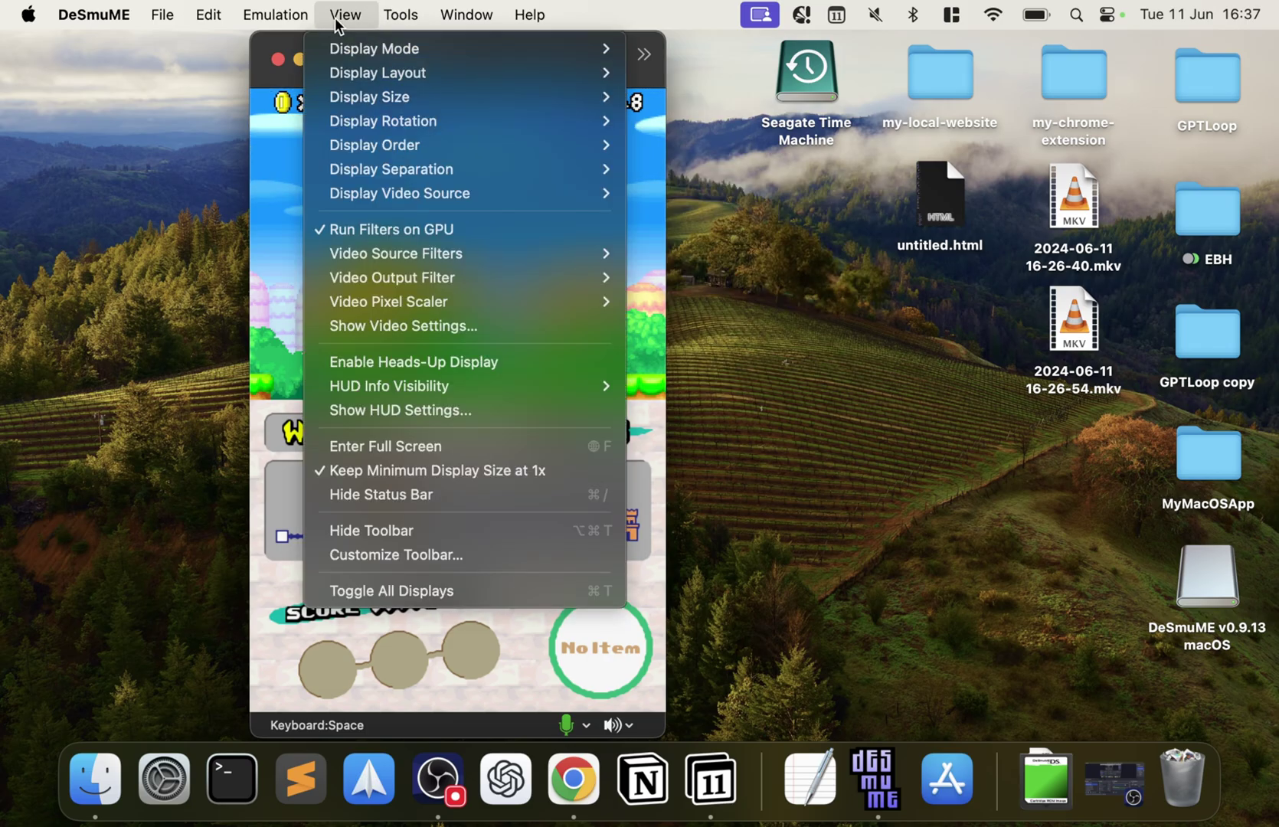
{"action": "mouse_move", "coordinate": [161, 19]}
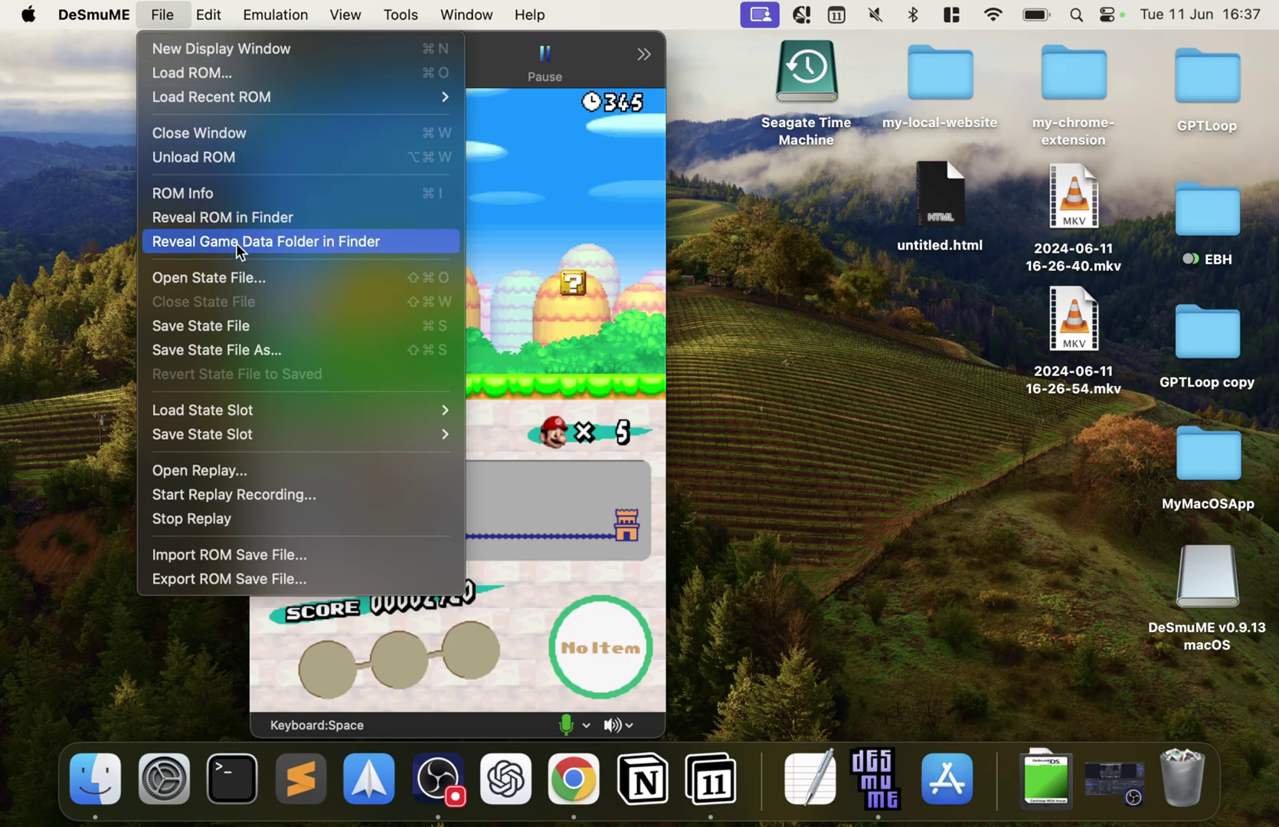
{"action": "mouse_move", "coordinate": [233, 412]}
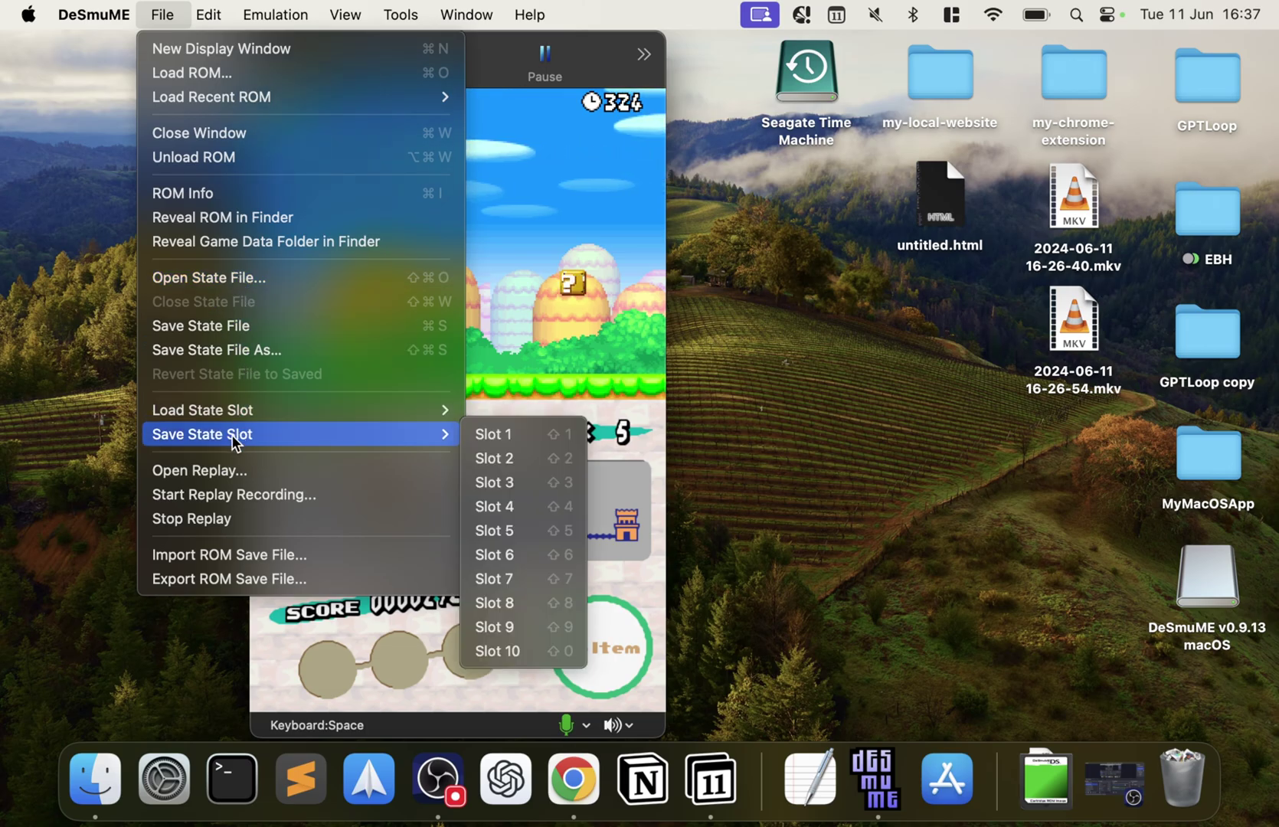
{"action": "left_click", "coordinate": [515, 431]}
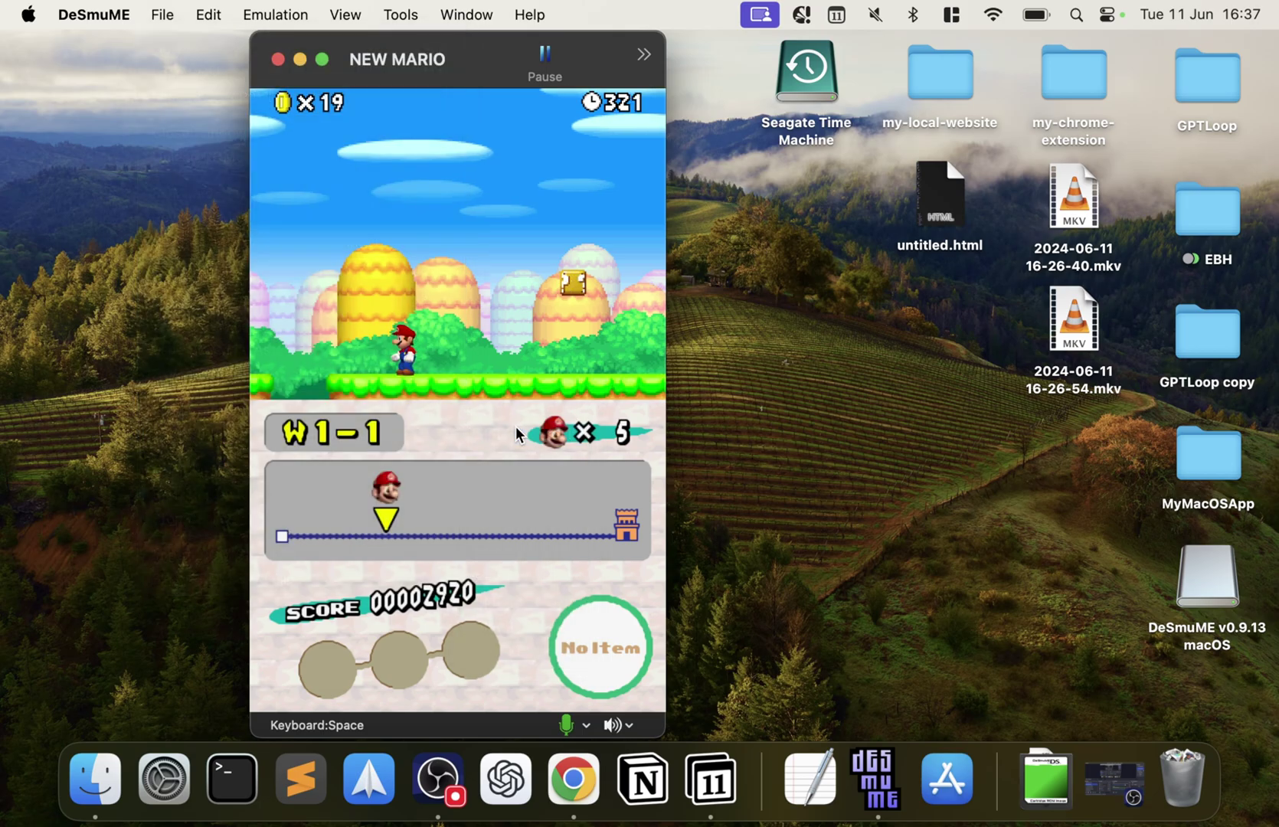
Step: Close the running game and reload New Super Mario Bros. (USA).nds from the recent ROMs
{"action": "left_click", "coordinate": [278, 60]}
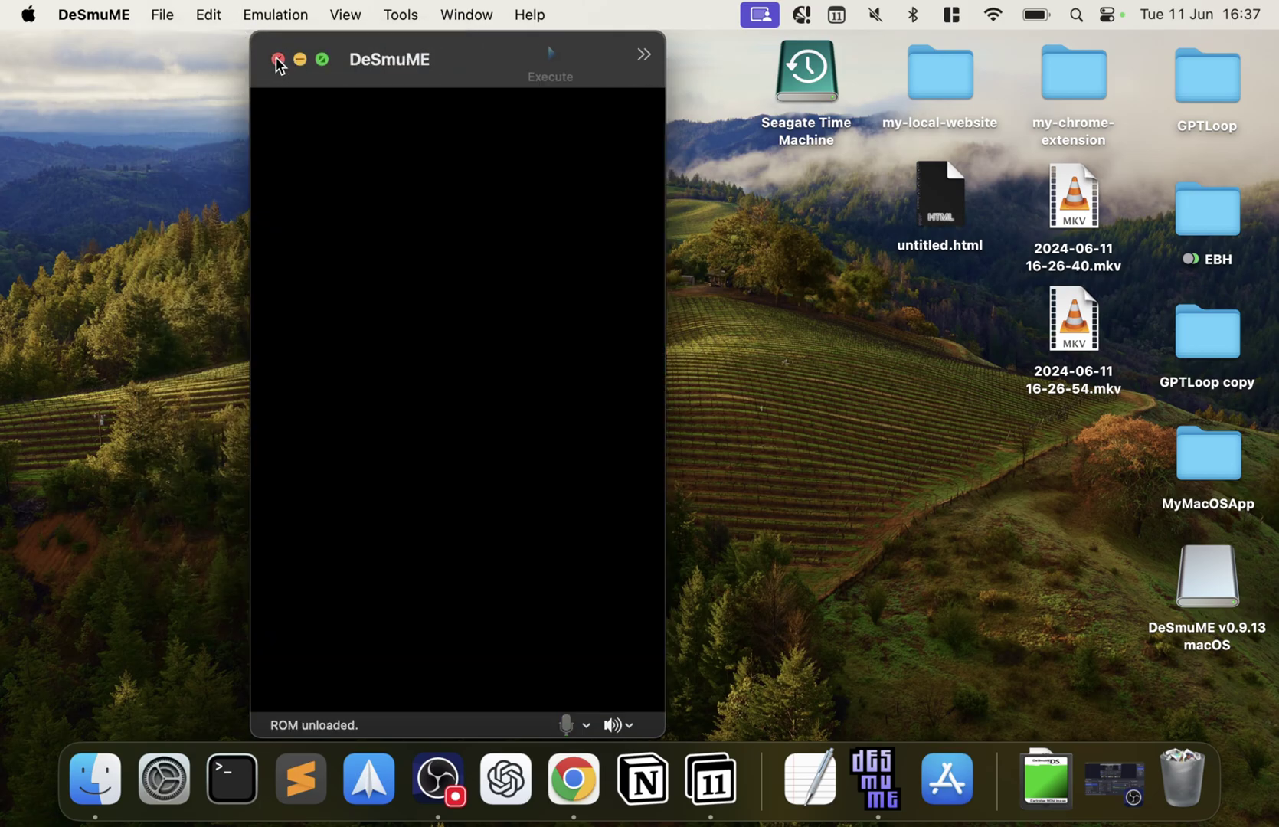
{"action": "left_click", "coordinate": [159, 16]}
{"action": "mouse_move", "coordinate": [193, 97]}
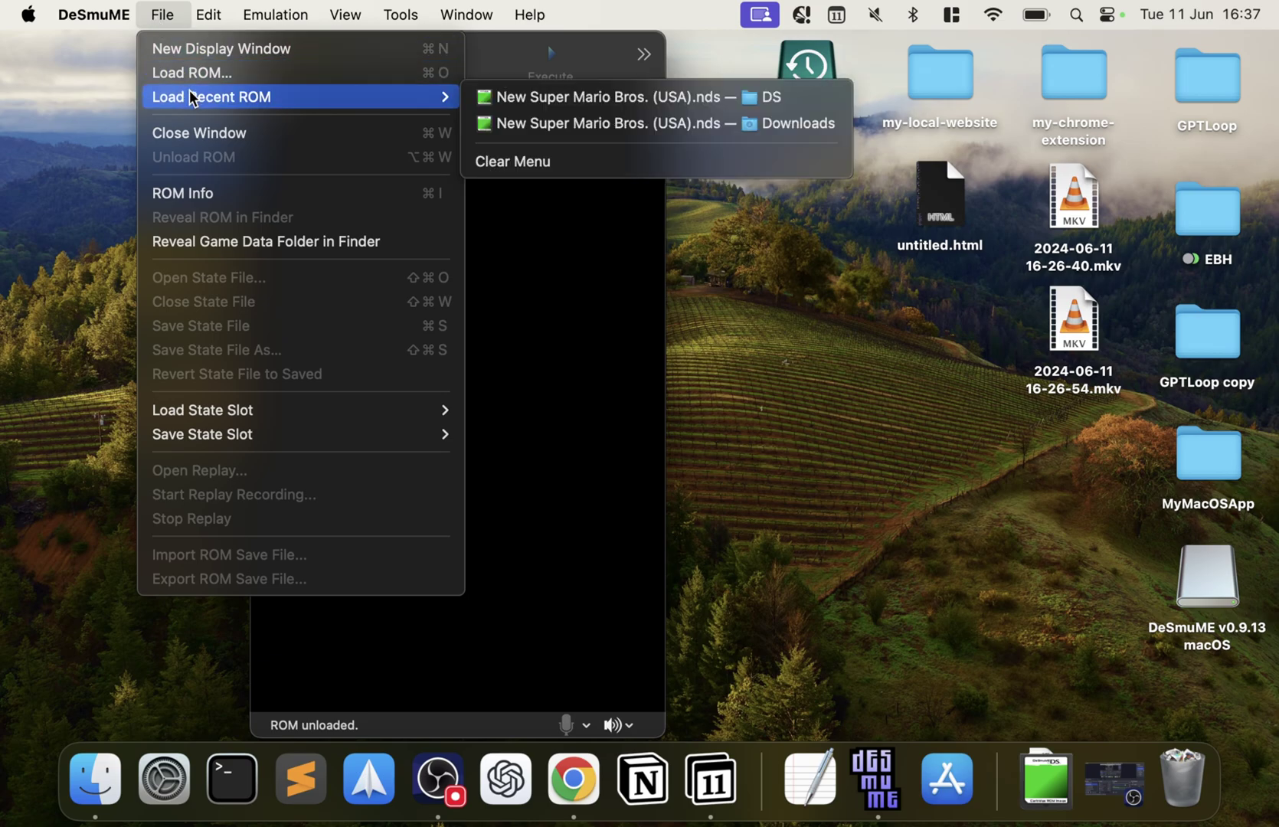
{"action": "left_click", "coordinate": [584, 107]}
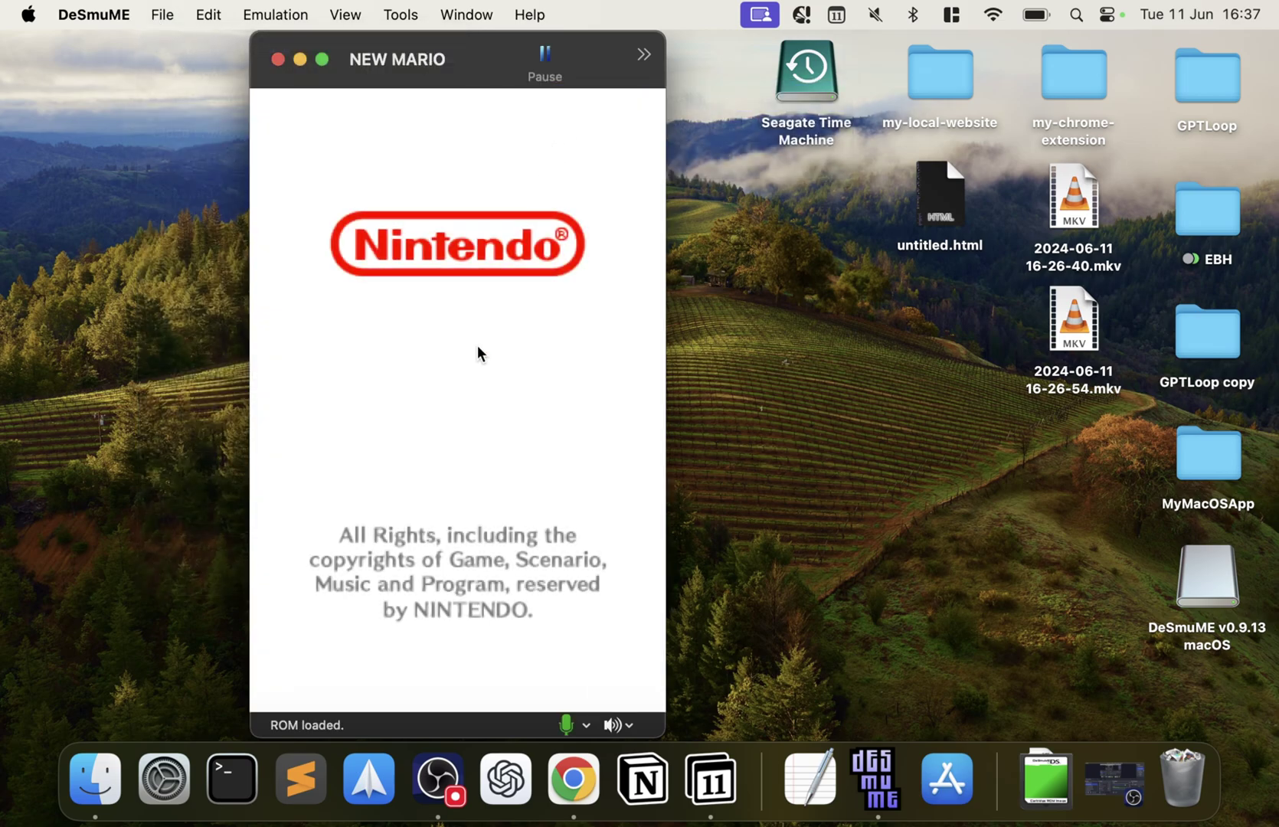
Step: Load the saved game state from slot 1 to resume World 1-1
{"action": "left_click", "coordinate": [164, 14]}
{"action": "mouse_move", "coordinate": [311, 419]}
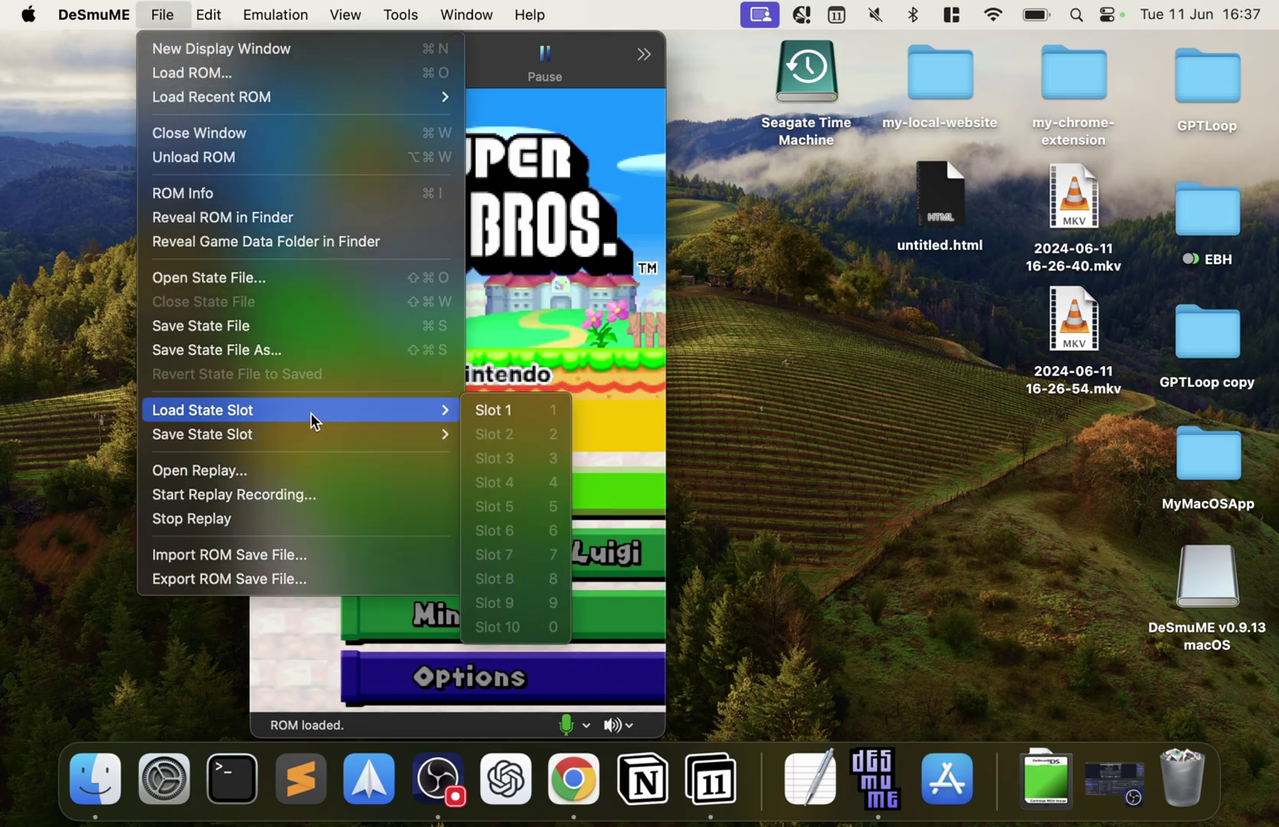
{"action": "left_click", "coordinate": [521, 409]}
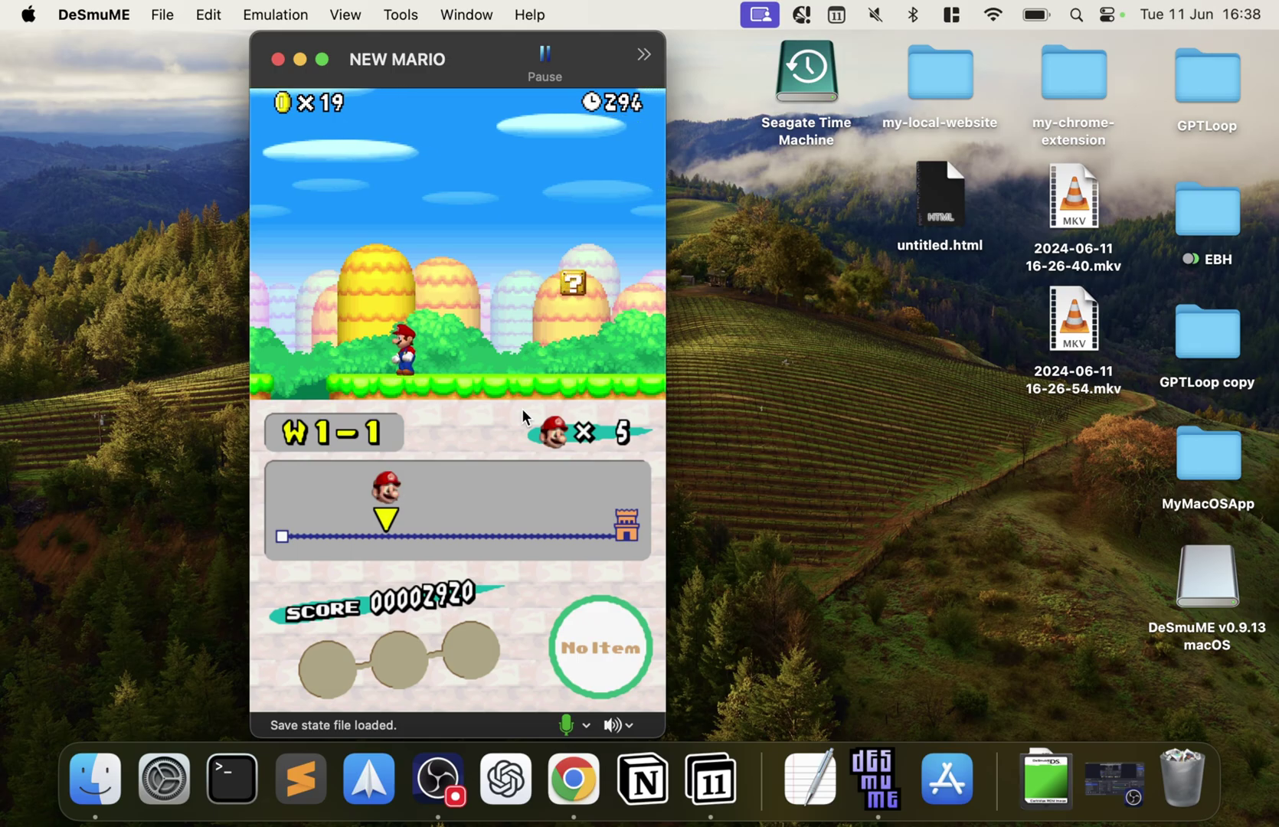
{"action": "key", "text": "Left"}
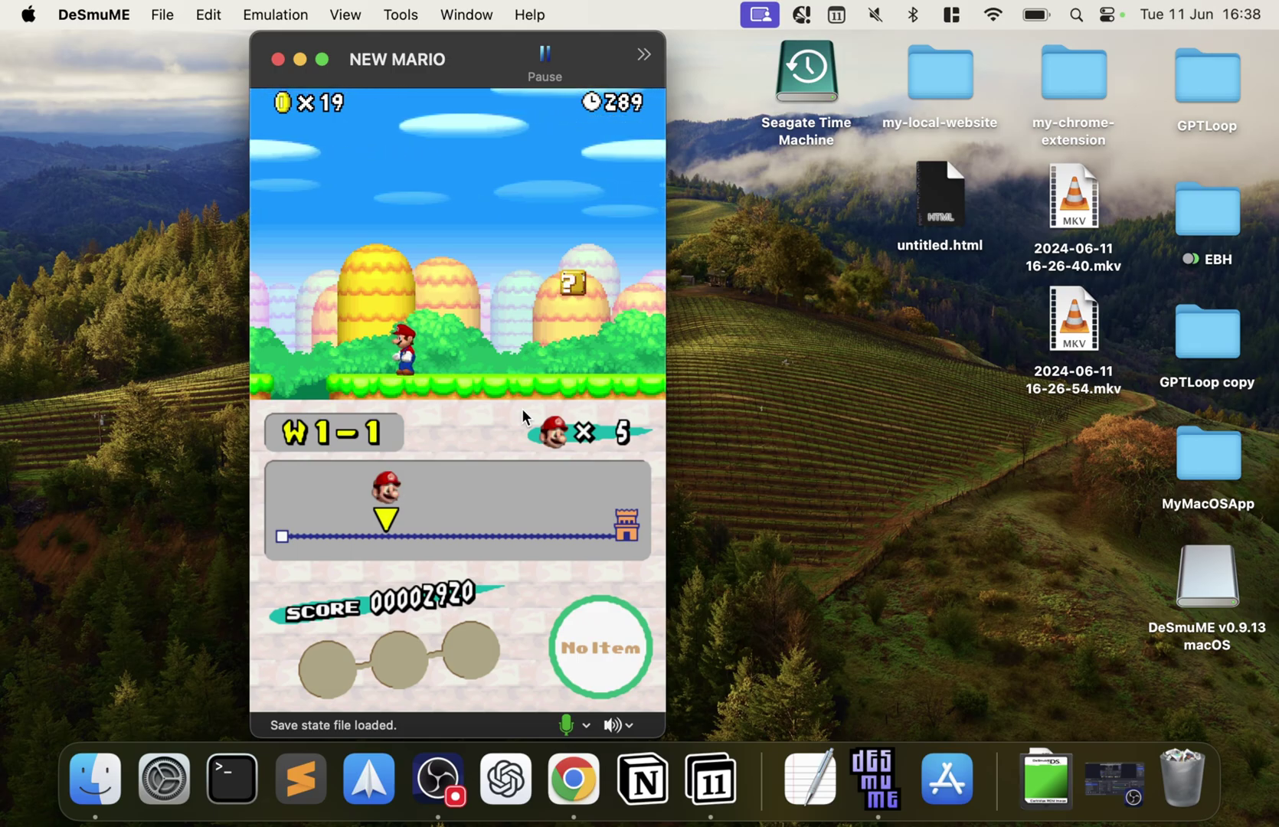
{"action": "key", "text": "Right"}
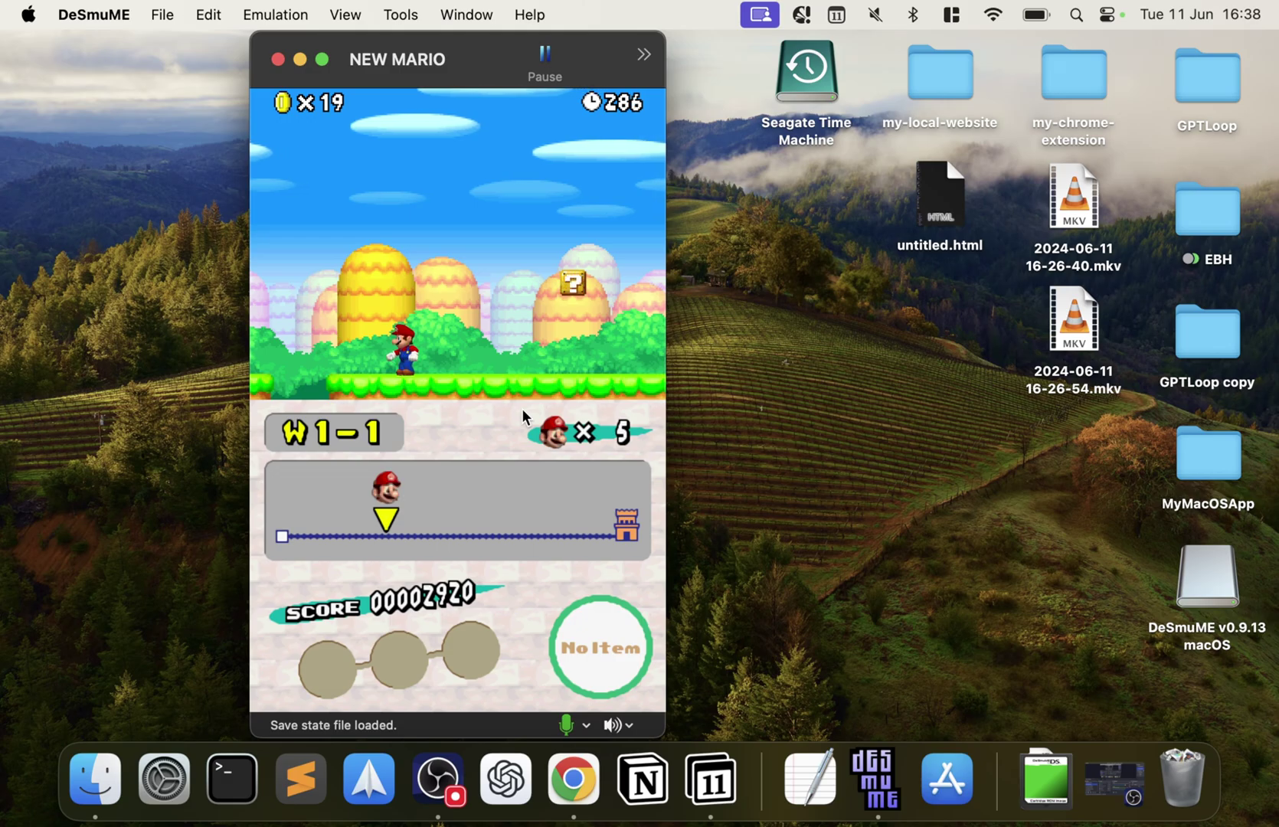
{"action": "key", "text": "Left"}
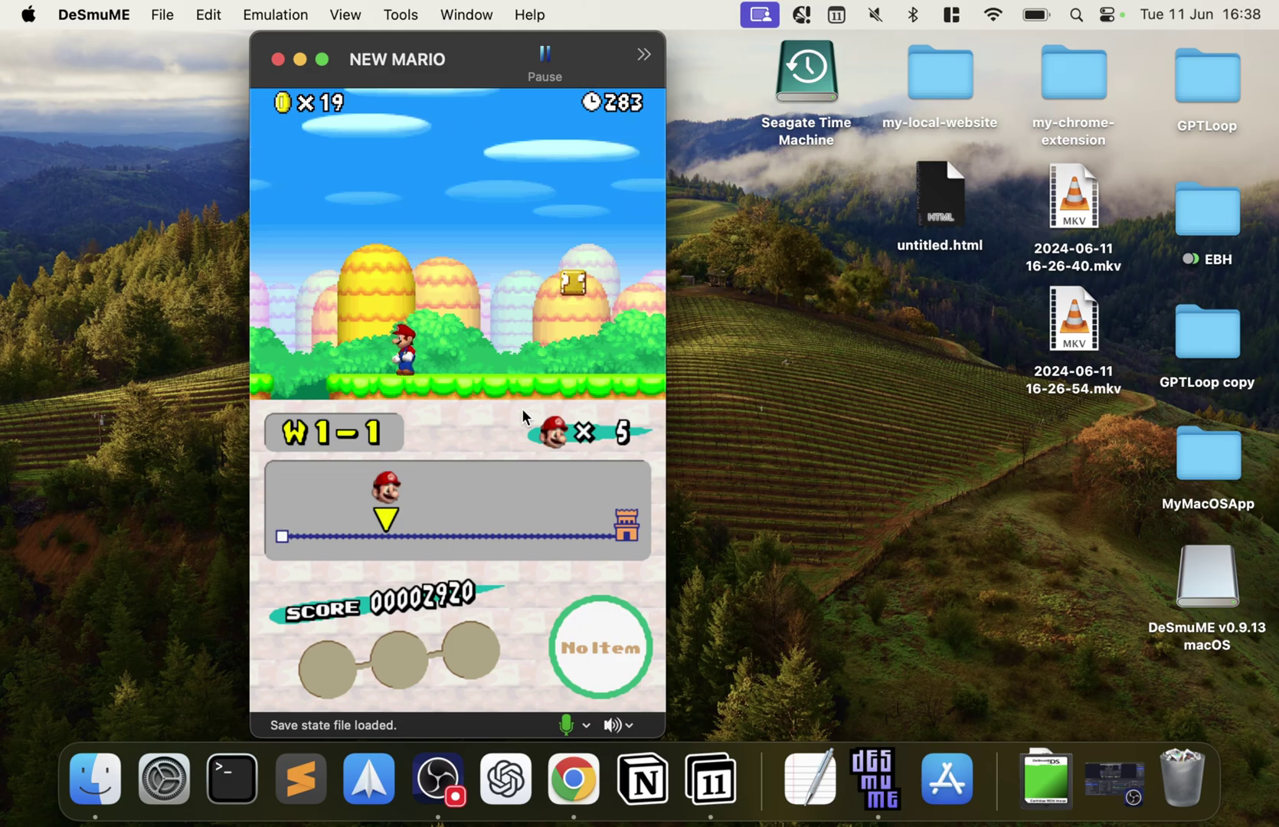
{"action": "left_click", "coordinate": [162, 14]}
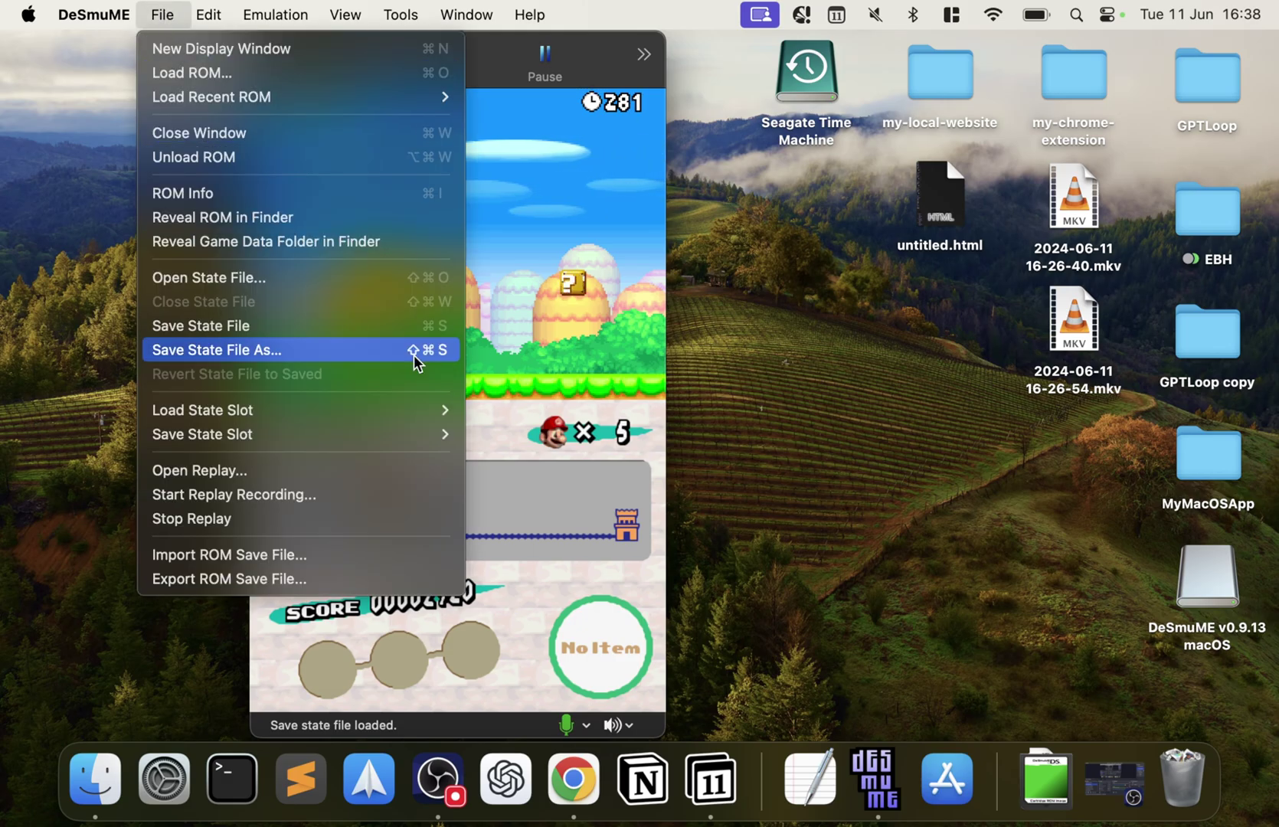
{"action": "left_click", "coordinate": [589, 278]}
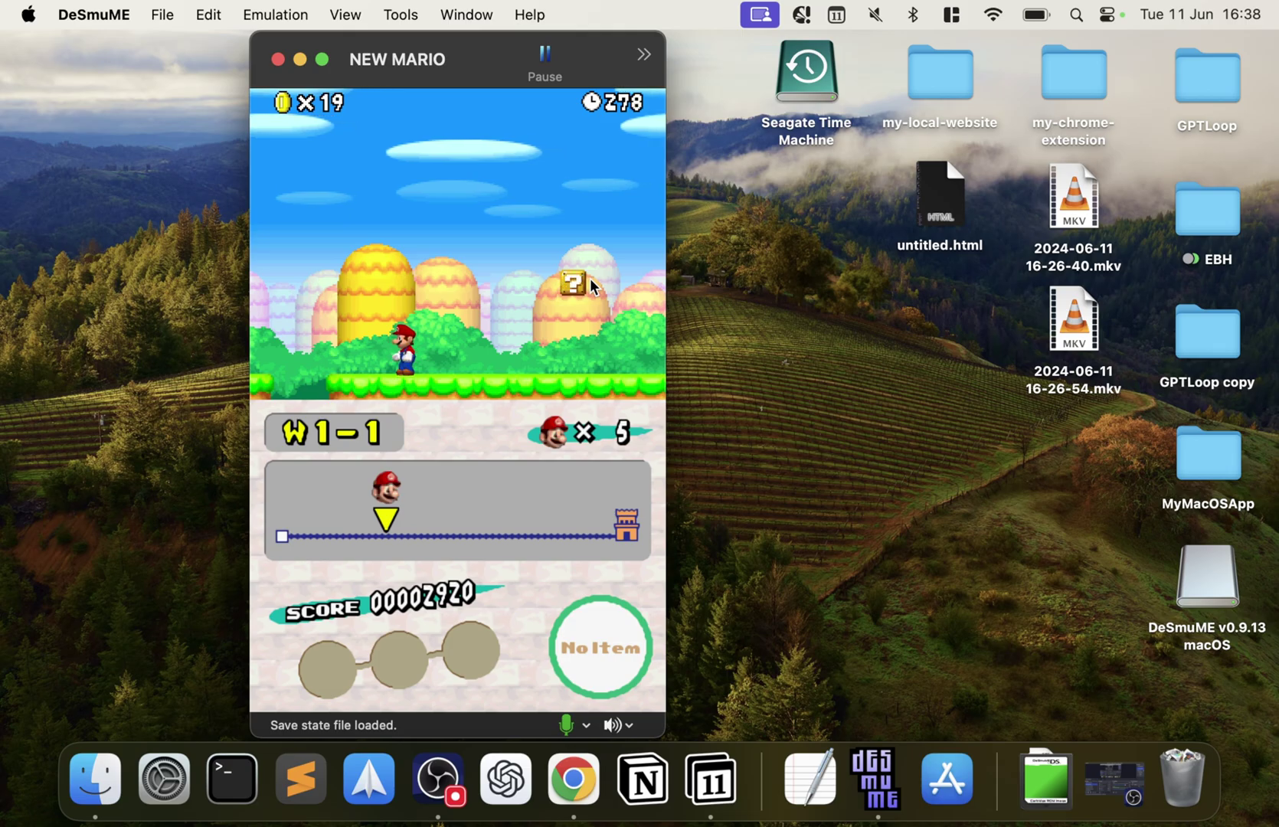